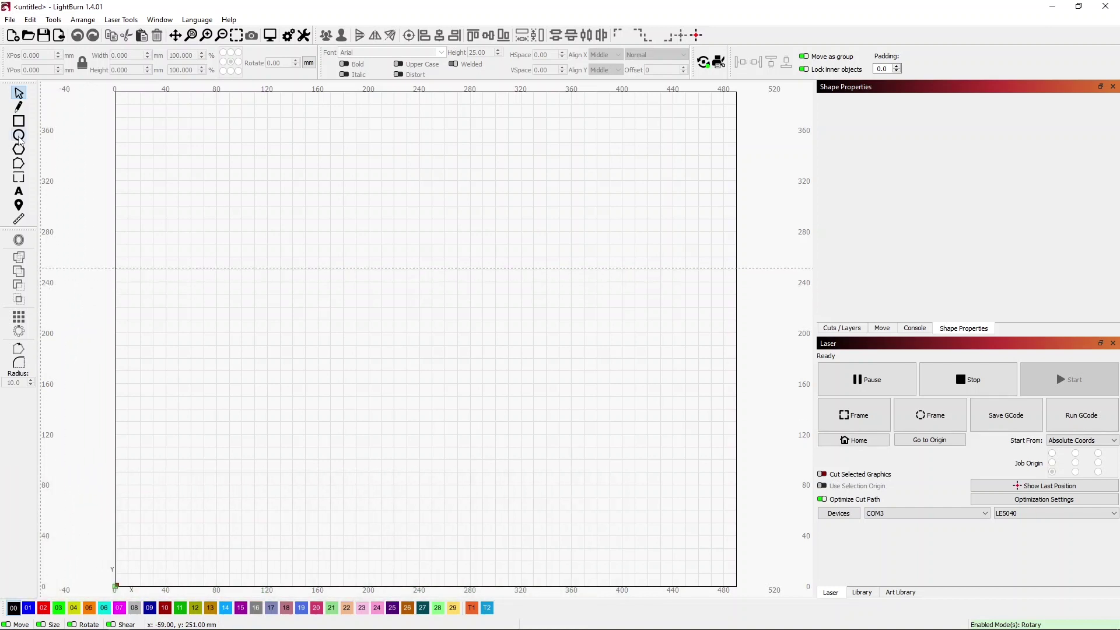
- Draw a 308 × 308 mm circle on layer T1, centred at X 270, Y 186 mm
click(470, 609)
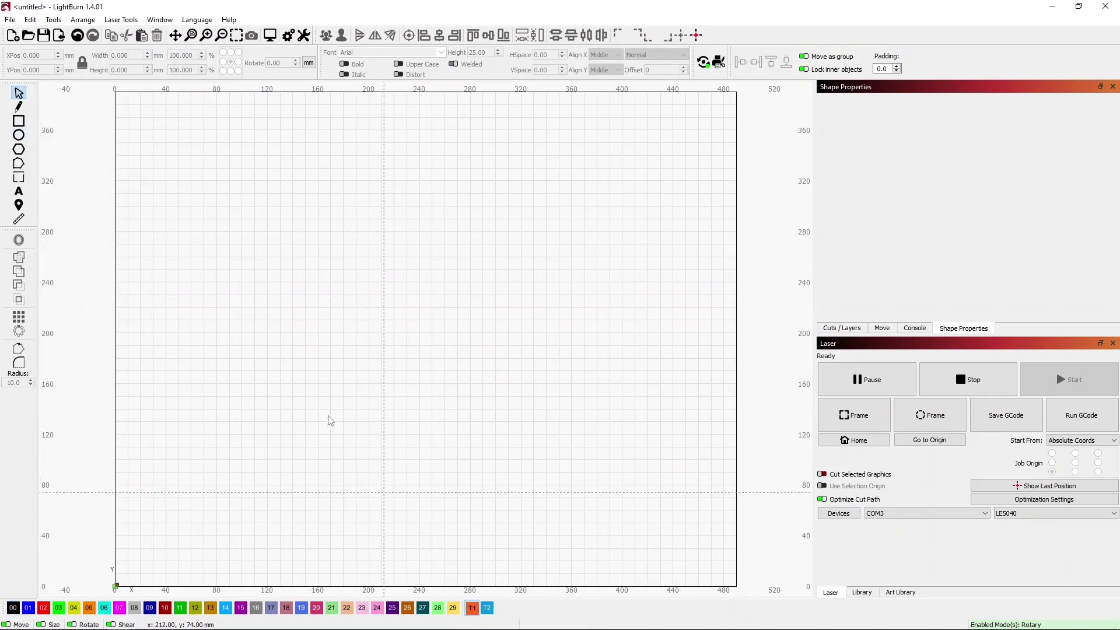
click(19, 135)
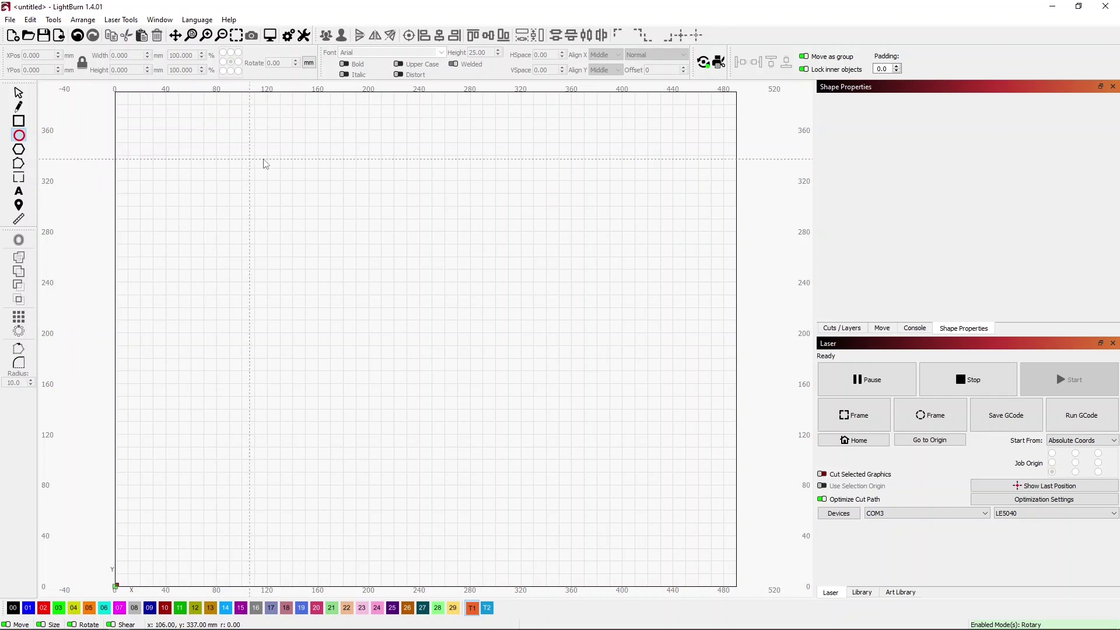
drag(262, 157, 647, 546)
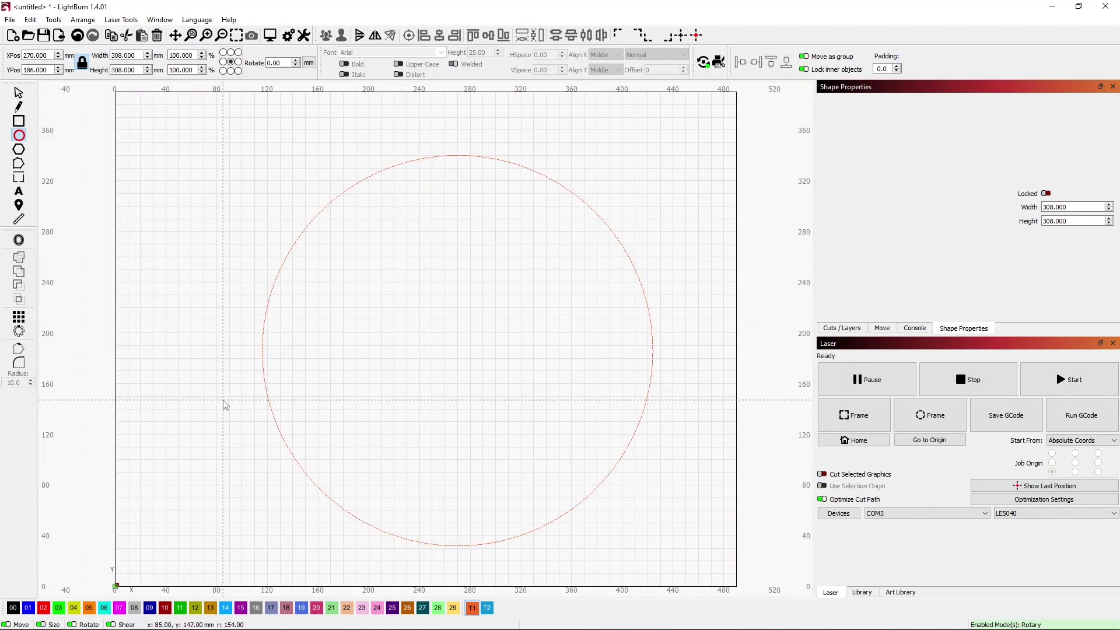
click(19, 93)
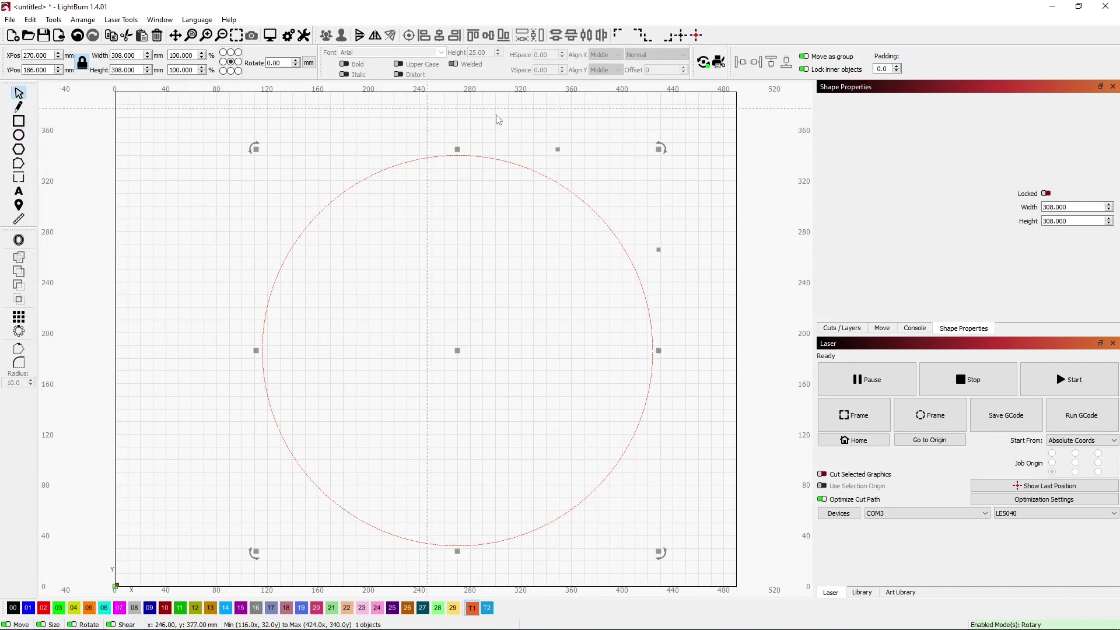
click(182, 274)
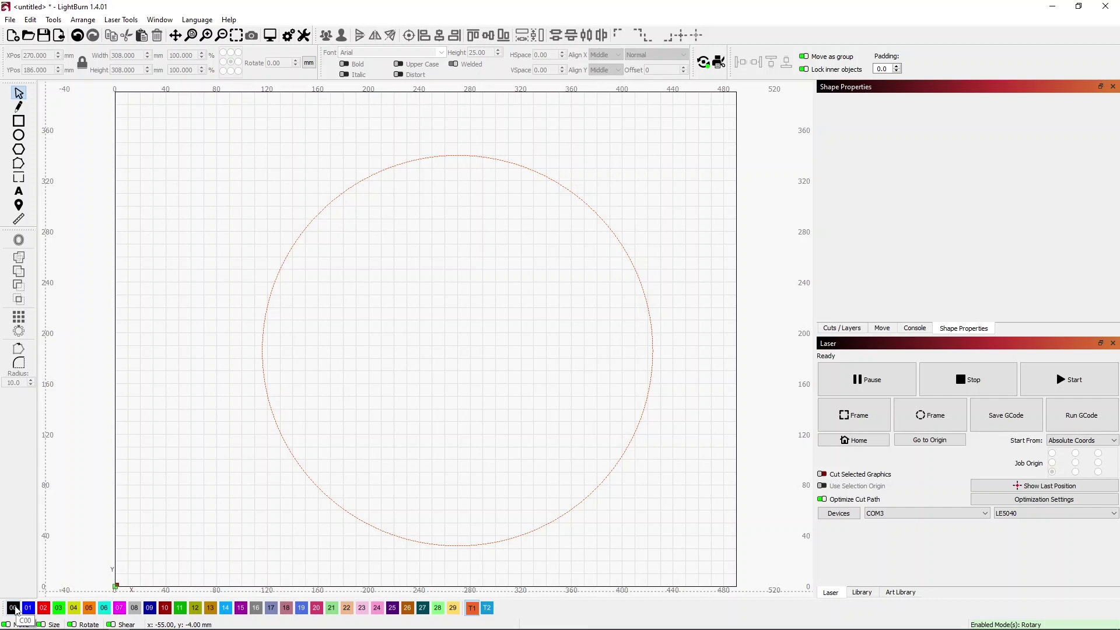
- Add a '12' text label just inside the top of the circle
click(19, 191)
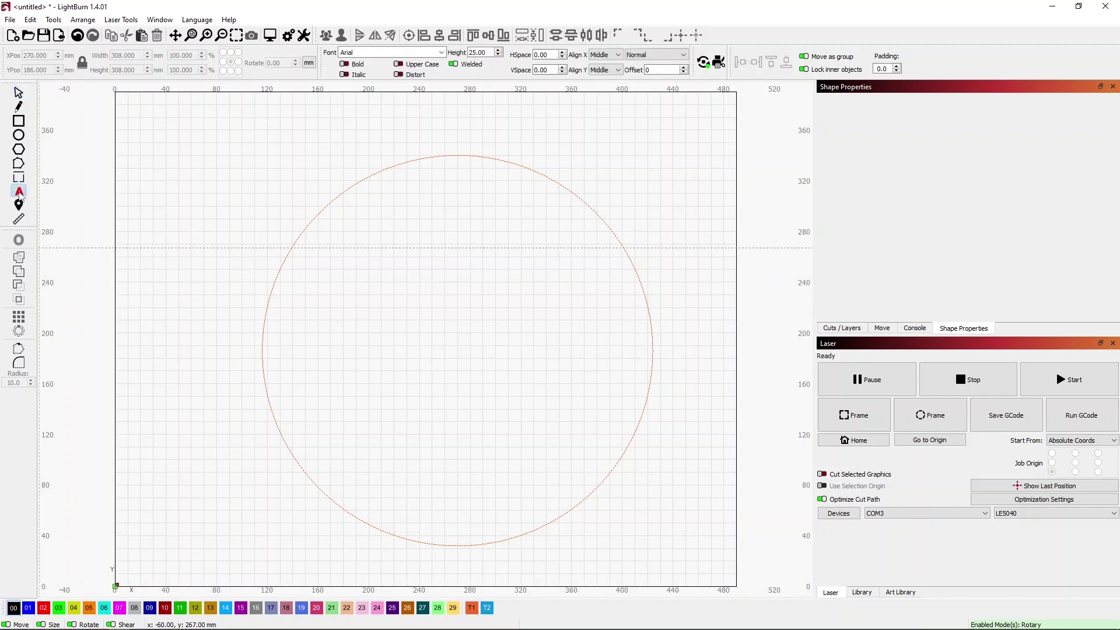
click(457, 187)
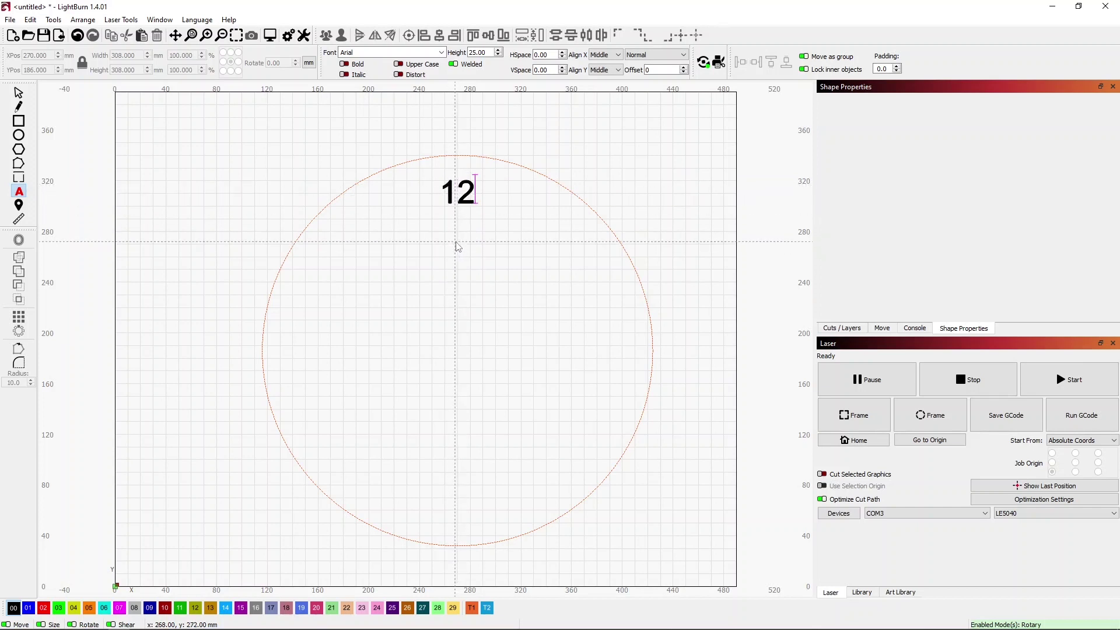
click(19, 94)
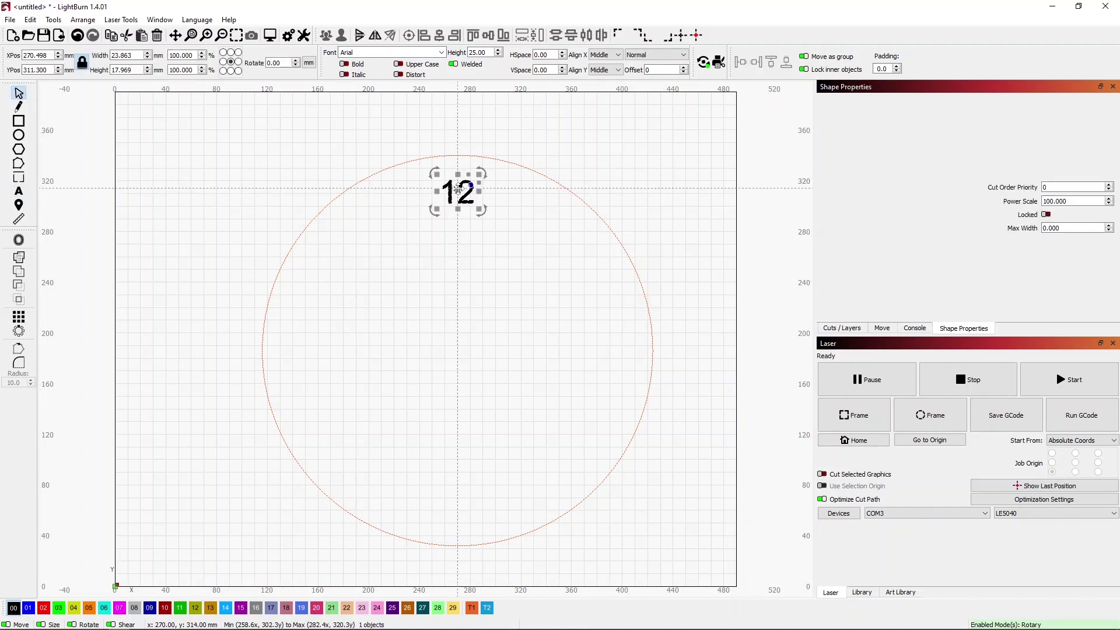
drag(461, 199, 459, 183)
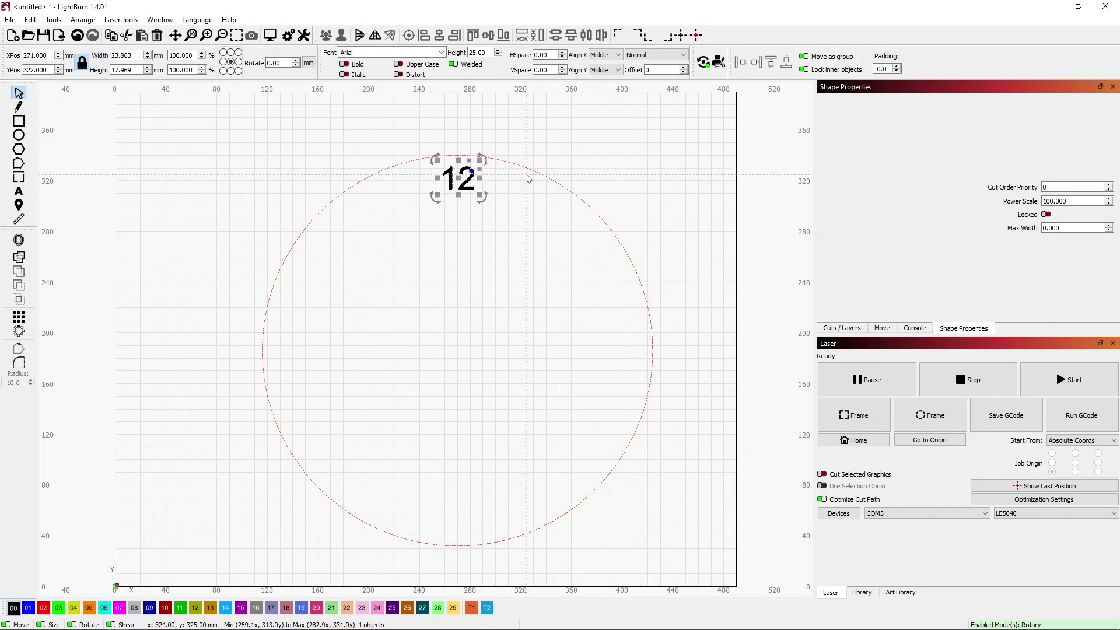
- Centre the 12 horizontally on the circle and select both objects
shift+click(528, 168)
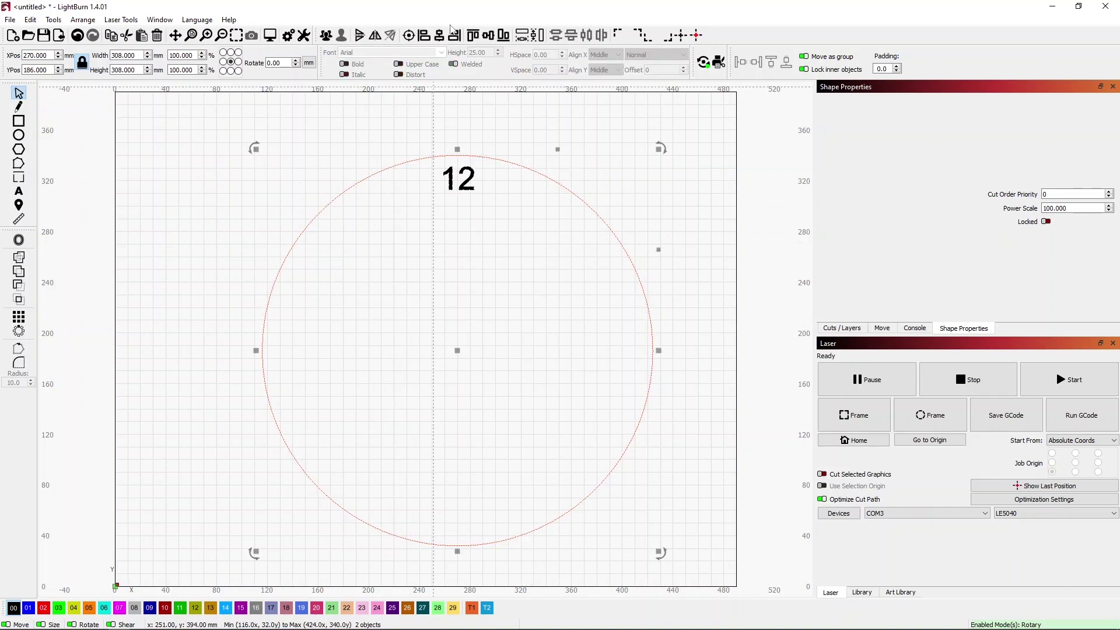
click(412, 119)
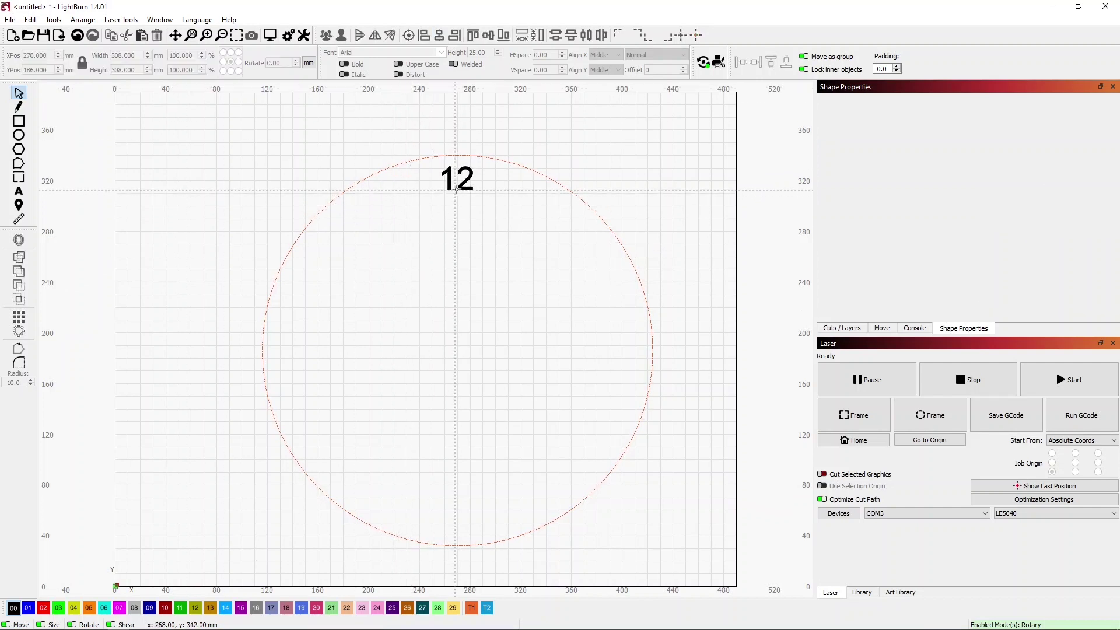
click(462, 188)
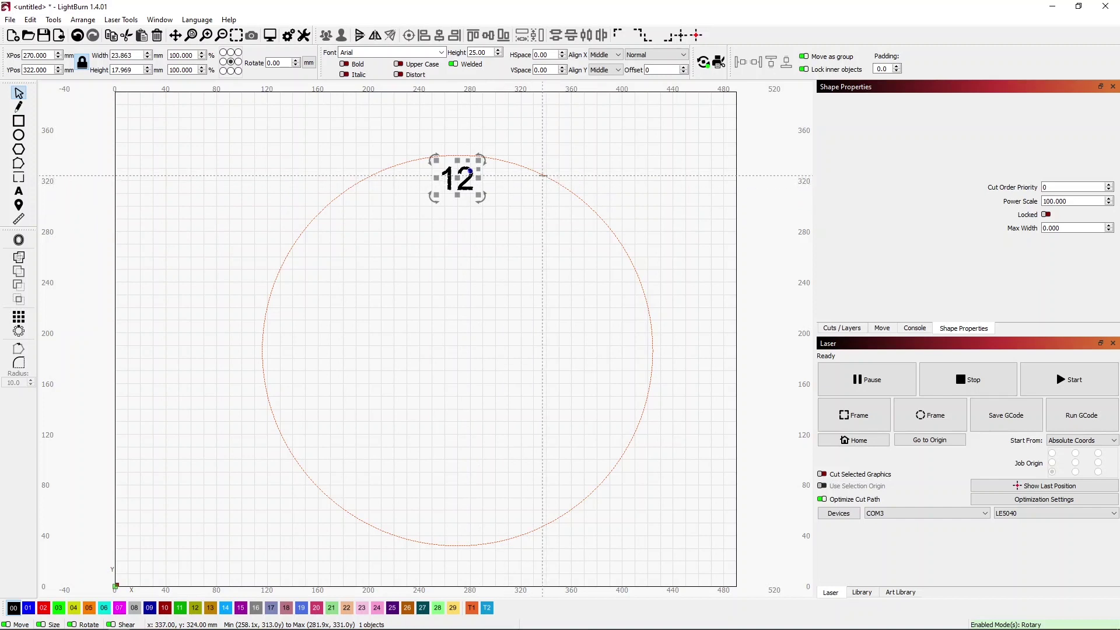
shift+click(542, 175)
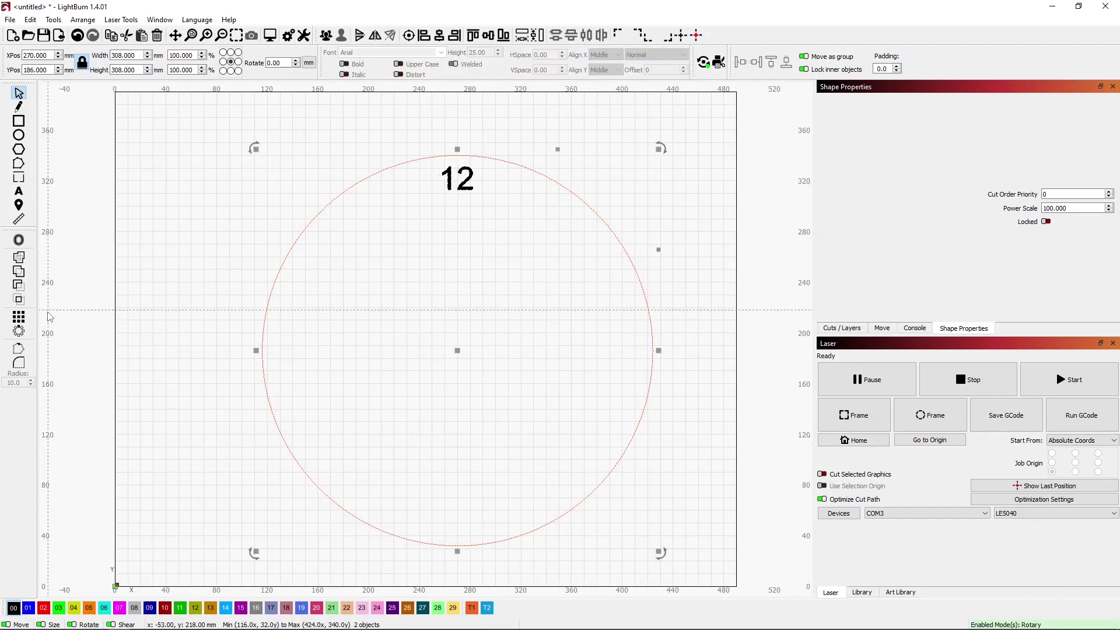
- Circular-array the 12 into 12 copies, with copy rotation off and auto-increment on
click(19, 331)
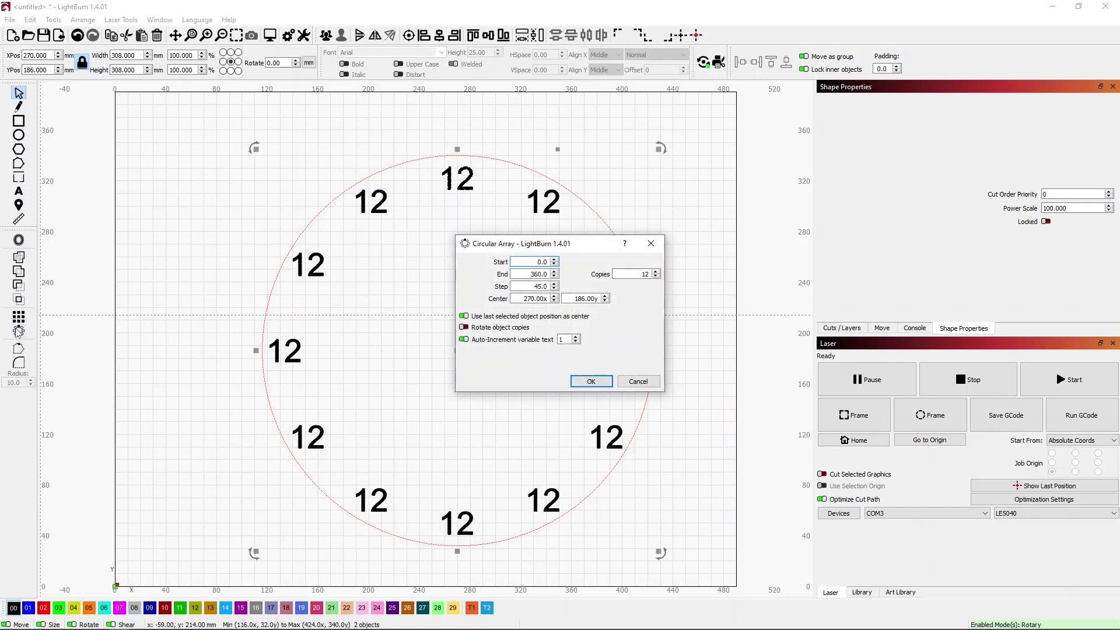
drag(541, 253, 737, 187)
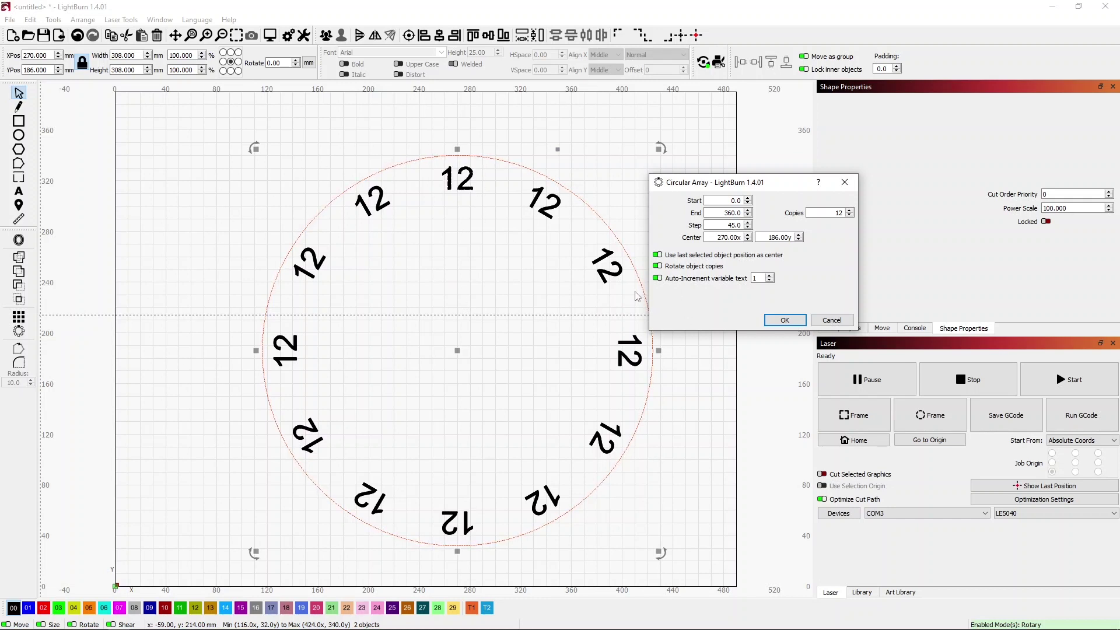
click(785, 320)
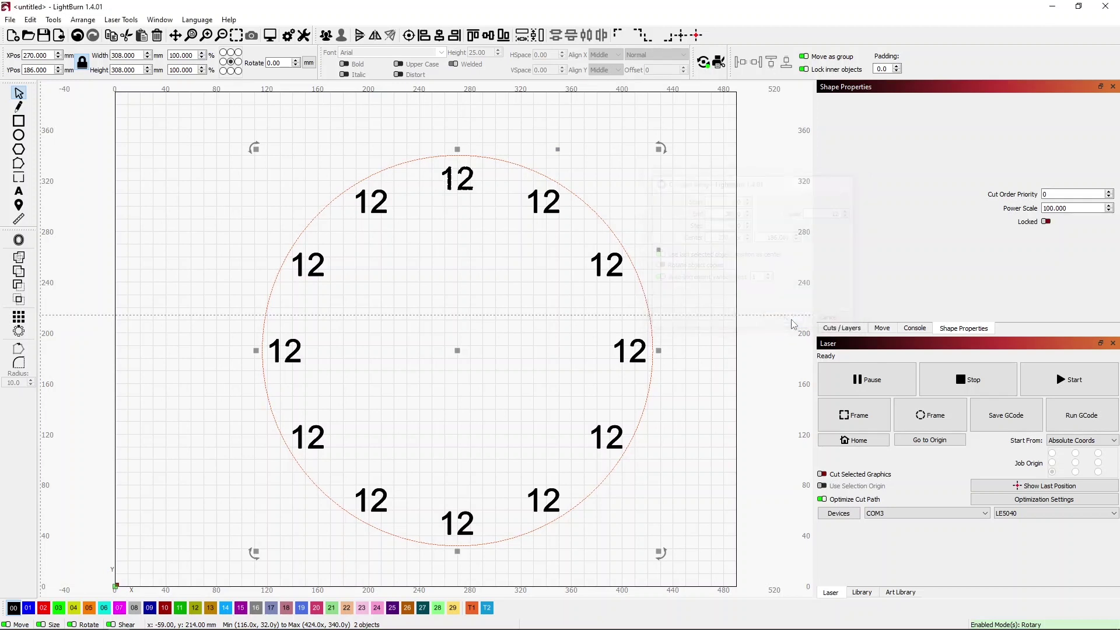
- Retype the right-side 12 labels as 1, 3, 4 and 5
double_click(550, 210)
key(BackSpace)
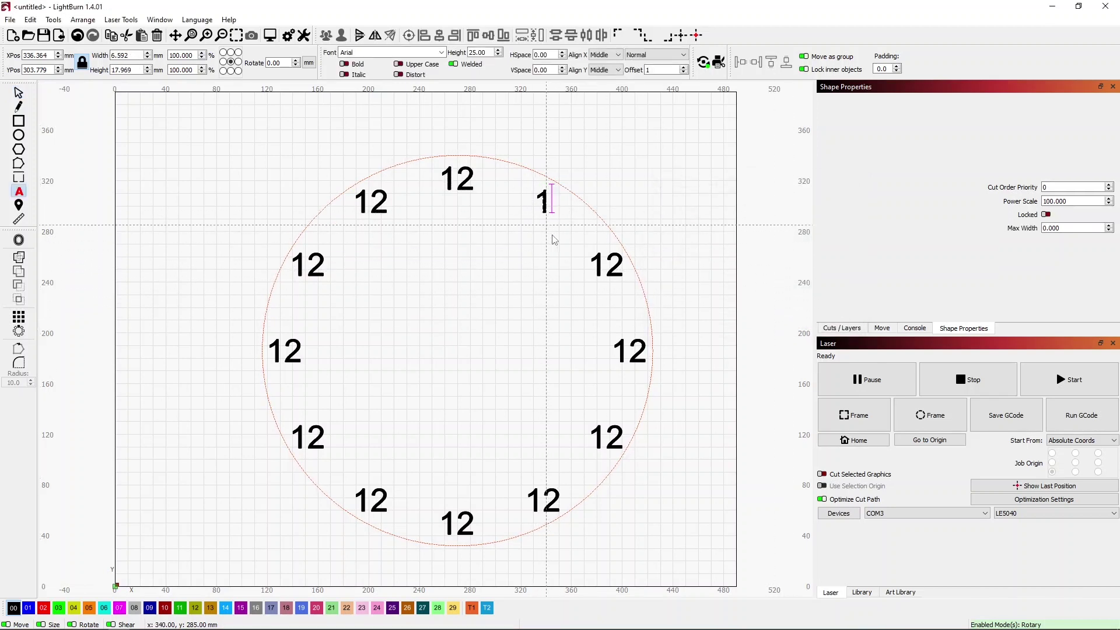
click(612, 266)
key(BackSpace)
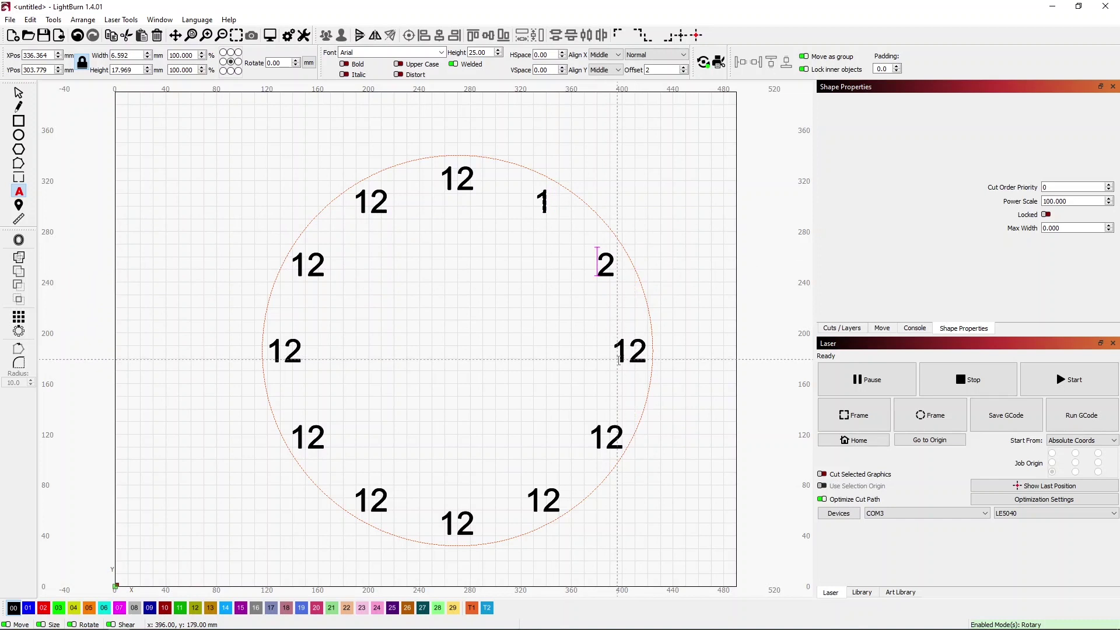
key(Delete)
key(Delete)
text(3)
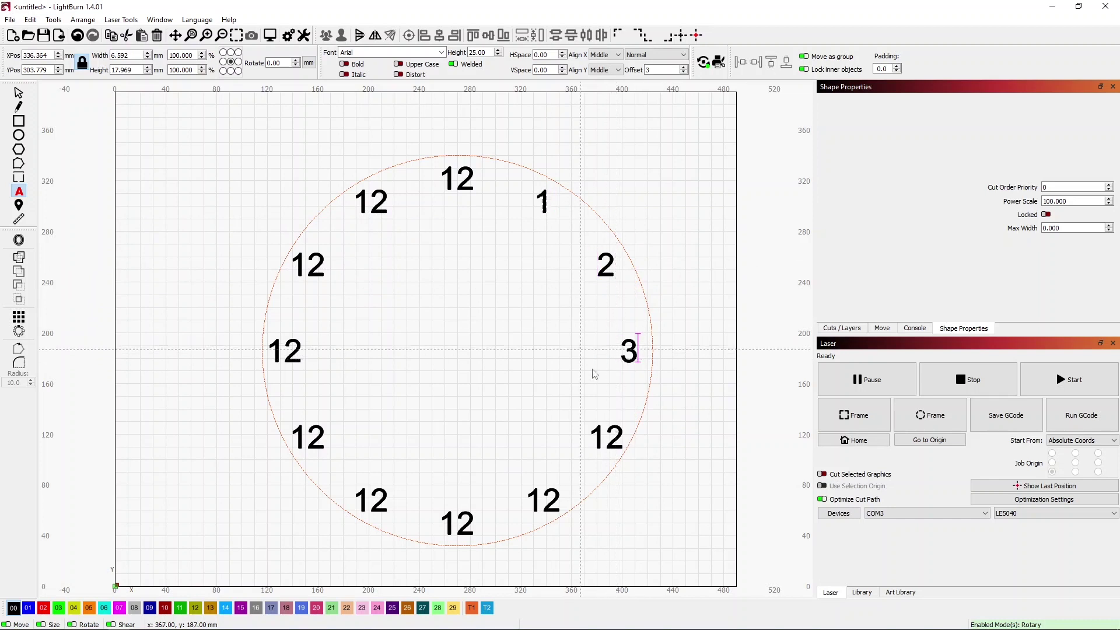
click(609, 442)
key(Delete)
key(Delete)
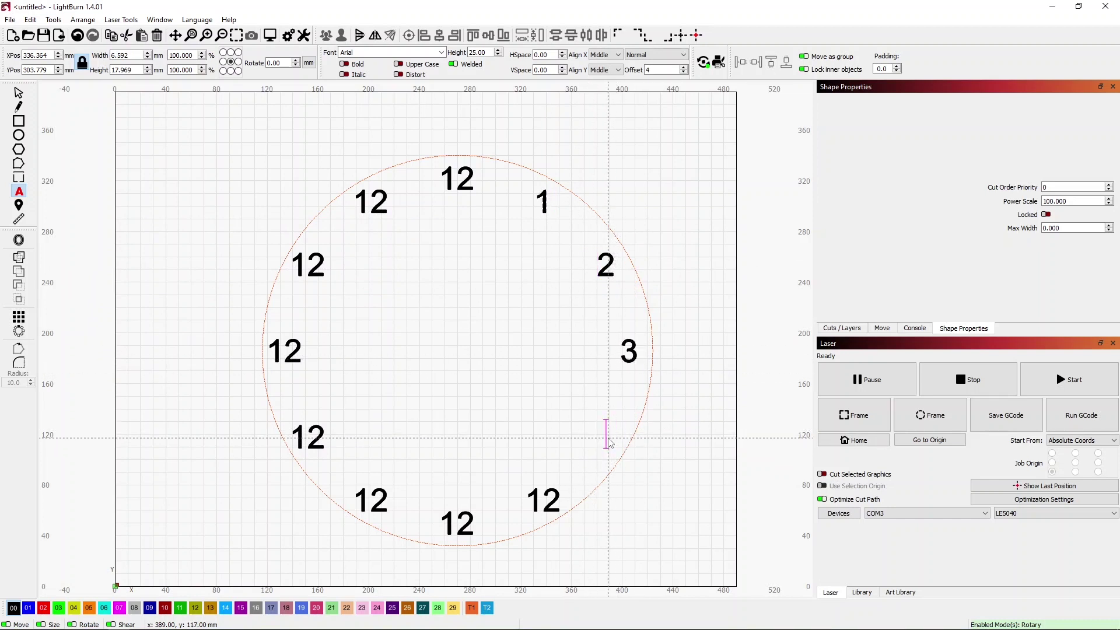
text(4)
click(557, 497)
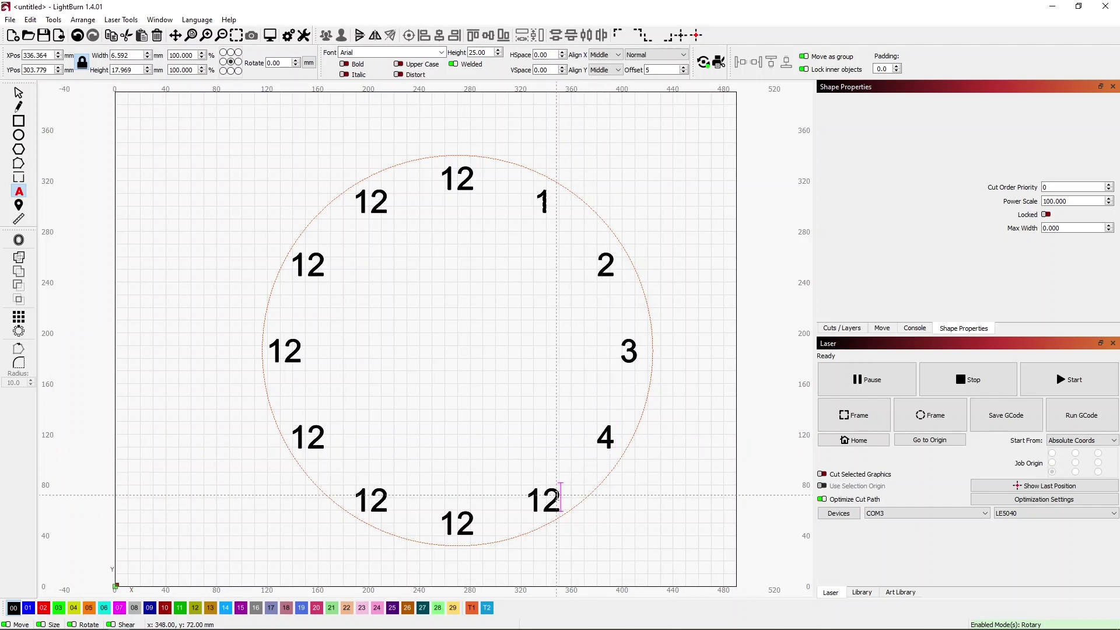
key(BackSpace)
key(BackSpace)
text(5)
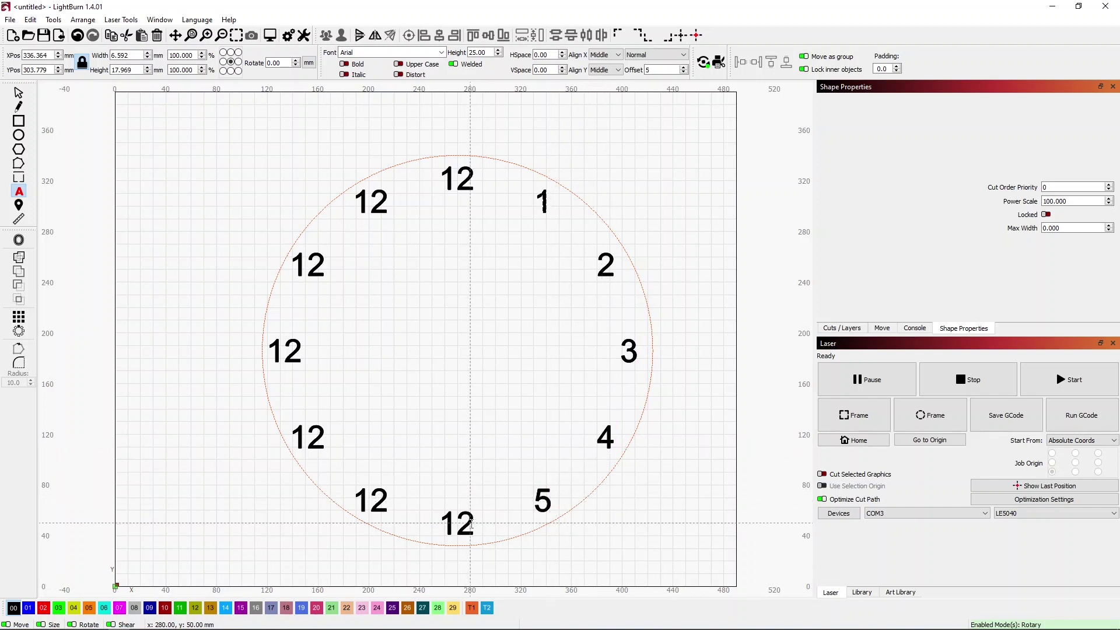
- Retype the bottom and left 12 labels as 6, 7, 8, 9, 10 and 11
click(457, 523)
click(471, 526)
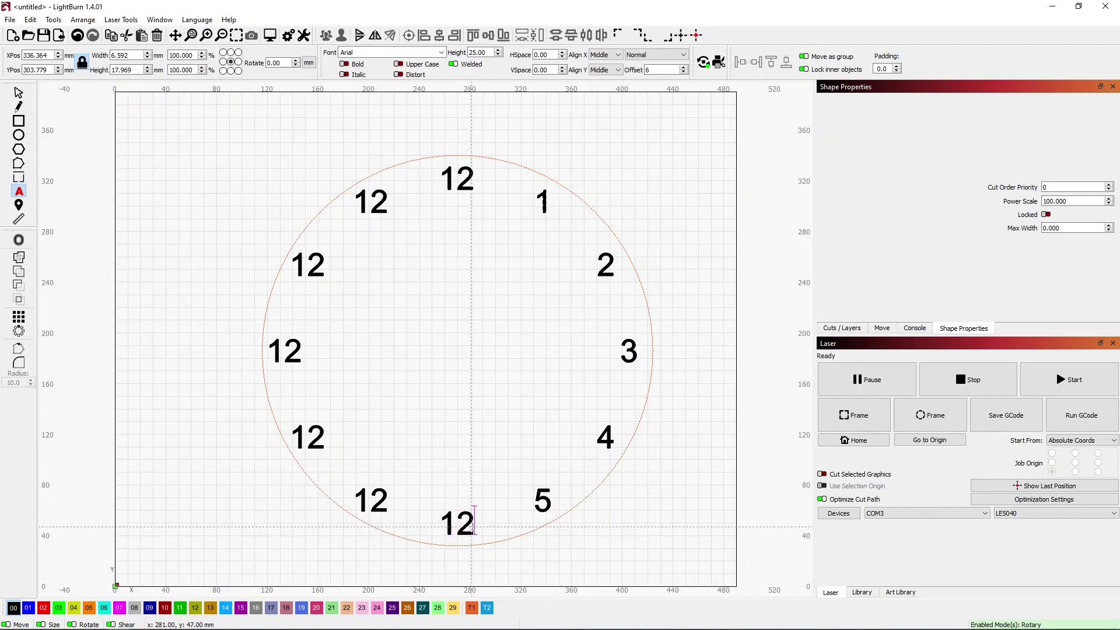
key(BackSpace)
key(BackSpace)
text(6)
click(388, 496)
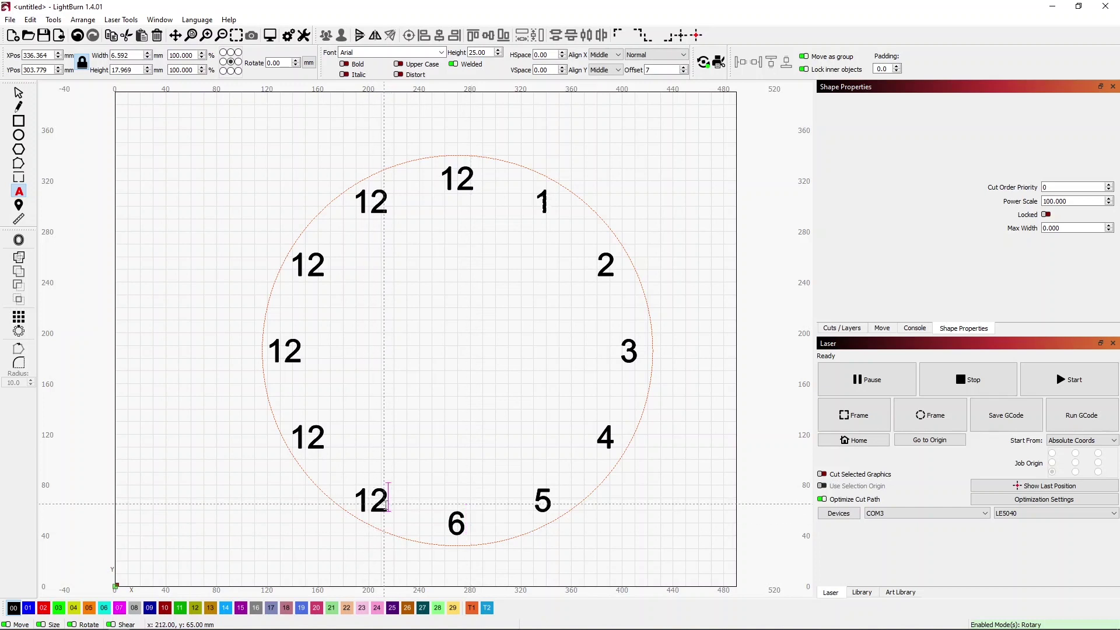
key(BackSpace)
key(BackSpace)
text(7)
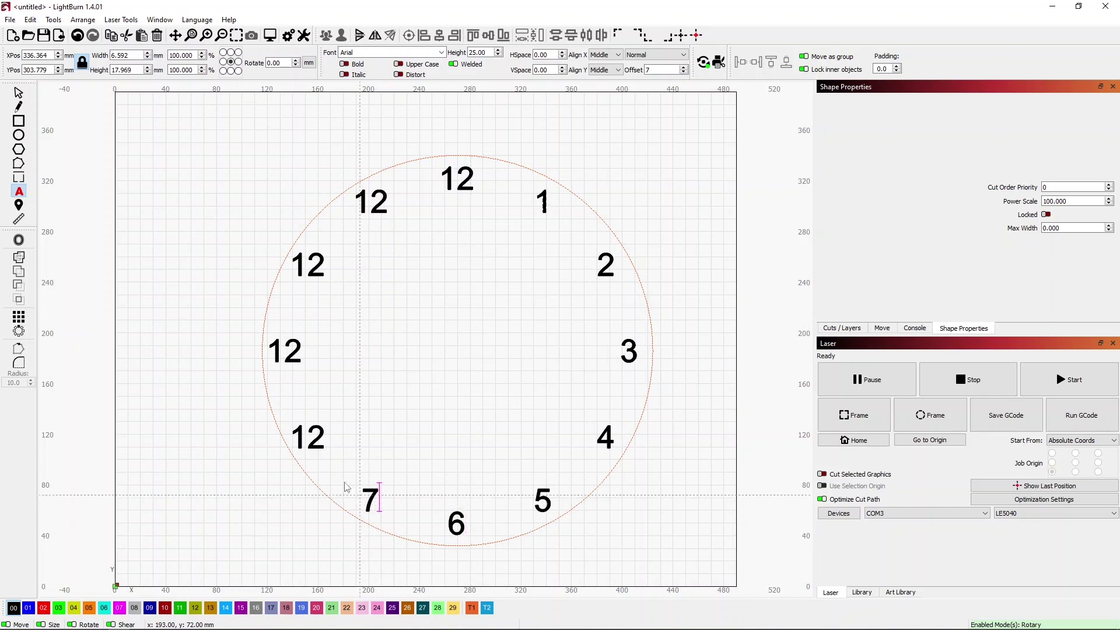
key(BackSpace)
key(BackSpace)
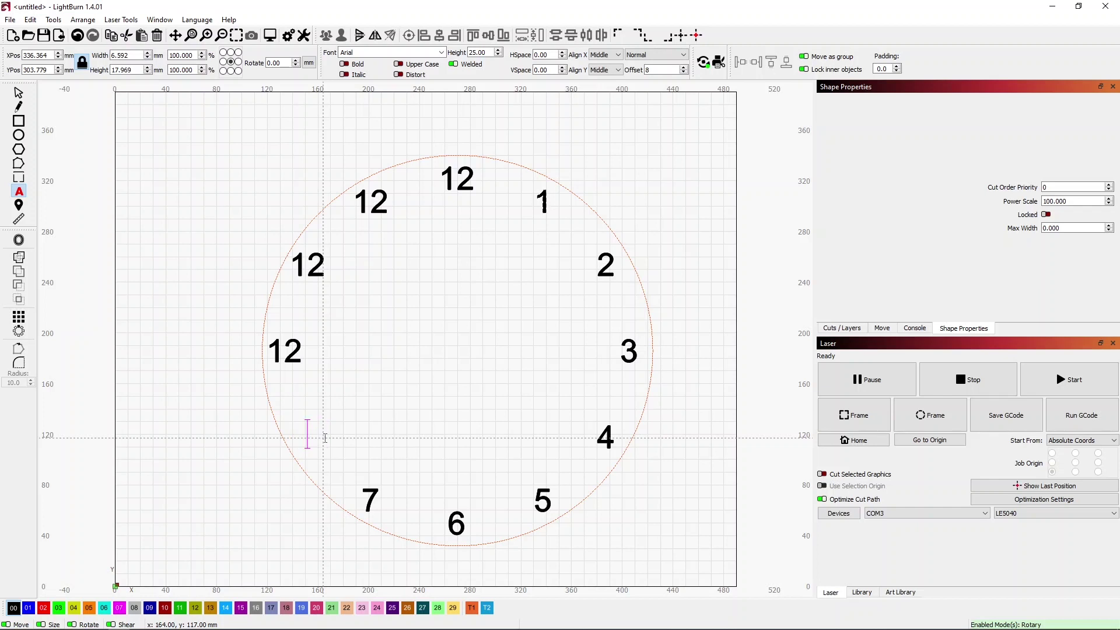
text(8)
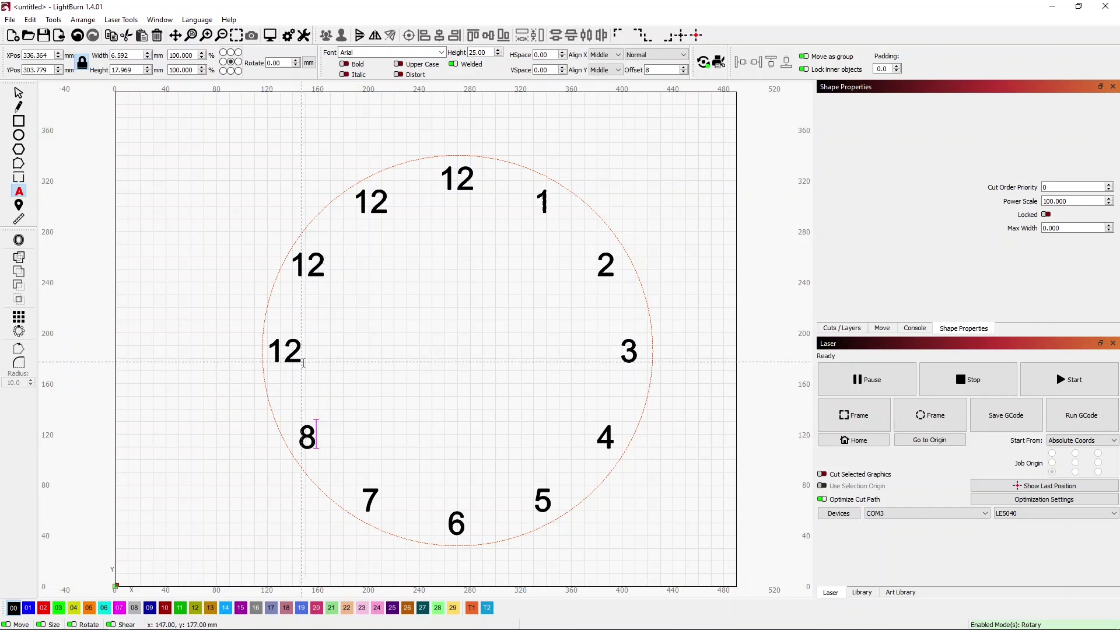
key(Delete)
key(Delete)
text(9)
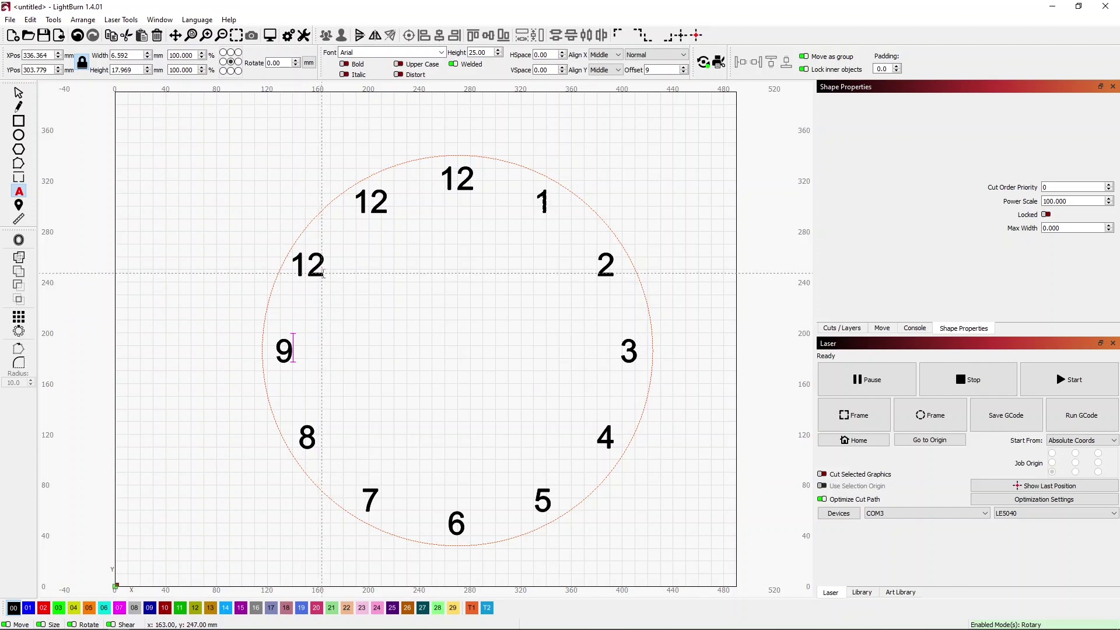
key(BackSpace)
text(0)
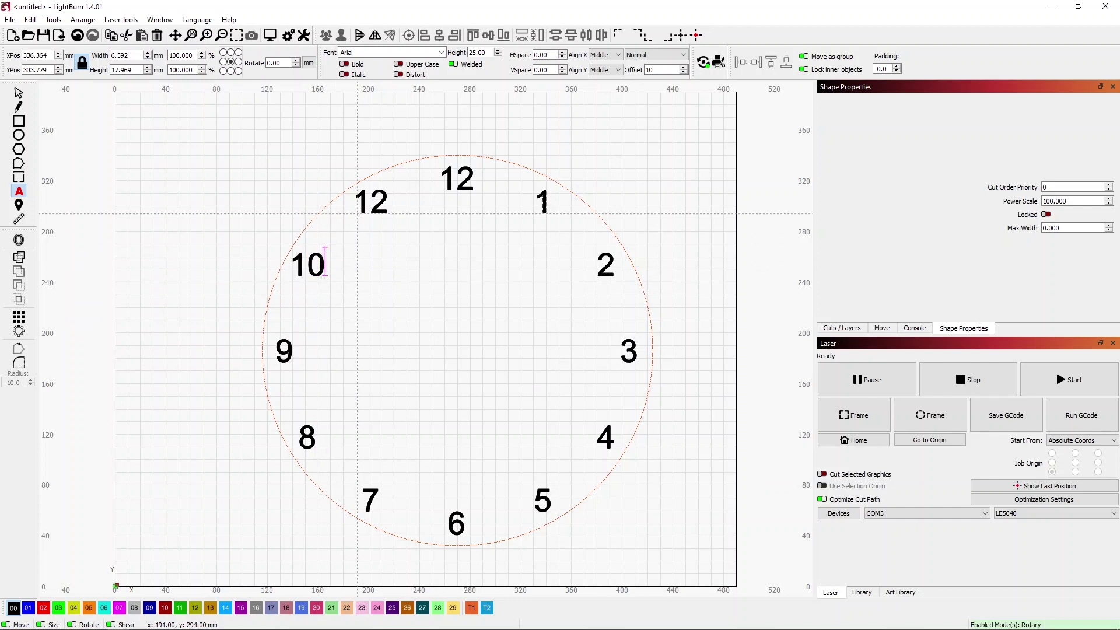
key(BackSpace)
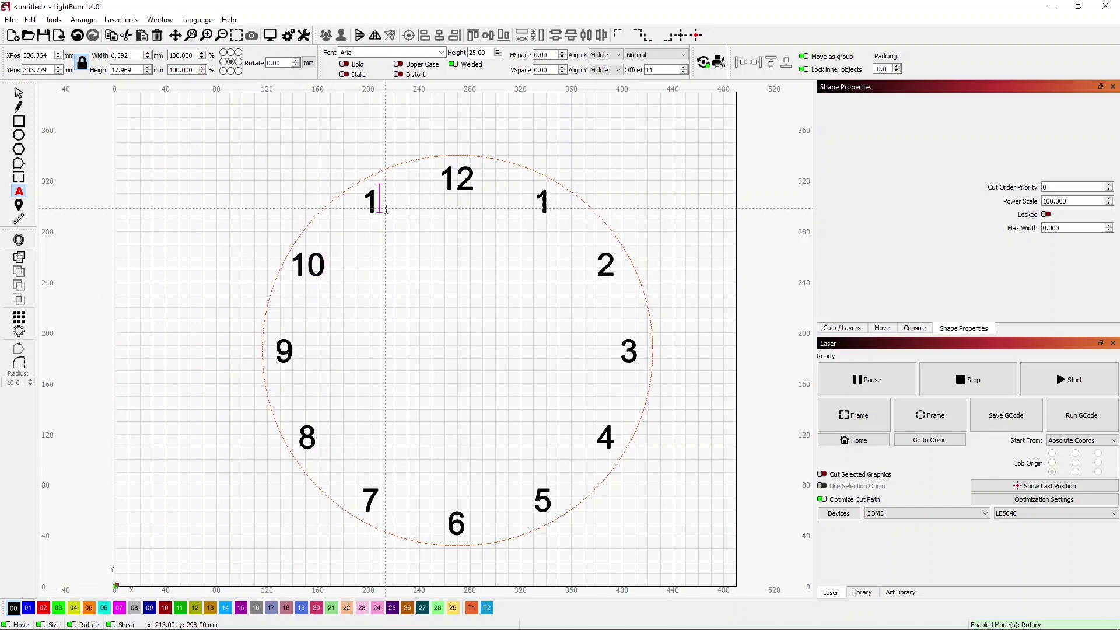
text(1)
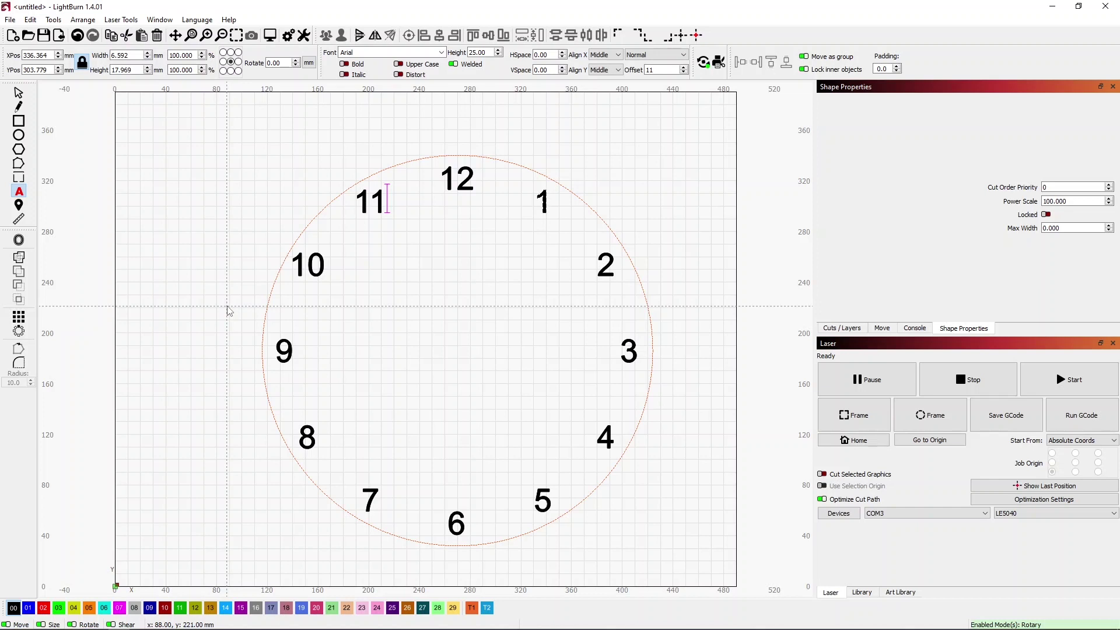
- Discard the clock unsaved, then draw a 300 mm circle on T1 at X 265.5, Y 206.5
click(11, 36)
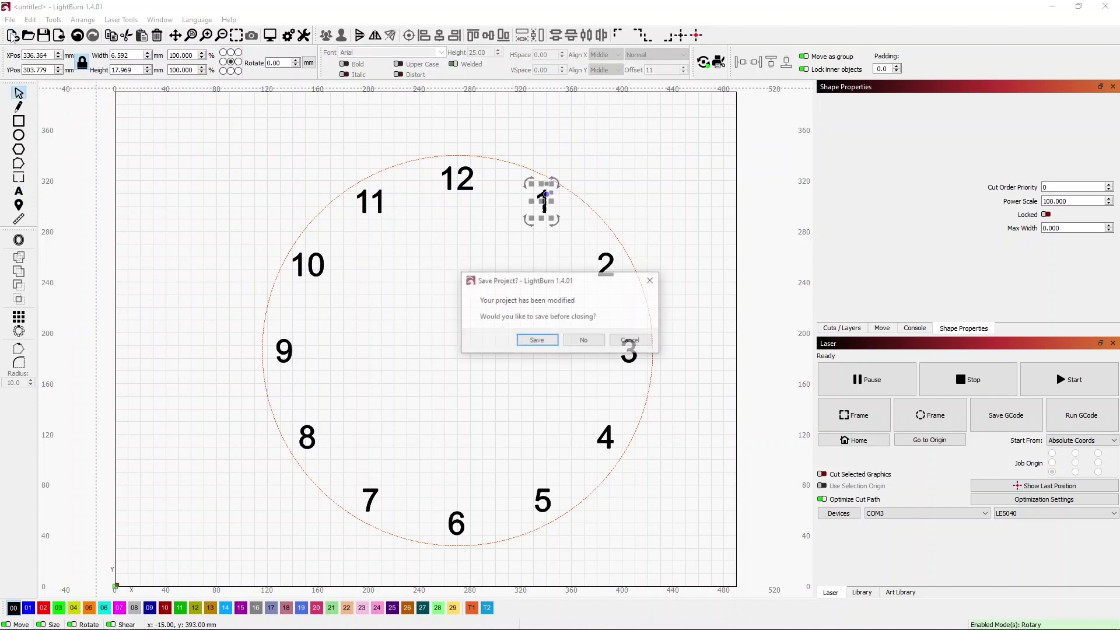
click(583, 340)
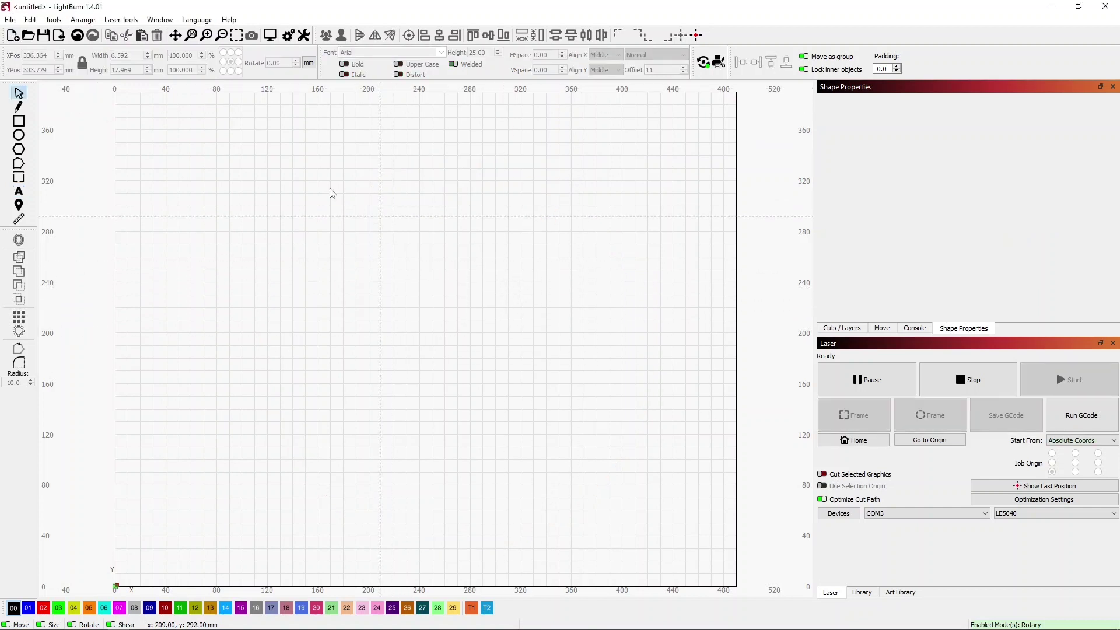
click(18, 138)
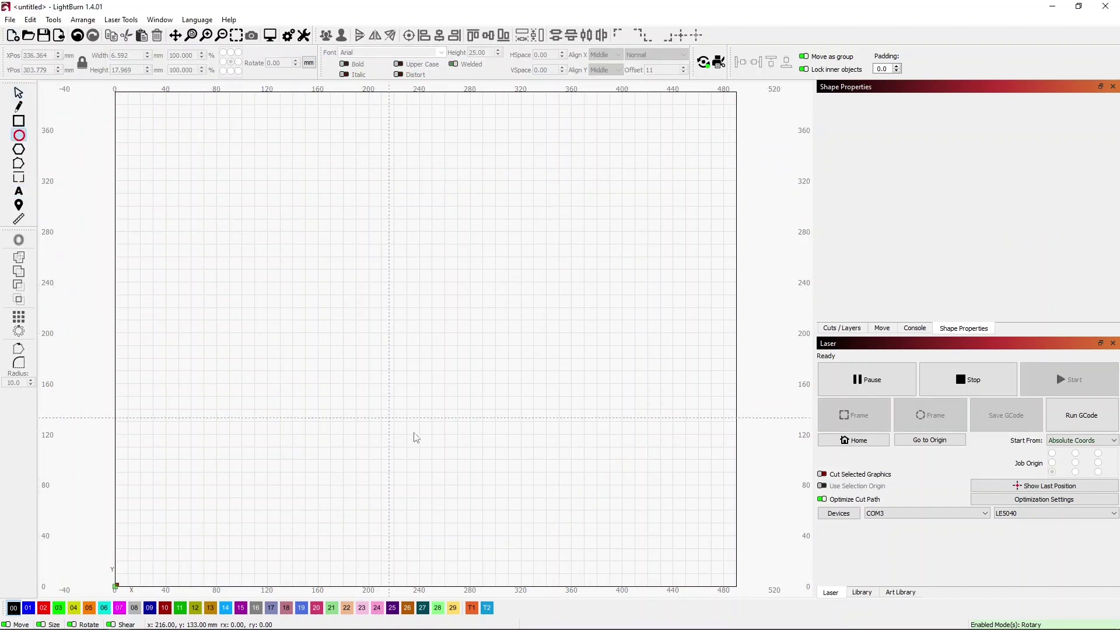
click(472, 610)
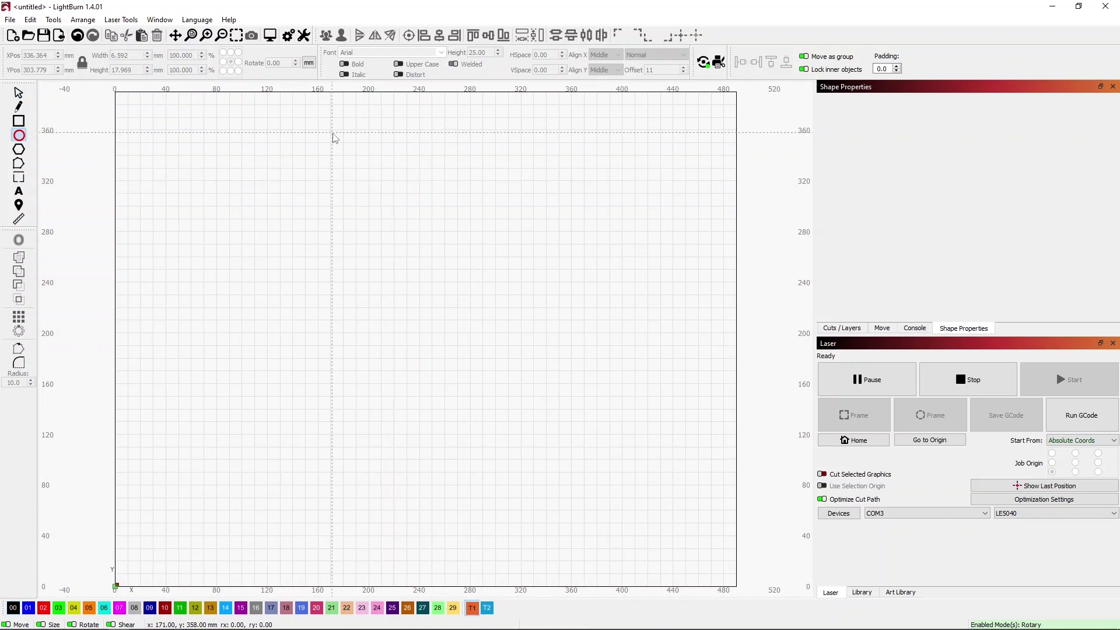
drag(267, 140, 382, 189)
mouse_move(467, 264)
mouse_down()
mouse_move(592, 487)
mouse_move(592, 528)
mouse_move(611, 528)
mouse_move(442, 407)
mouse_move(380, 275)
mouse_move(509, 382)
mouse_move(657, 460)
mouse_move(579, 418)
mouse_move(630, 453)
mouse_move(517, 340)
mouse_move(642, 360)
mouse_move(393, 467)
mouse_move(542, 522)
mouse_move(599, 484)
mouse_move(580, 482)
mouse_move(609, 477)
mouse_move(630, 521)
mouse_move(625, 513)
mouse_up()
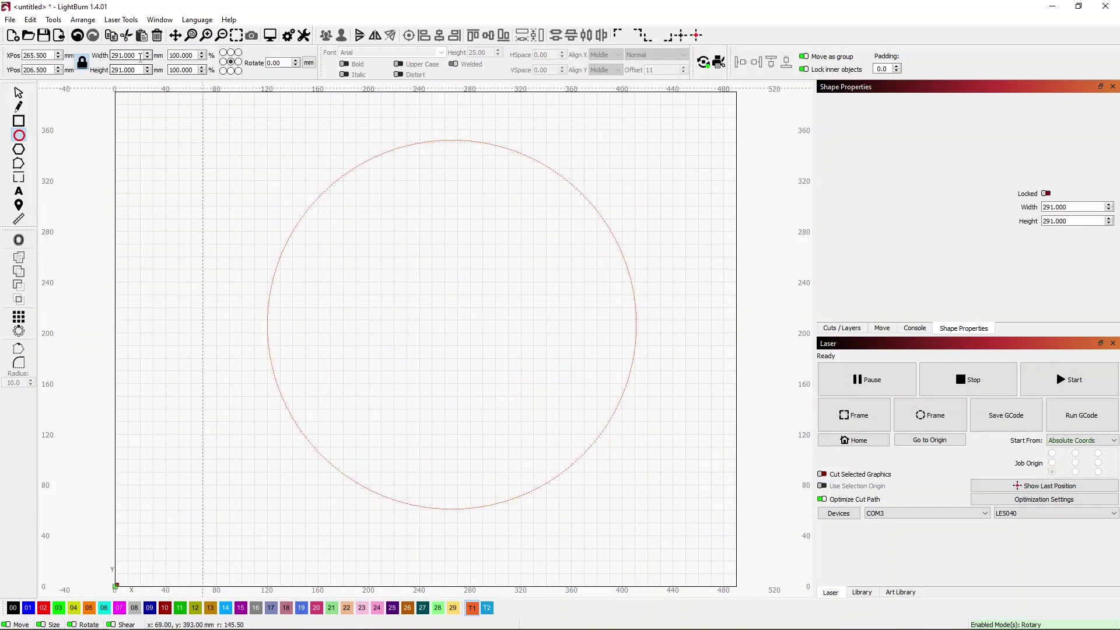
drag(141, 55, 97, 51)
text(300)
key(Return)
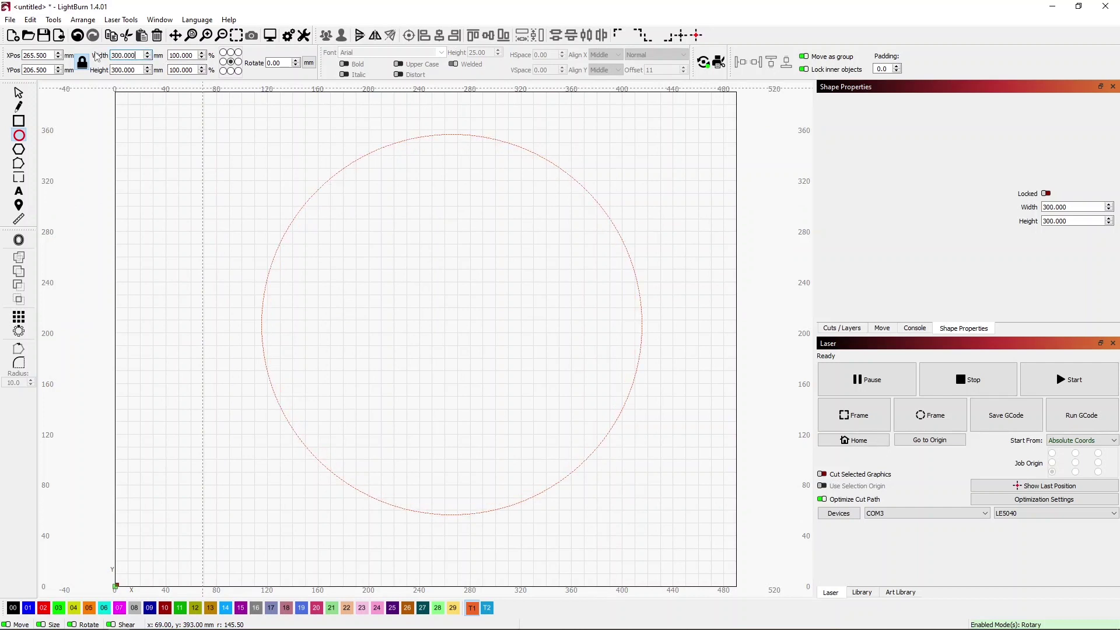
click(19, 93)
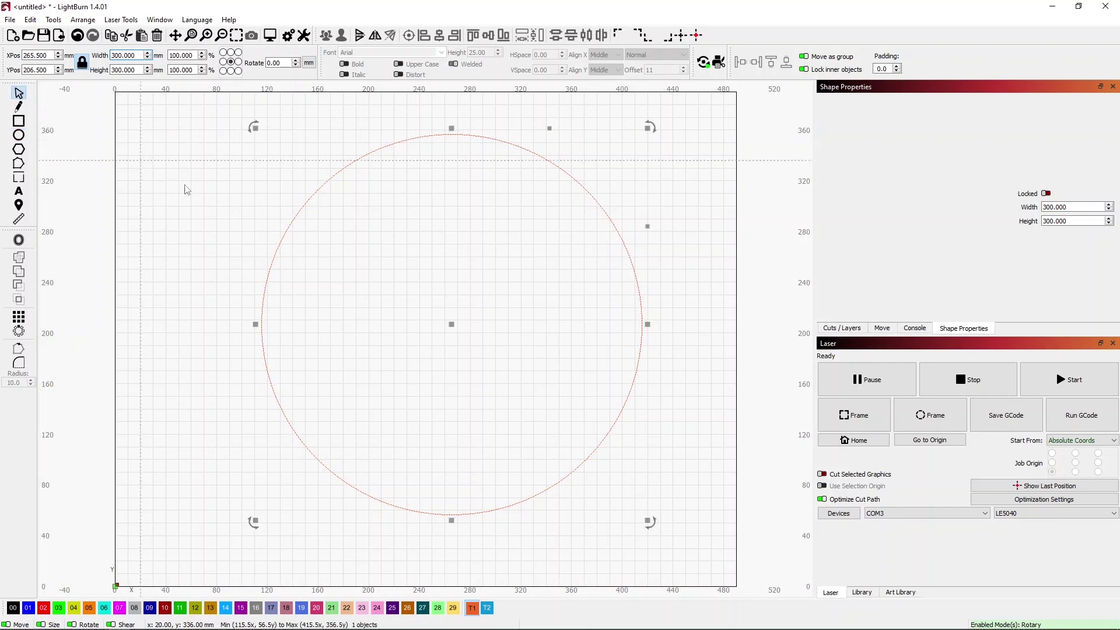
click(155, 237)
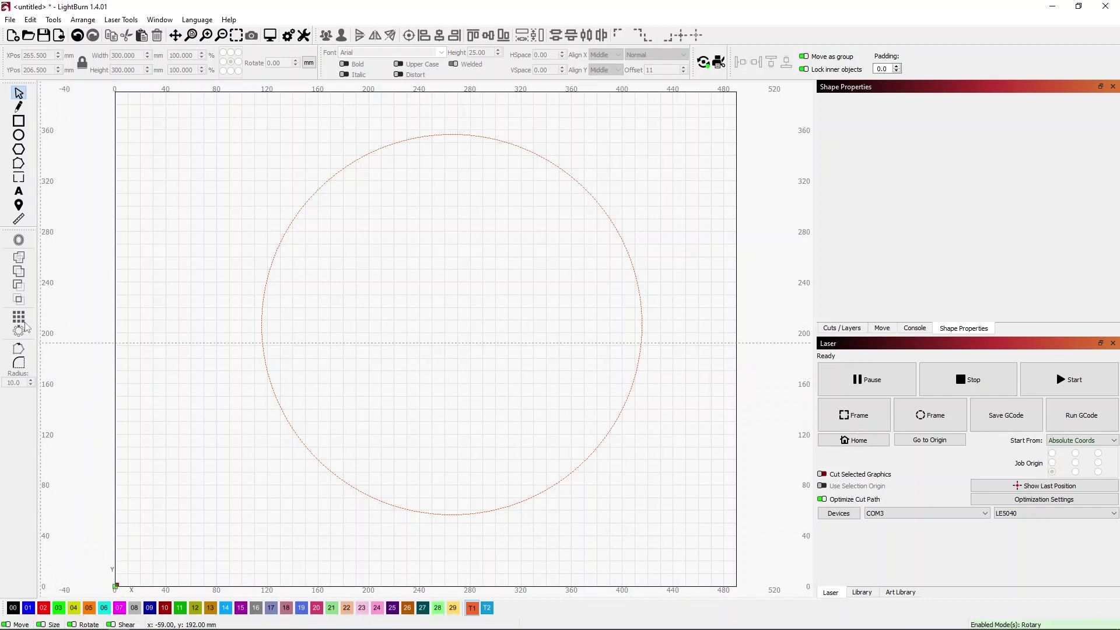
- Add 'dd' text on layer 00 at the circle's top, centred horizontally at X 265.5
click(18, 195)
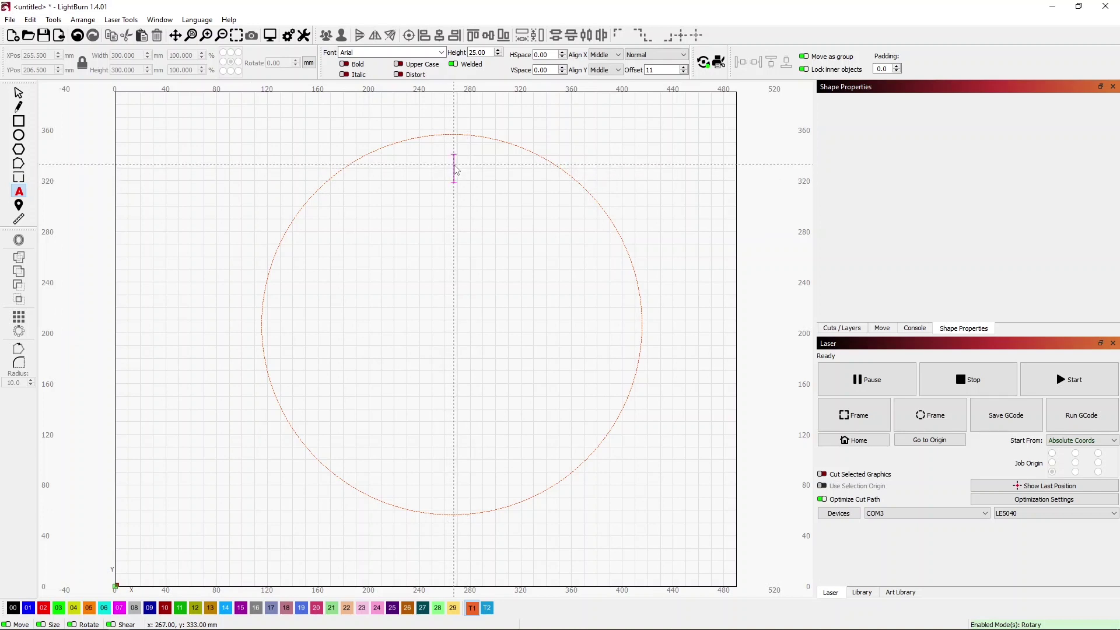
text(dd)
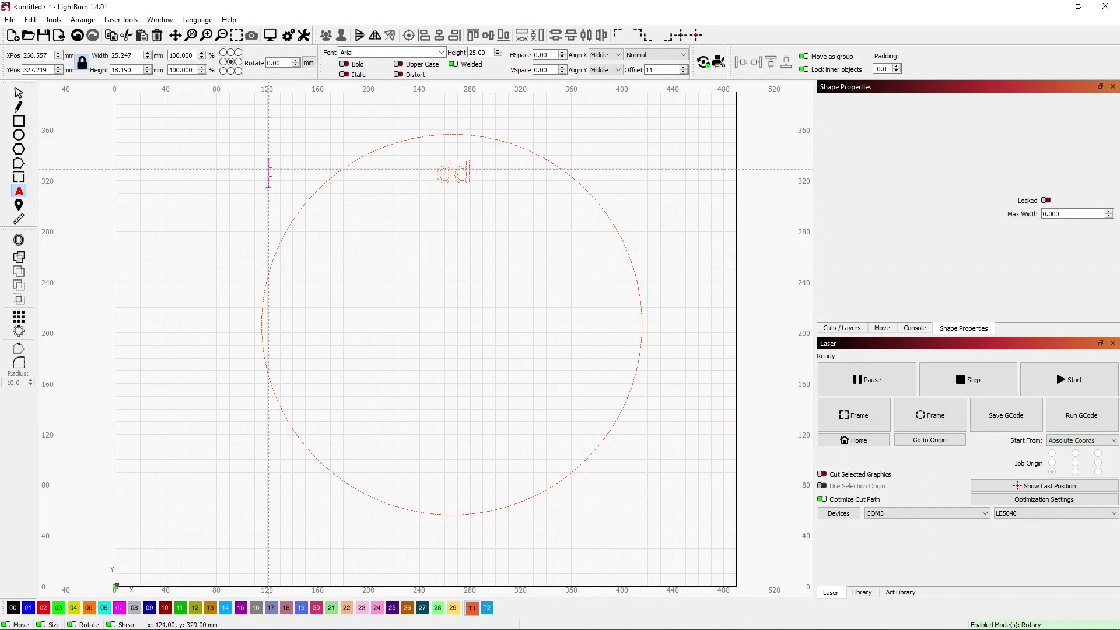
click(18, 93)
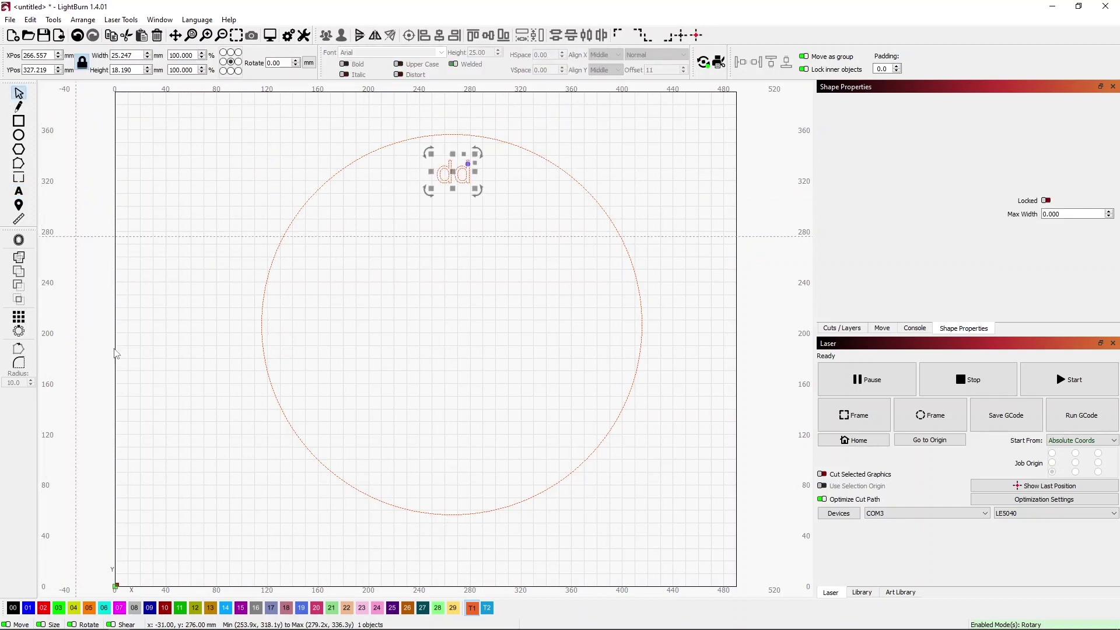
click(13, 607)
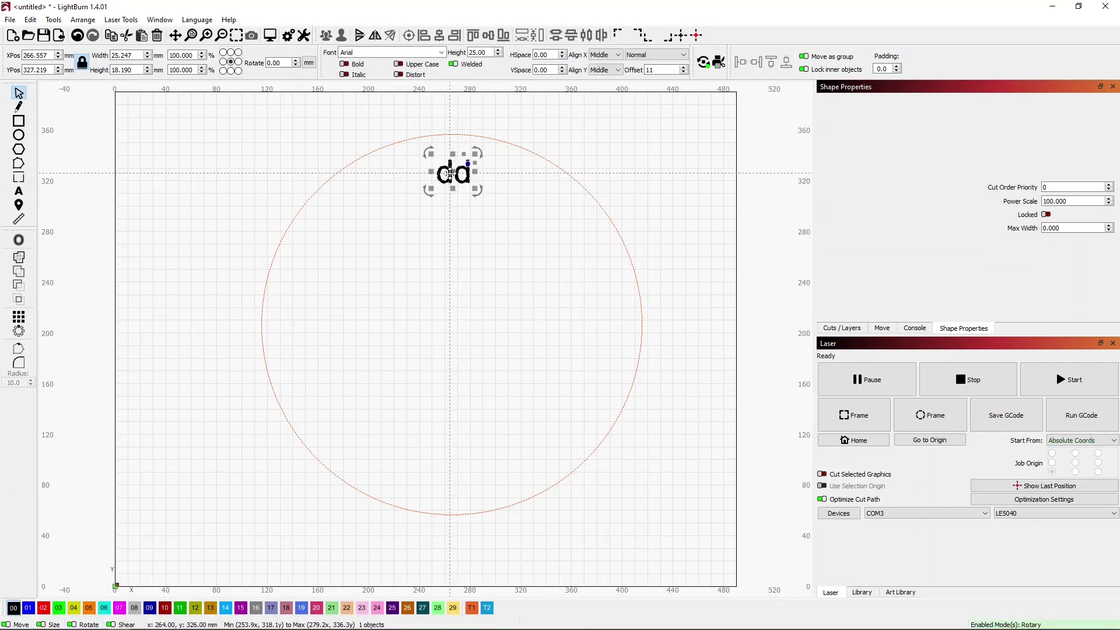
drag(452, 173, 446, 164)
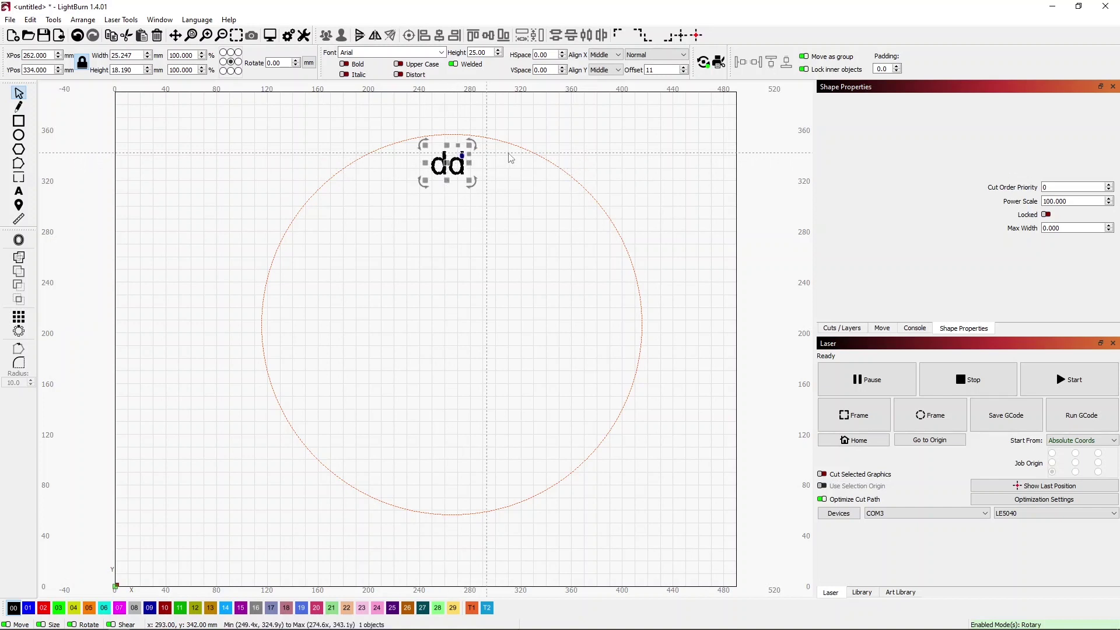
shift+click(524, 148)
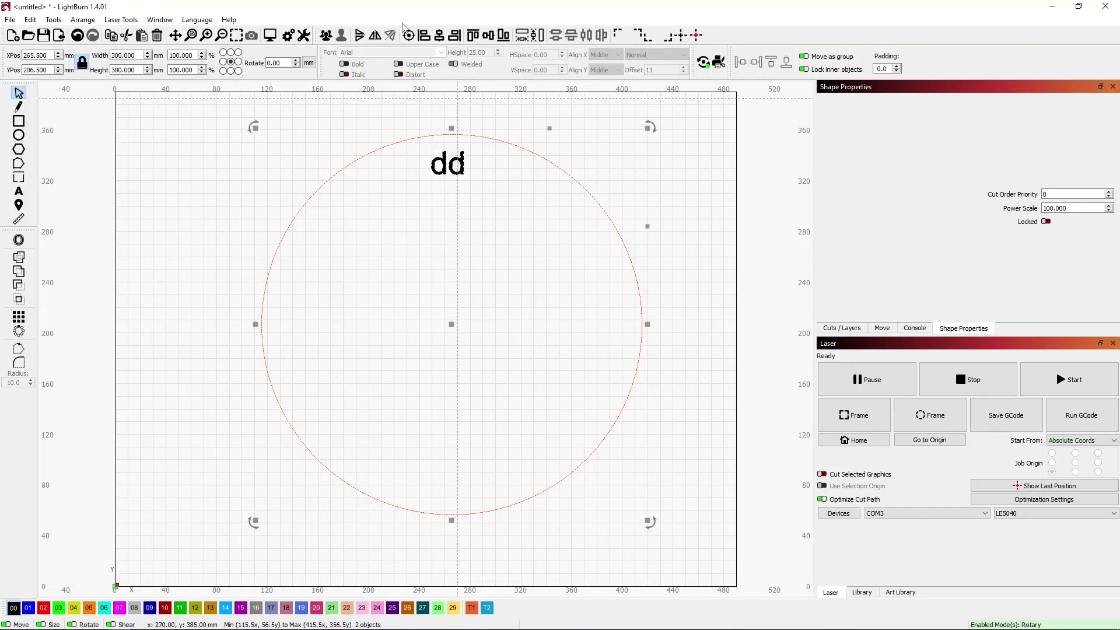
click(409, 112)
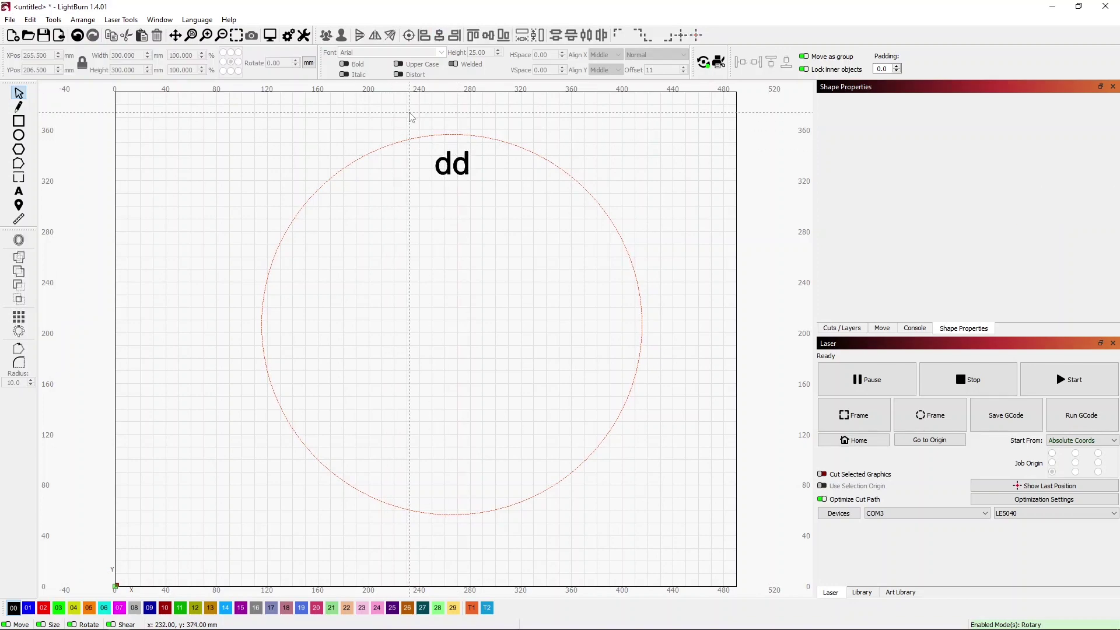
click(466, 171)
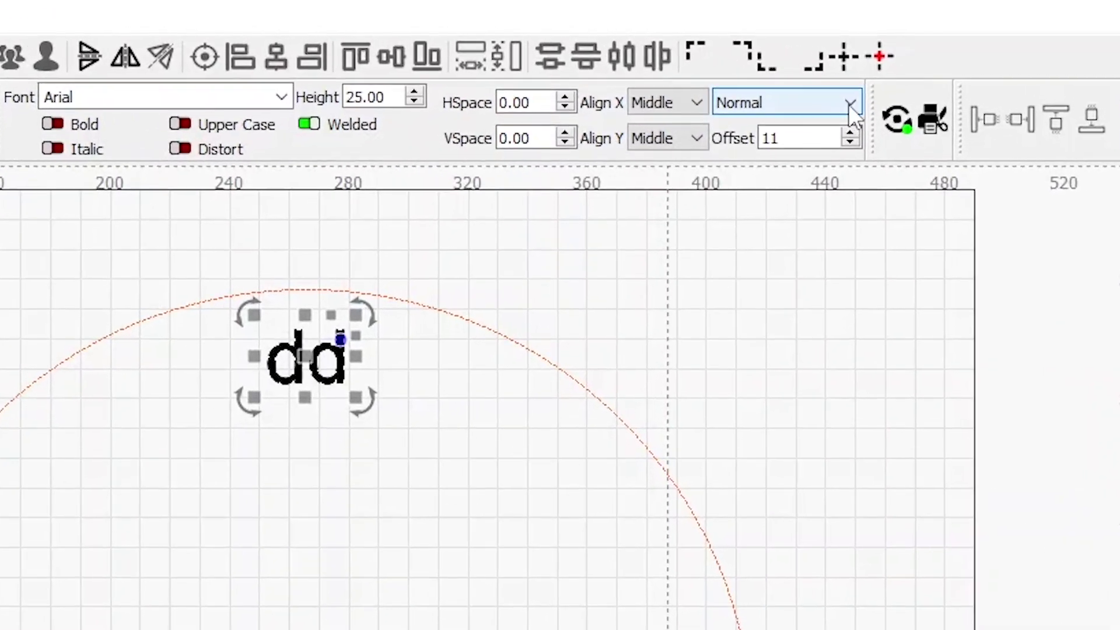
- Change the dd text mode from Normal to Serial Number
click(848, 104)
click(812, 177)
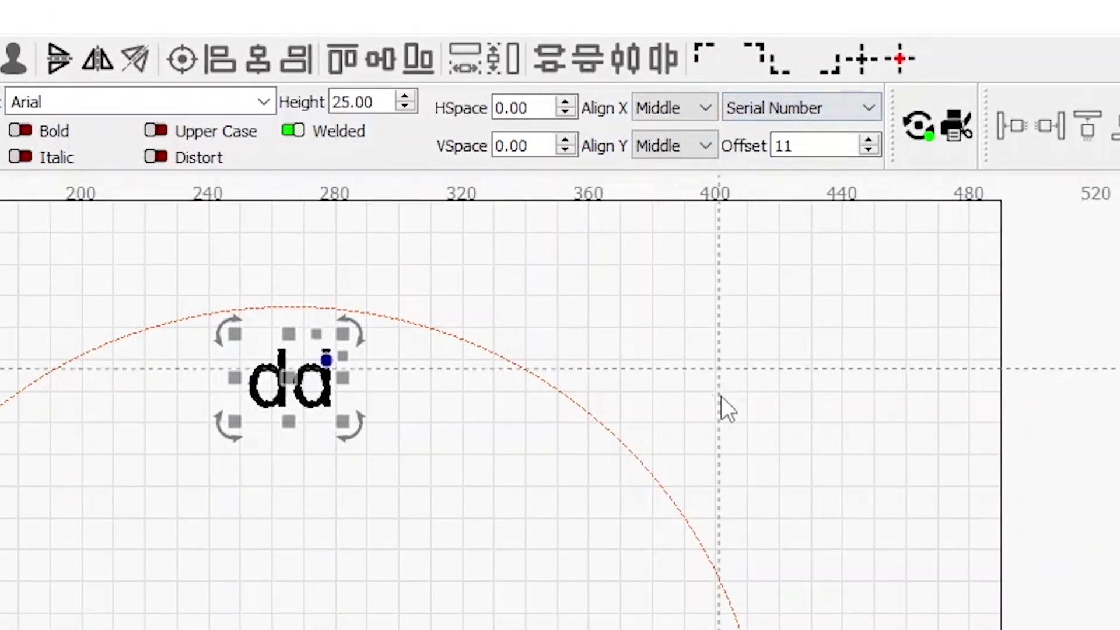
click(398, 525)
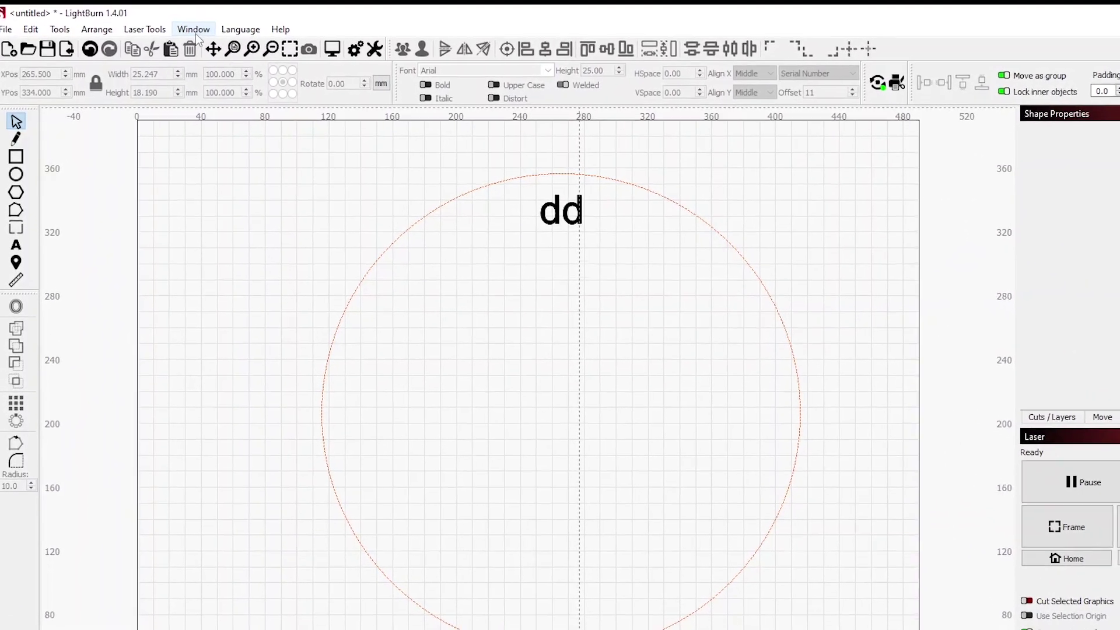
- Show the Variable Text panel from the Window menu
click(160, 20)
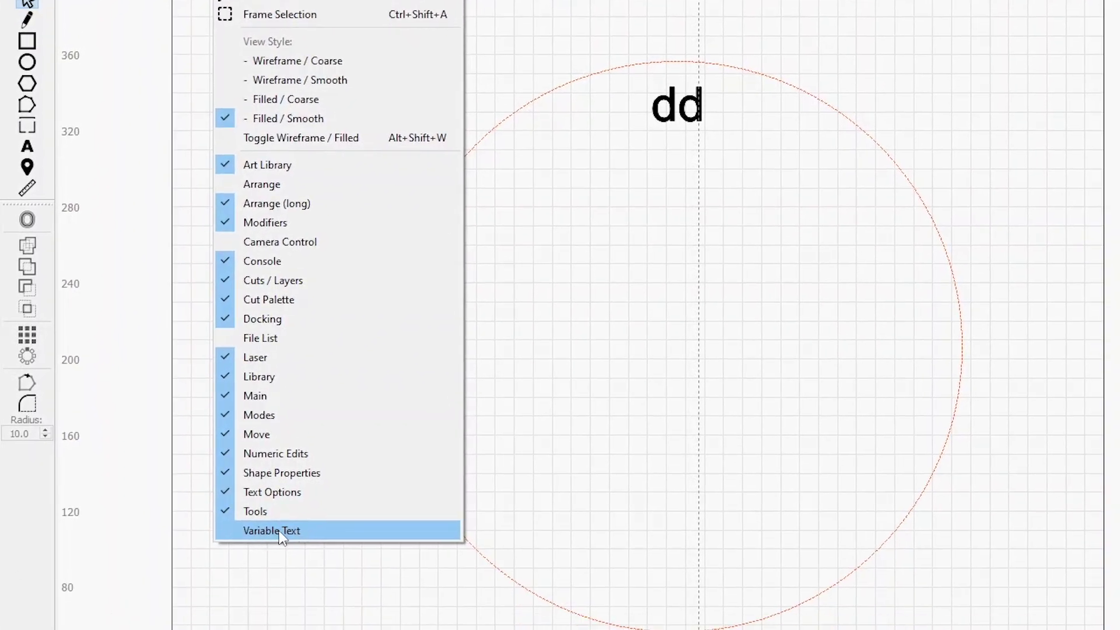
click(279, 532)
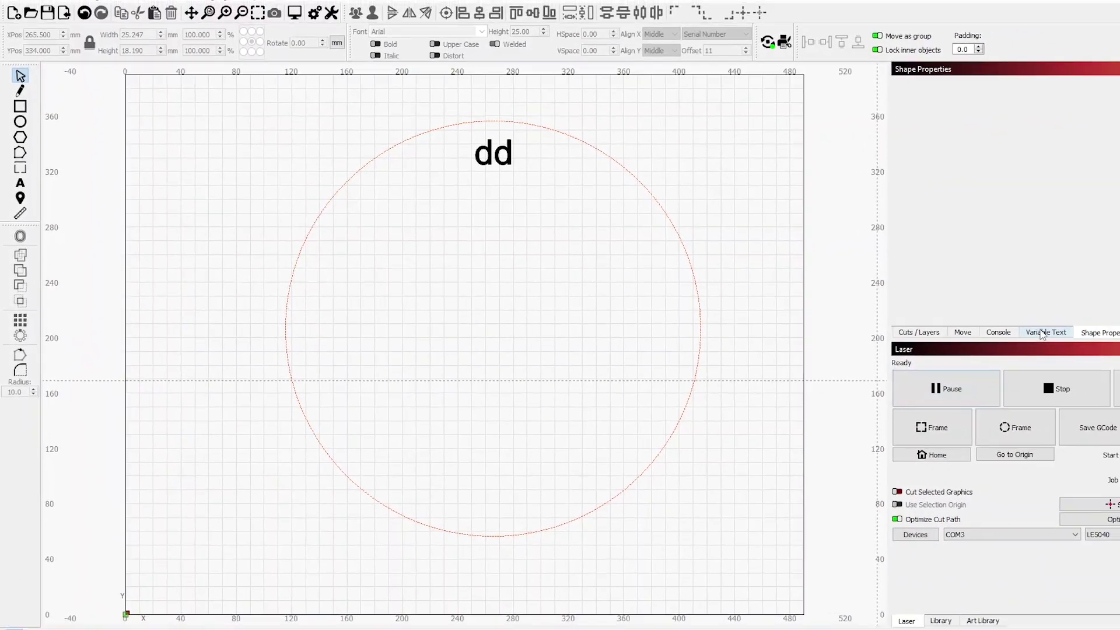
click(1042, 333)
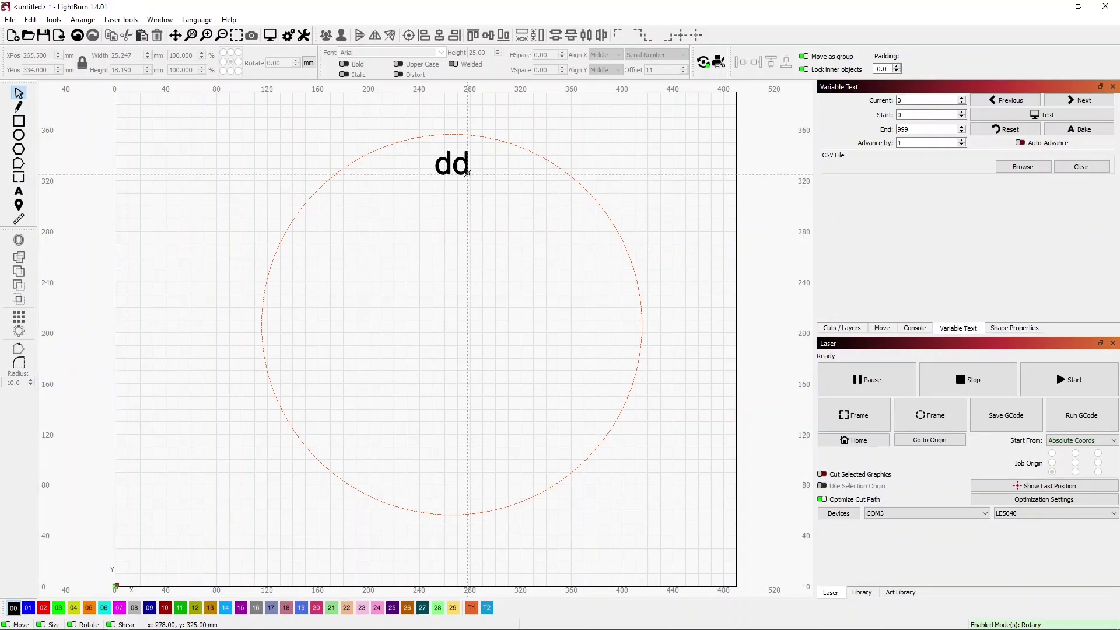
- Set the dd serial-number counter End value to 0
click(466, 171)
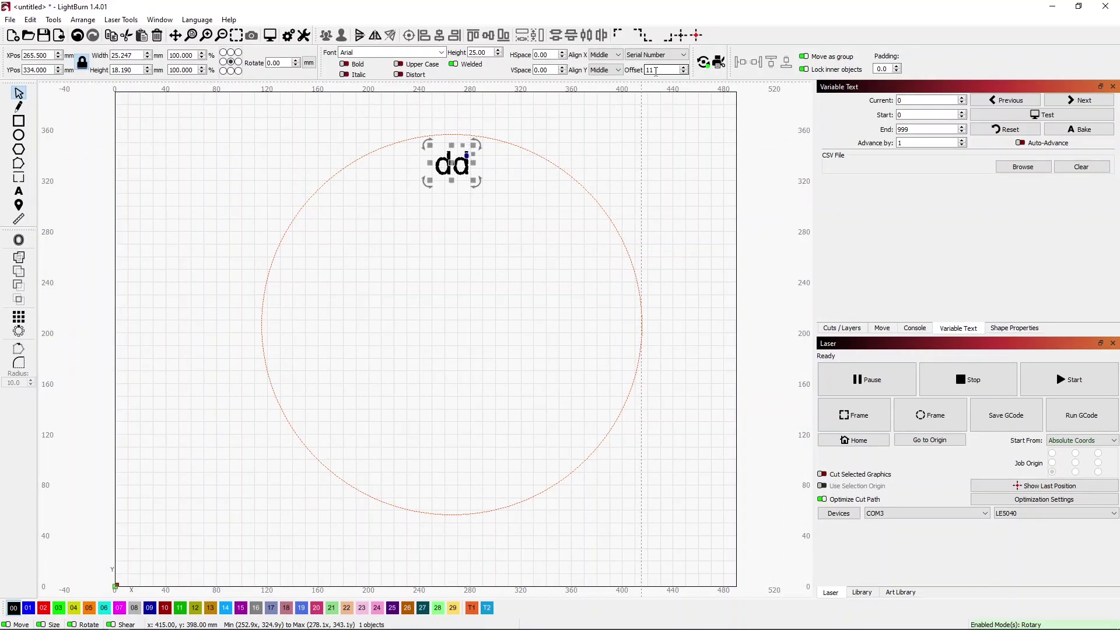
text(0)
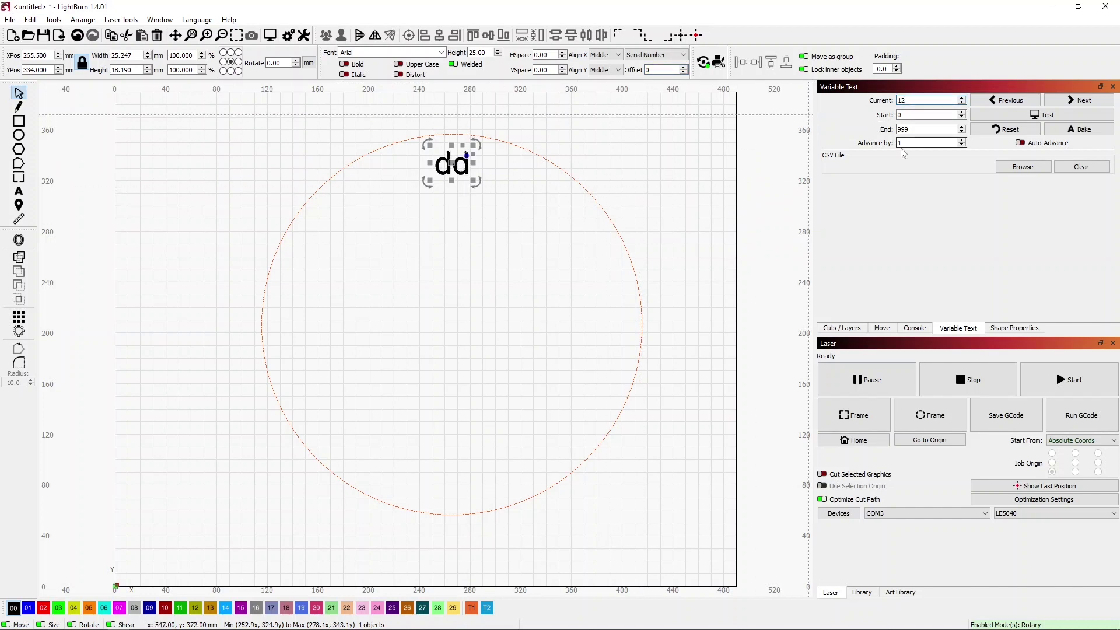
double_click(901, 129)
text(0)
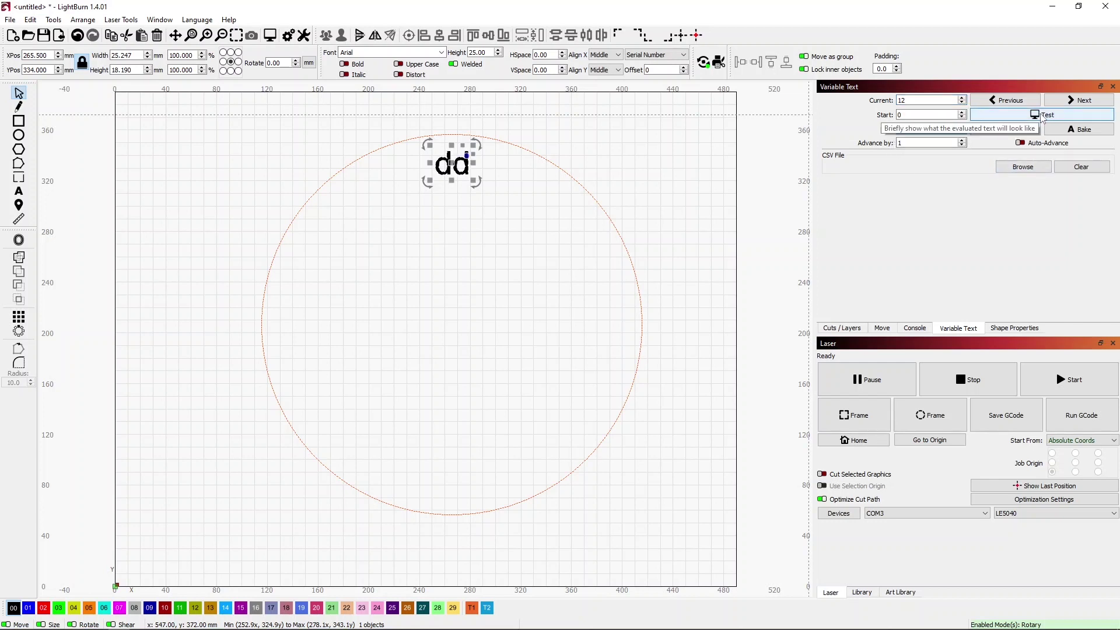
- Test that the dd text evaluates to 12 and check it in the job preview
click(1042, 116)
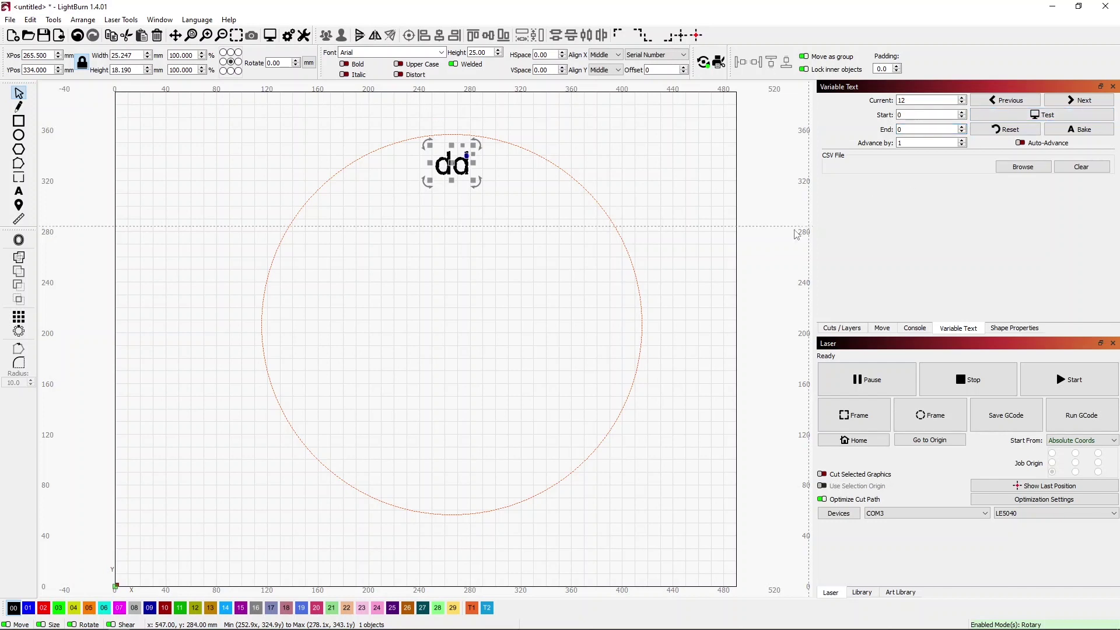
click(794, 208)
click(1005, 119)
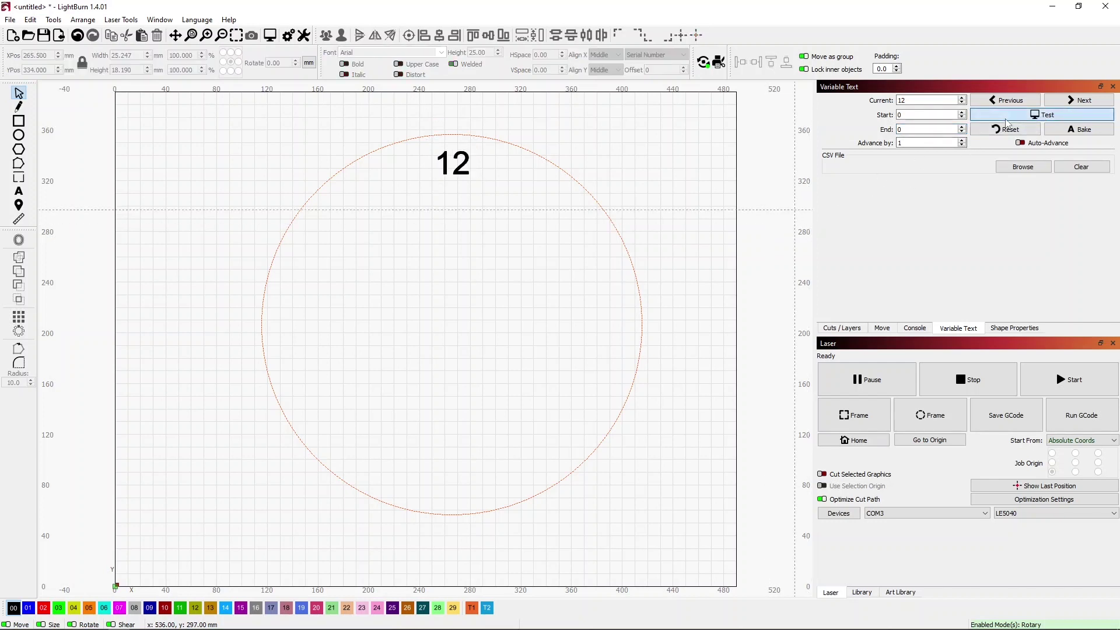
click(1005, 119)
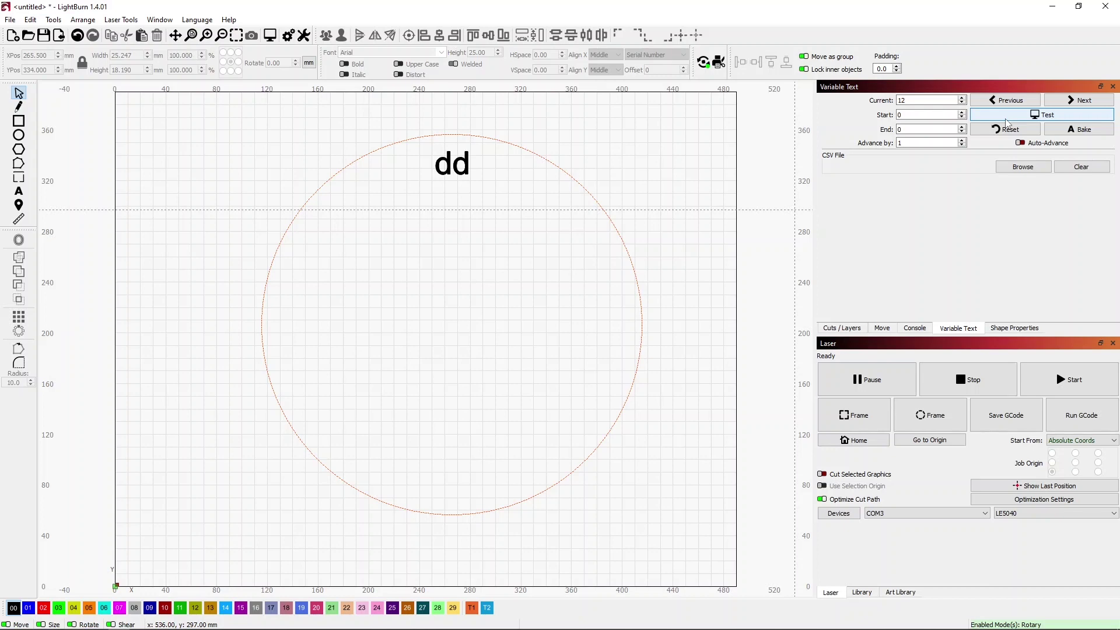
key(alt+p)
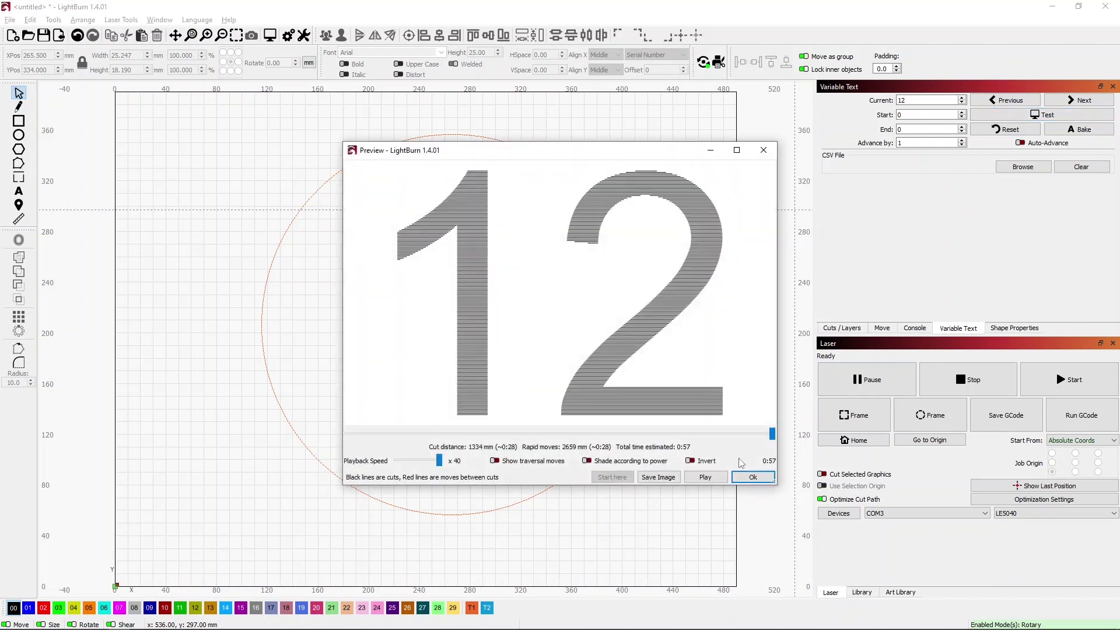
click(737, 477)
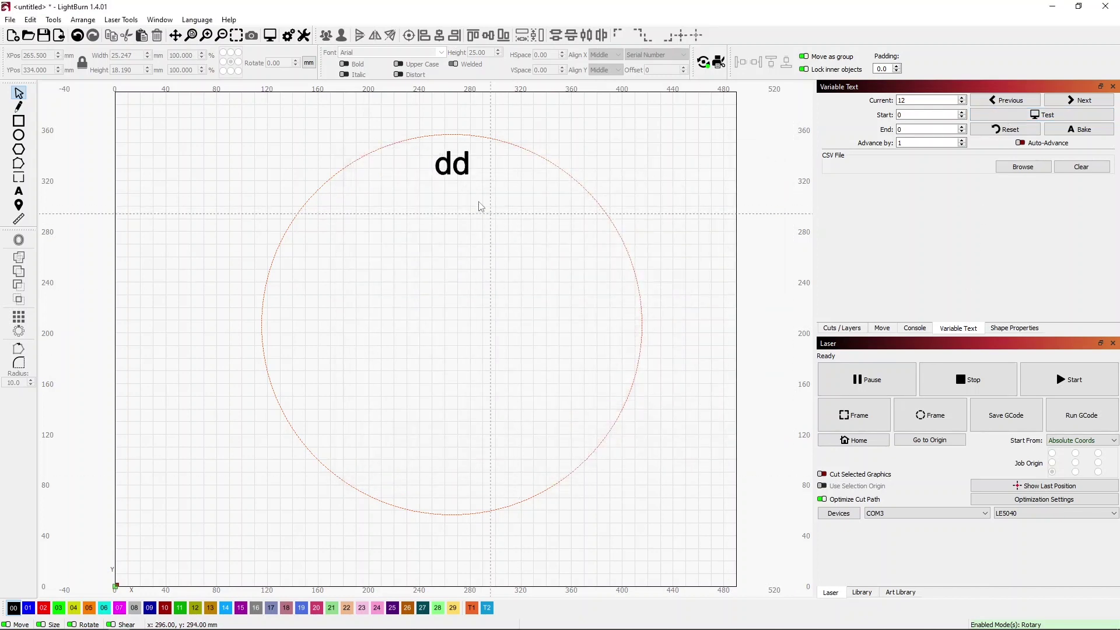
click(465, 169)
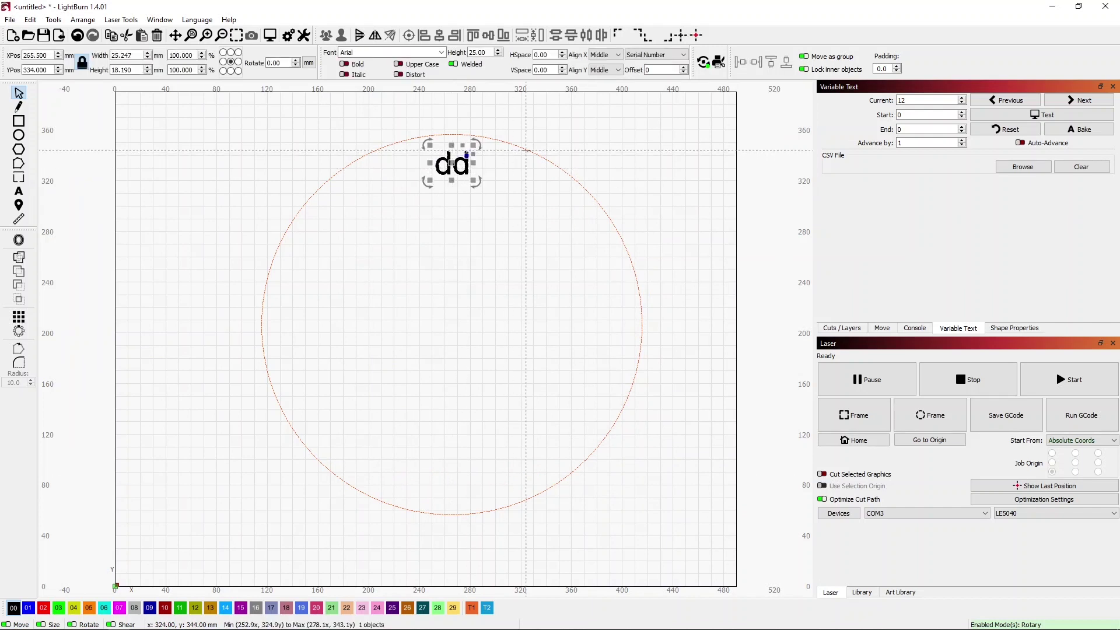
- Circular-array the dd text around the circle into 12 auto-incrementing copies
shift+click(527, 150)
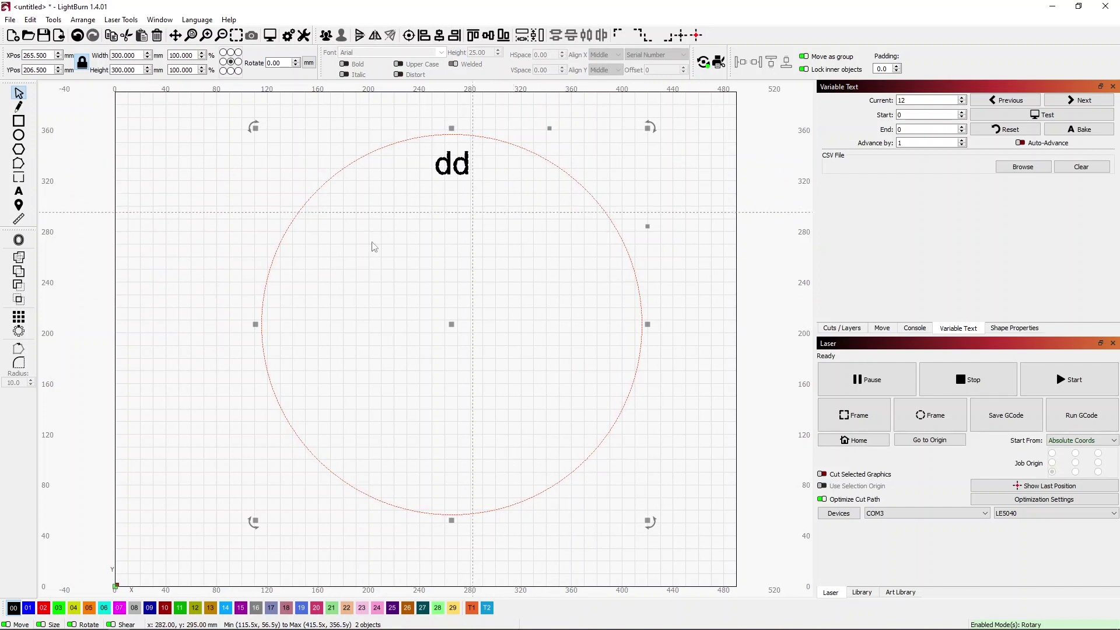
click(19, 331)
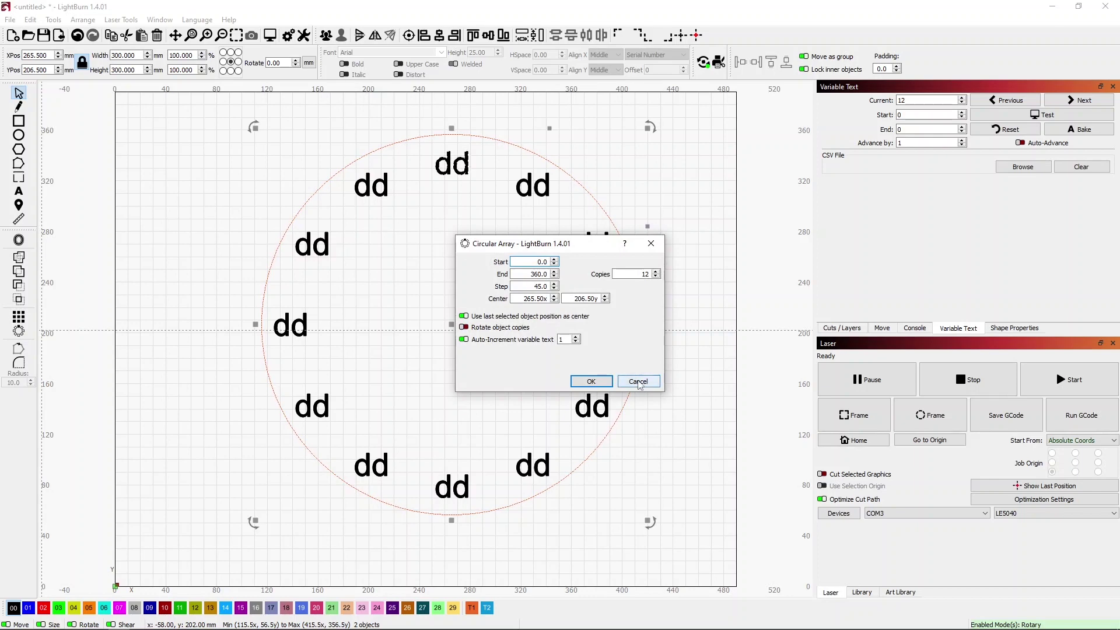
click(638, 381)
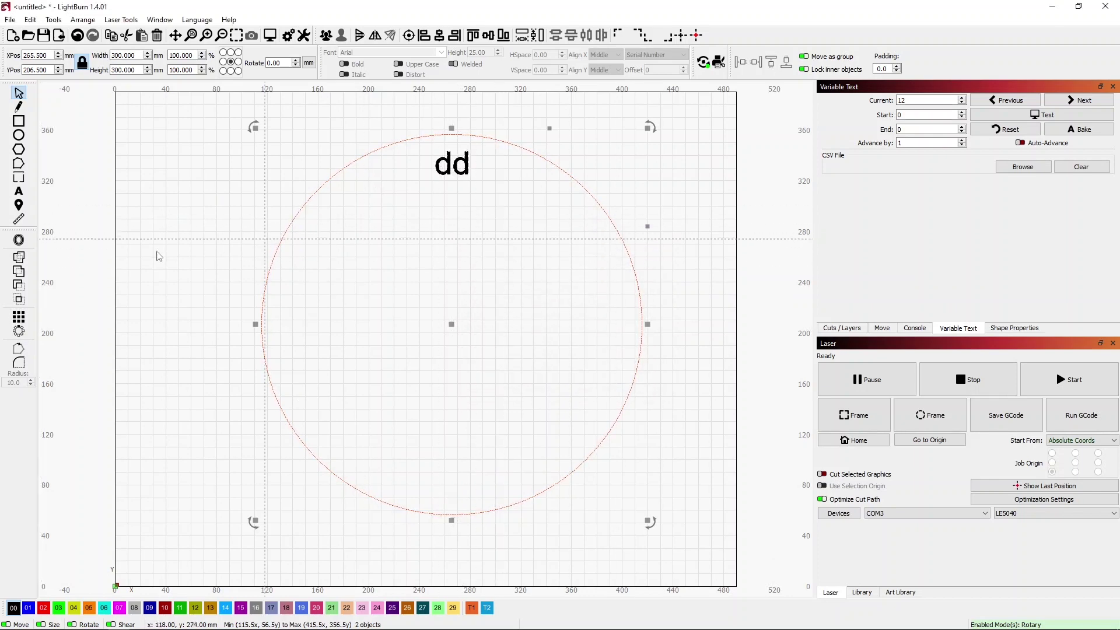
click(19, 331)
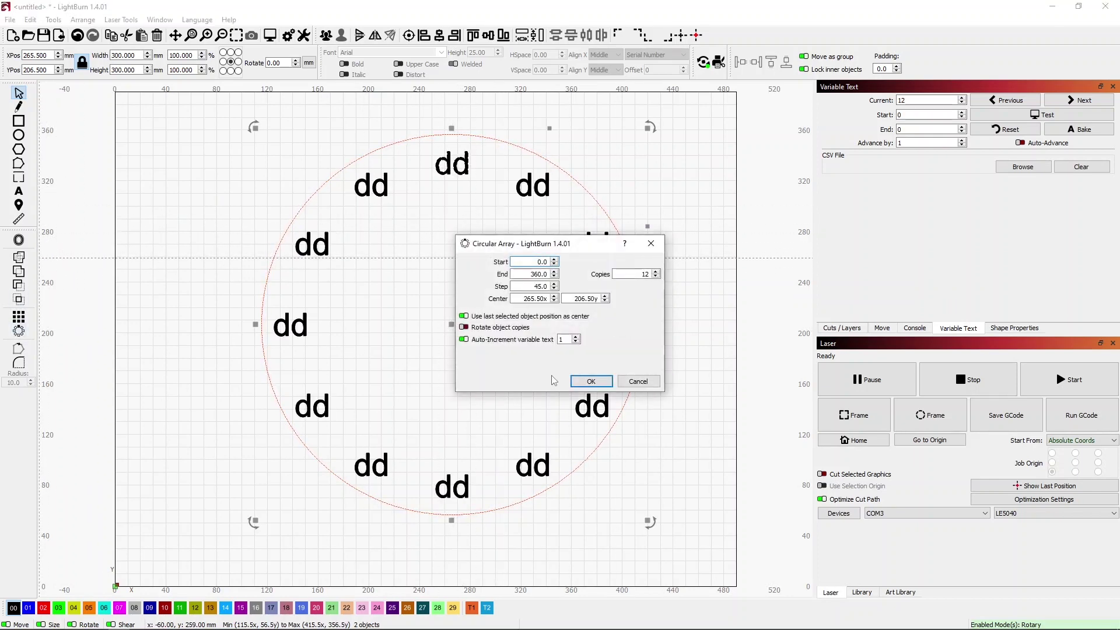
click(590, 381)
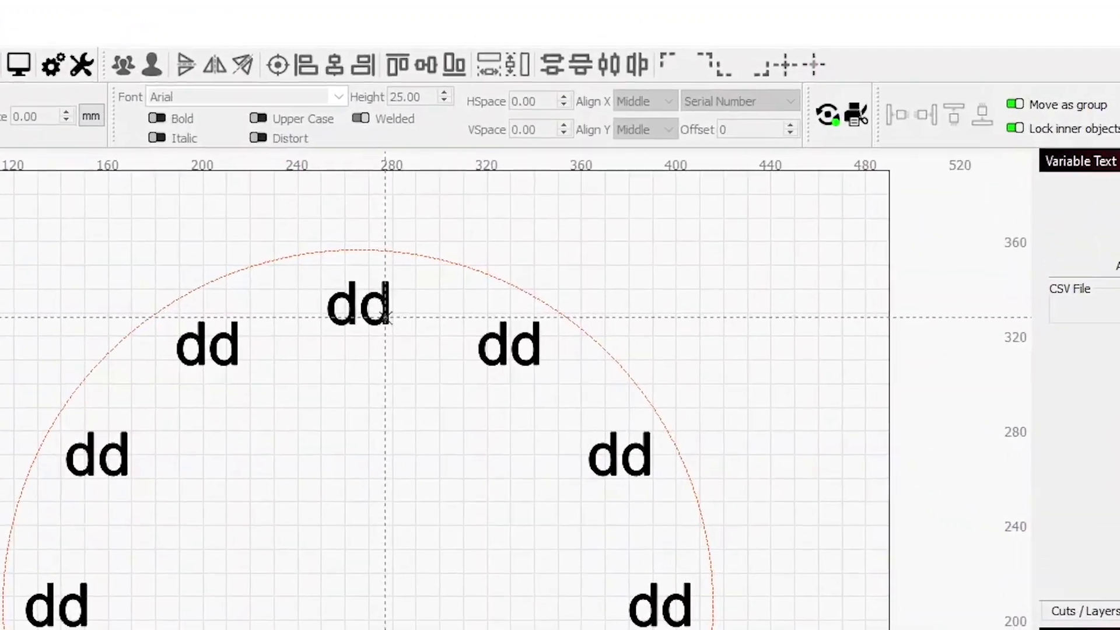
click(386, 318)
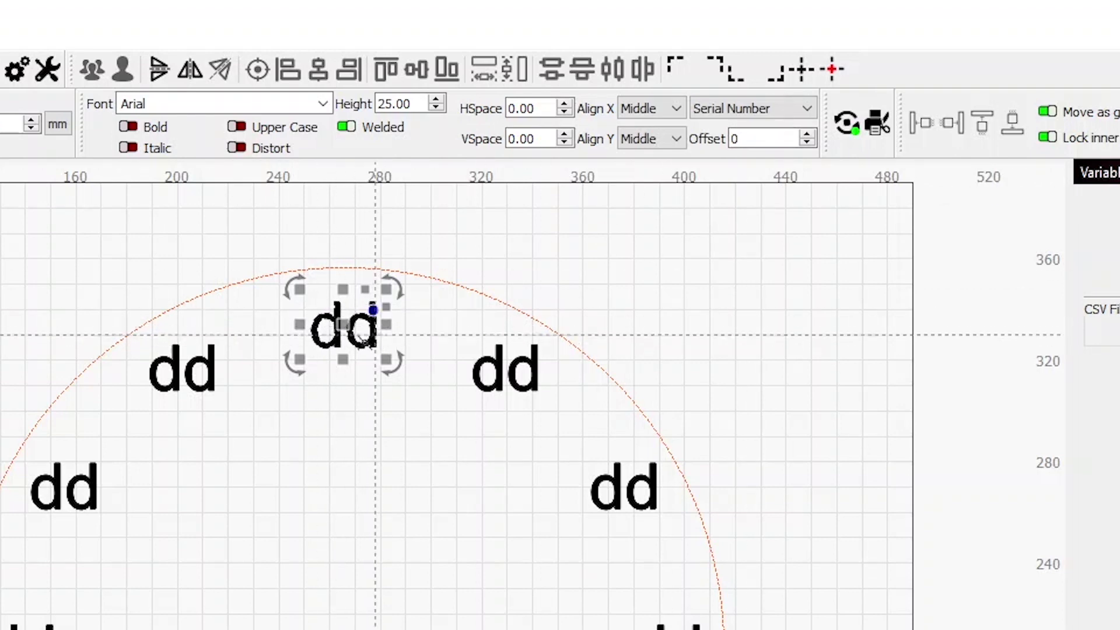
click(493, 360)
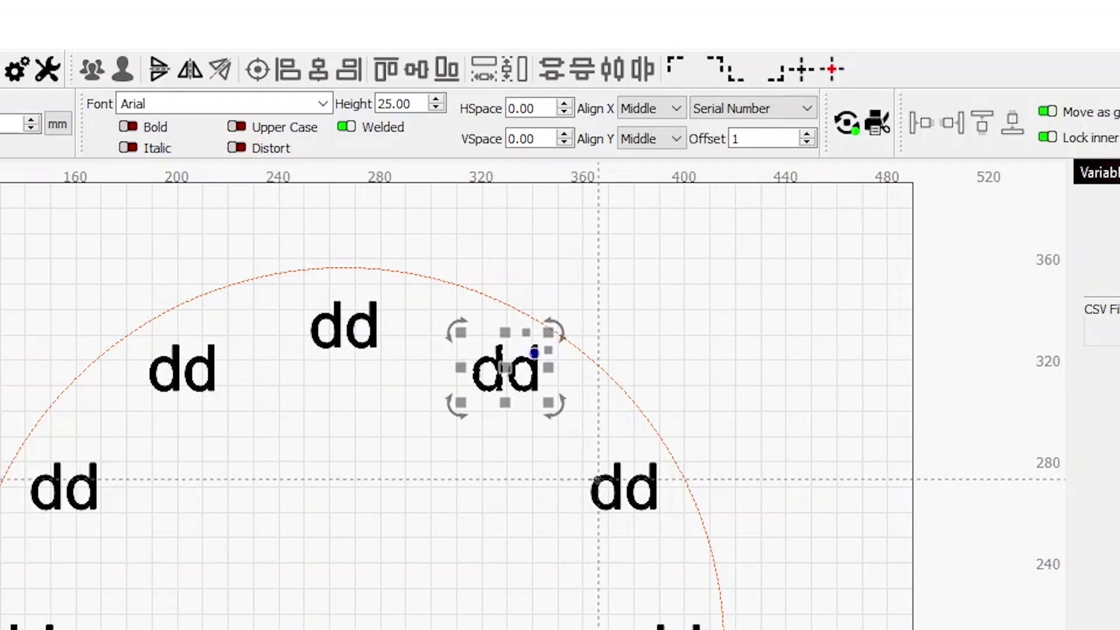
click(576, 486)
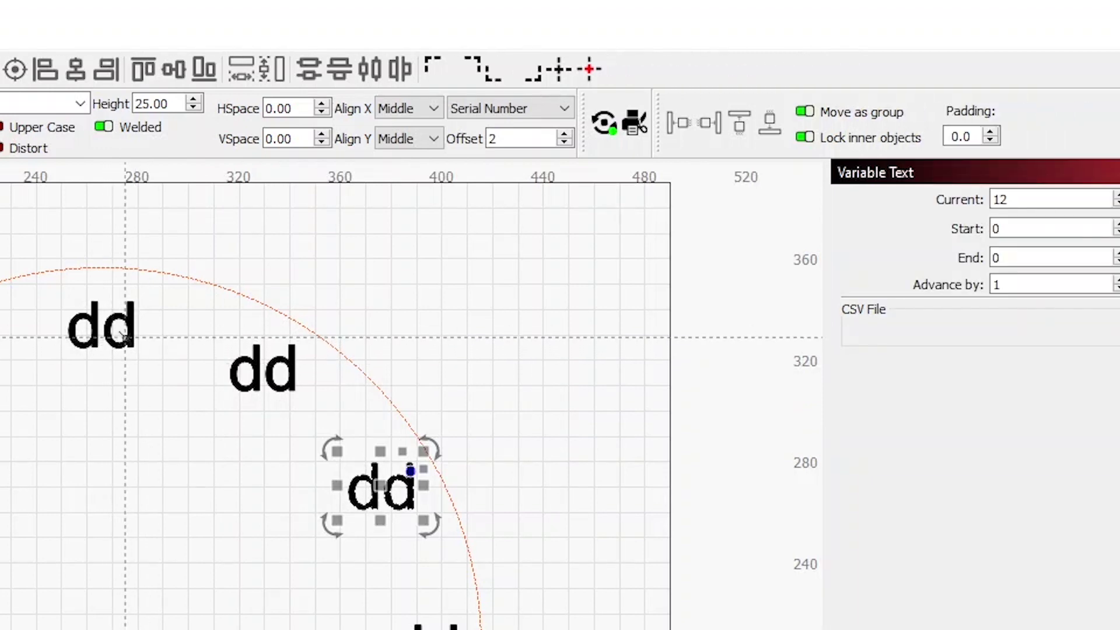
key(Escape)
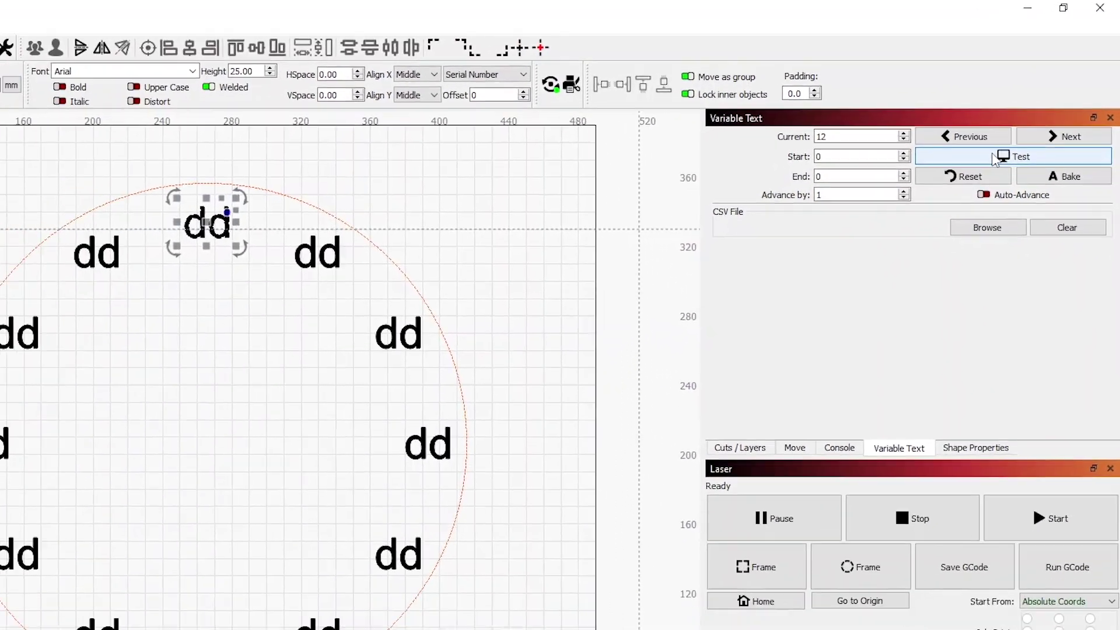
click(995, 158)
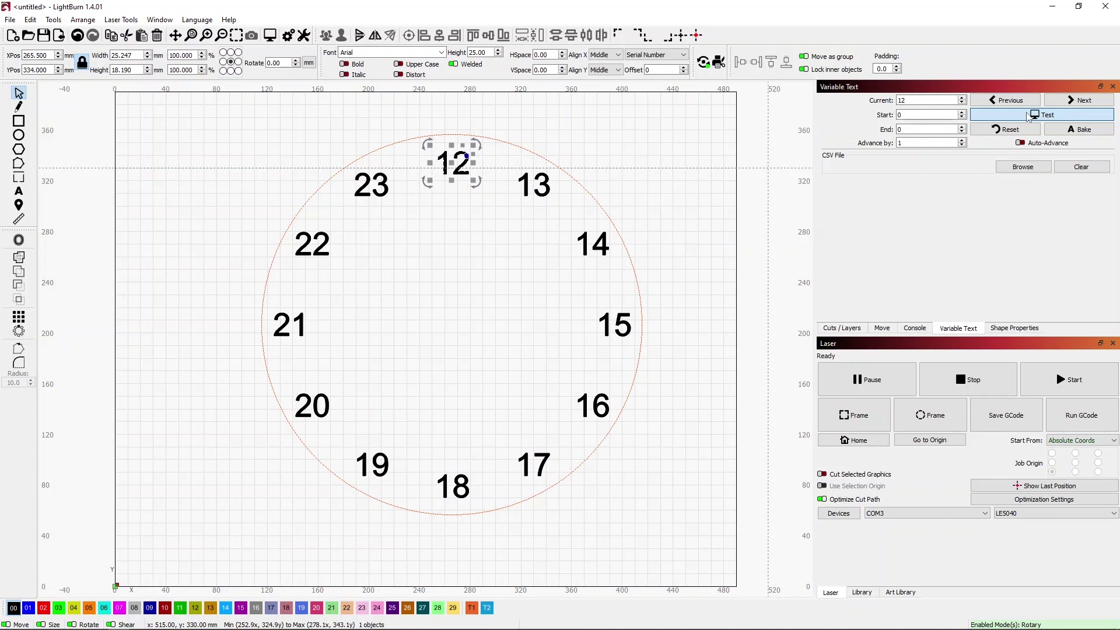
click(1027, 116)
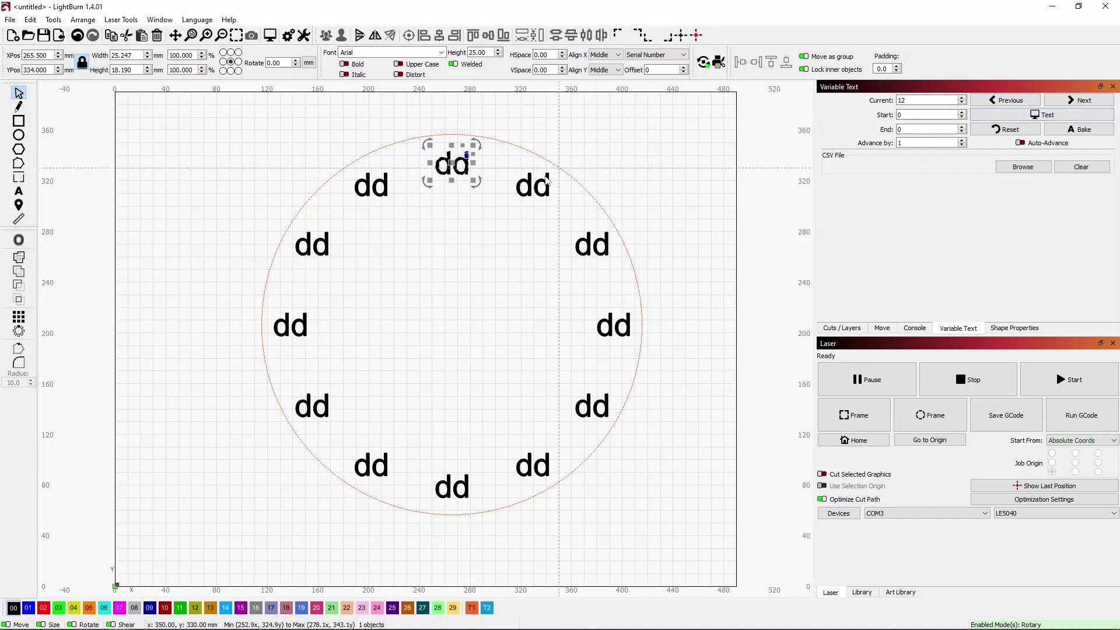
key(ctrl+z)
key(ctrl+z)
key(ctrl+z)
key(ctrl+z)
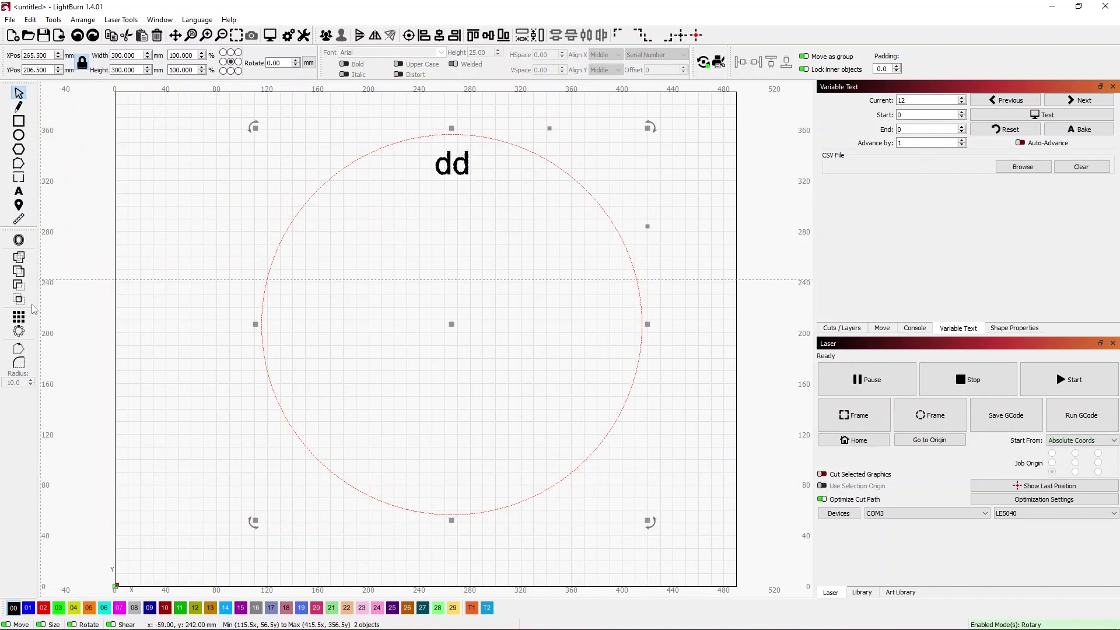
- Circular-array the dd text with a 30° end angle and 1 copy
click(19, 330)
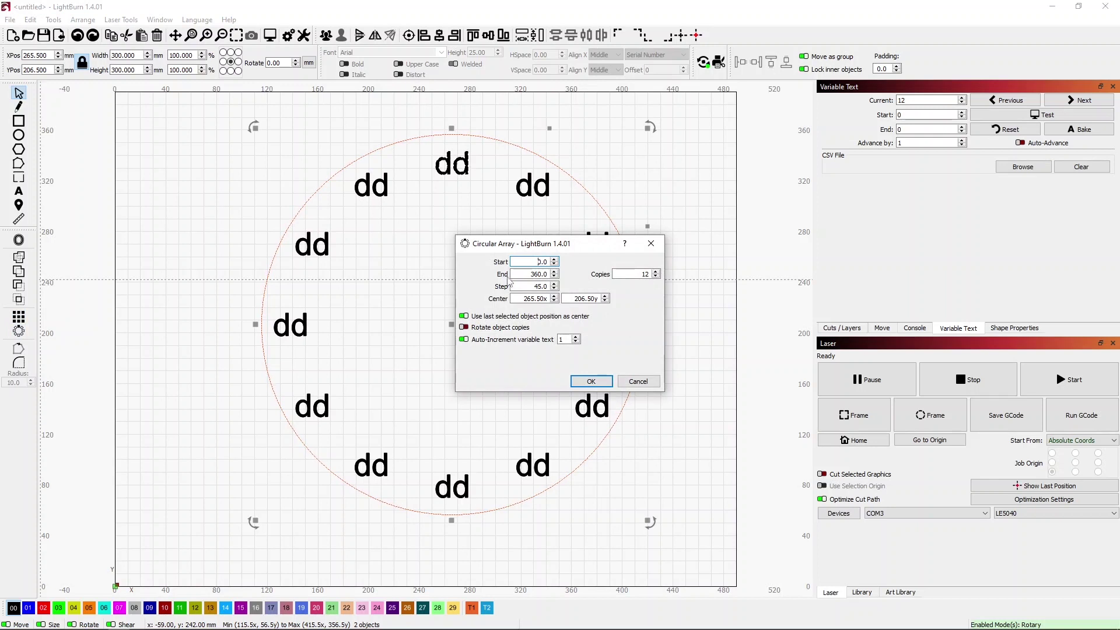
key(Tab)
text(30)
click(631, 274)
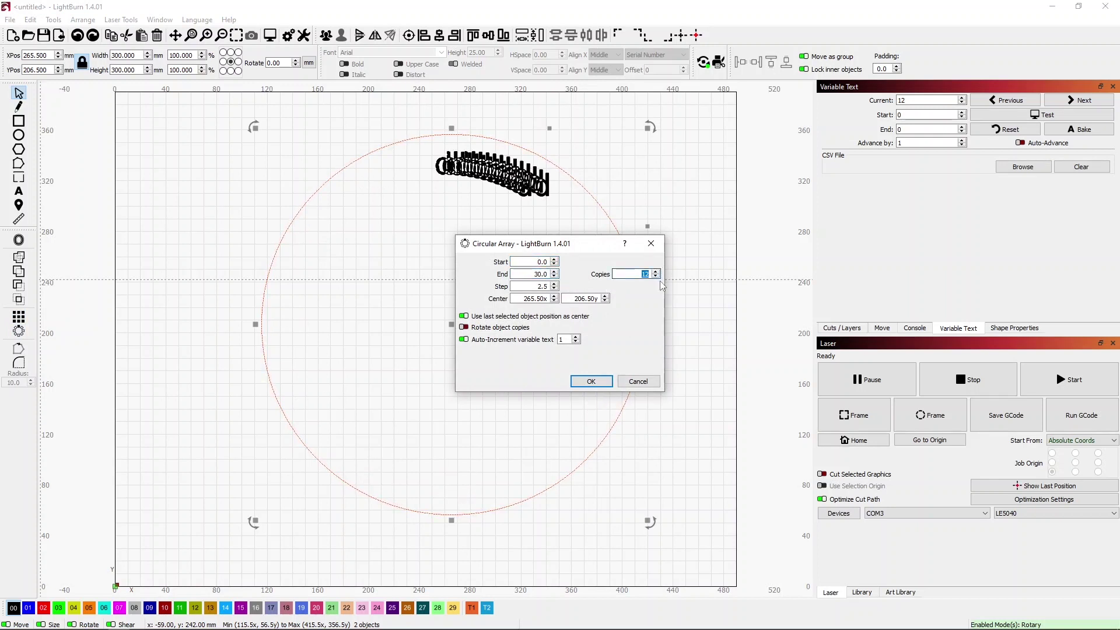
text(1)
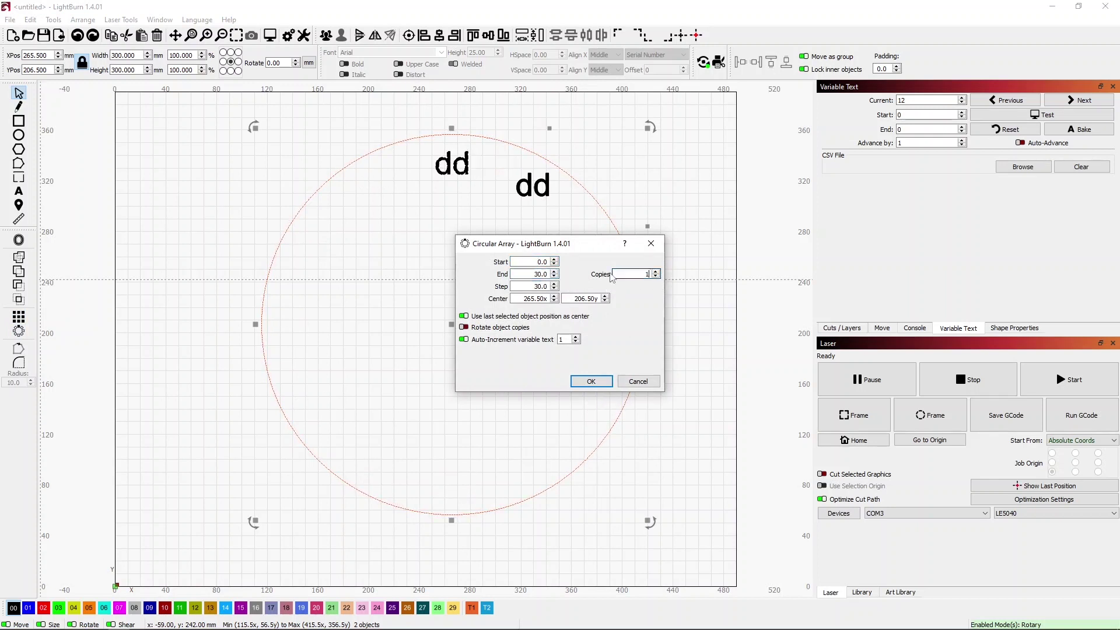
click(590, 380)
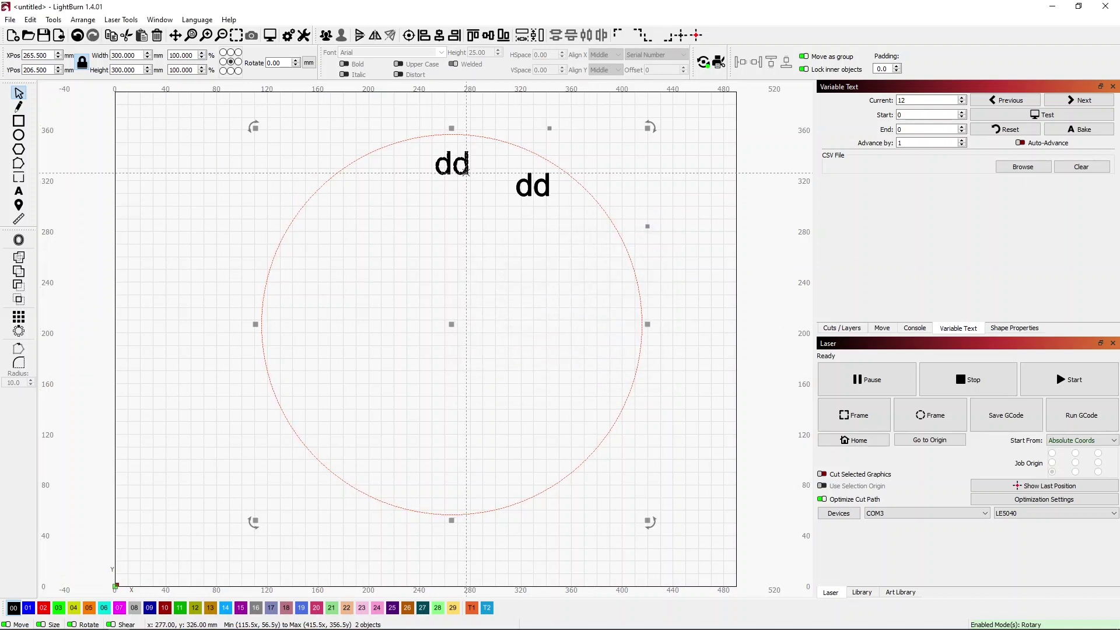
- Delete the left dd copy, keeping the upper-right copy 30° from the top selected
key(Delete)
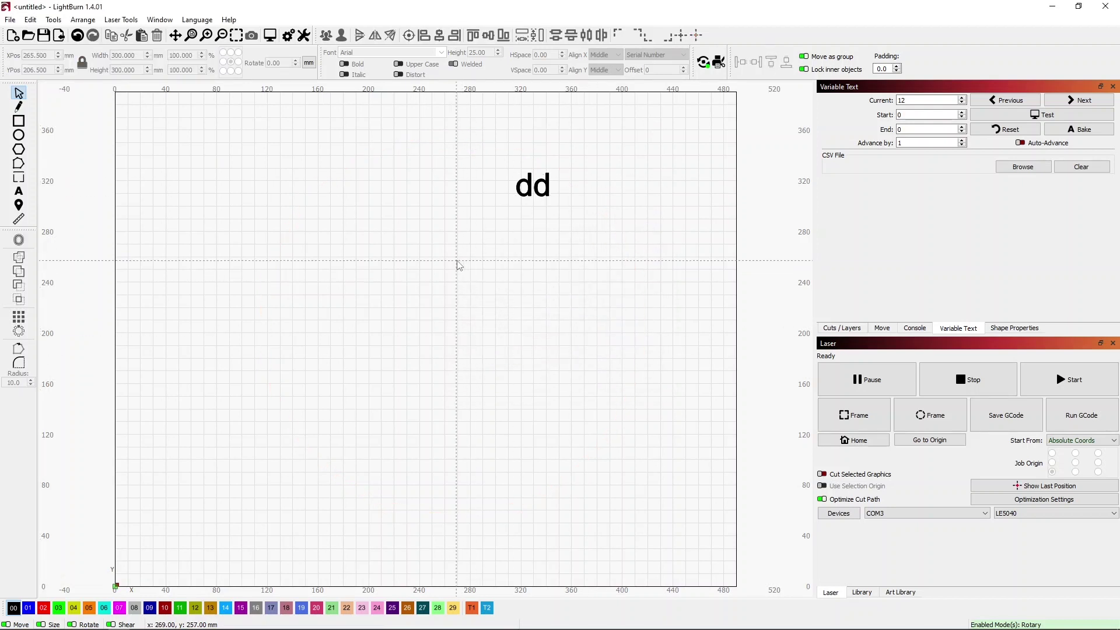
key(ctrl+z)
click(199, 205)
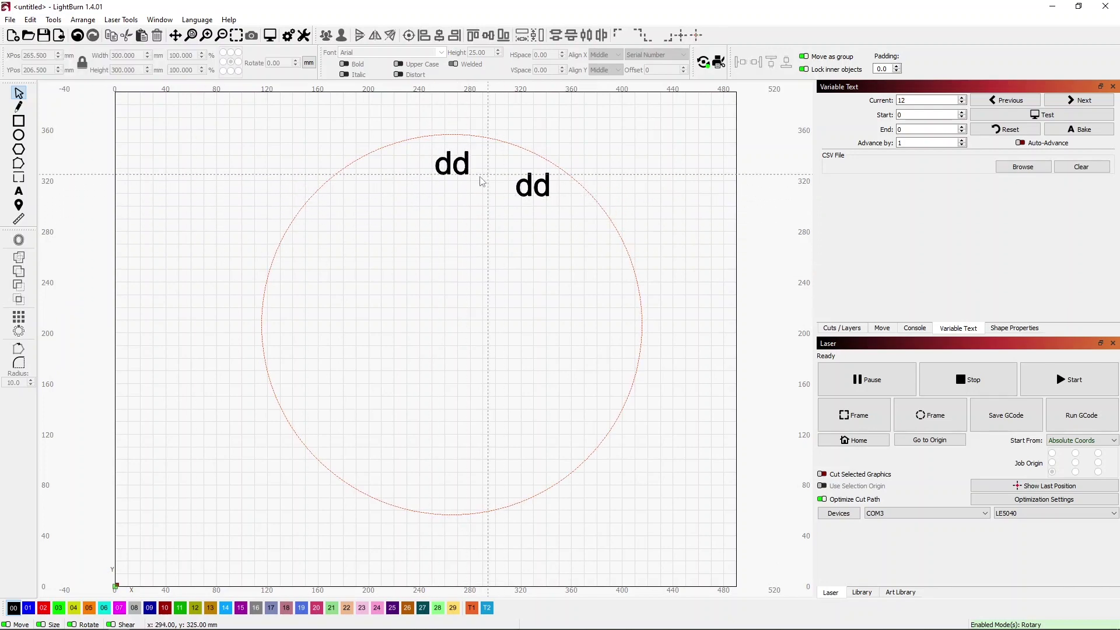
click(459, 165)
key(Delete)
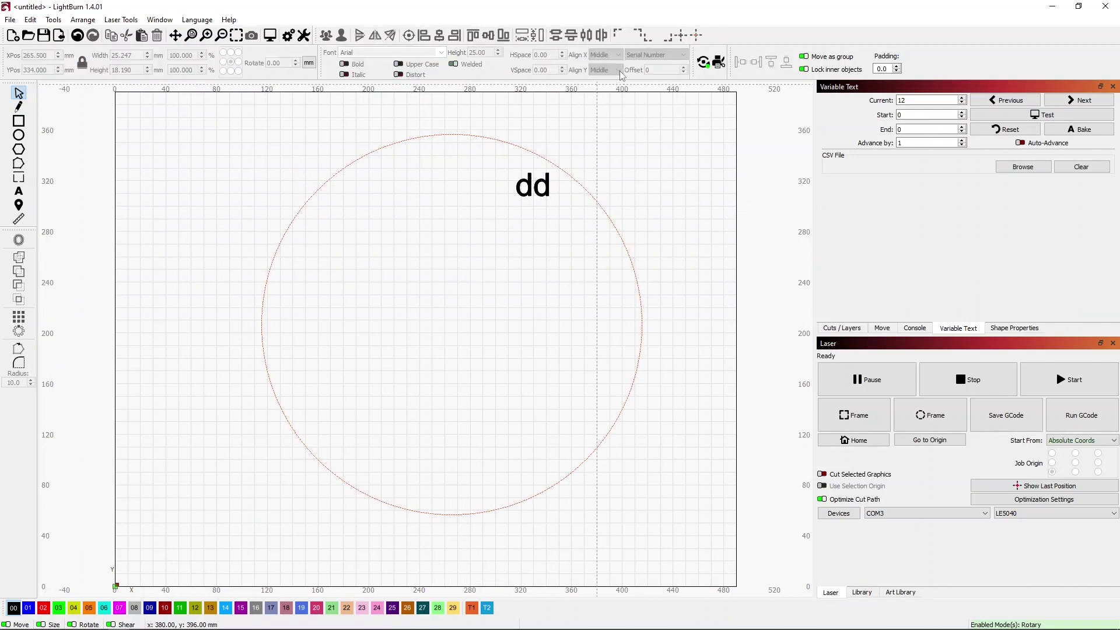
click(533, 185)
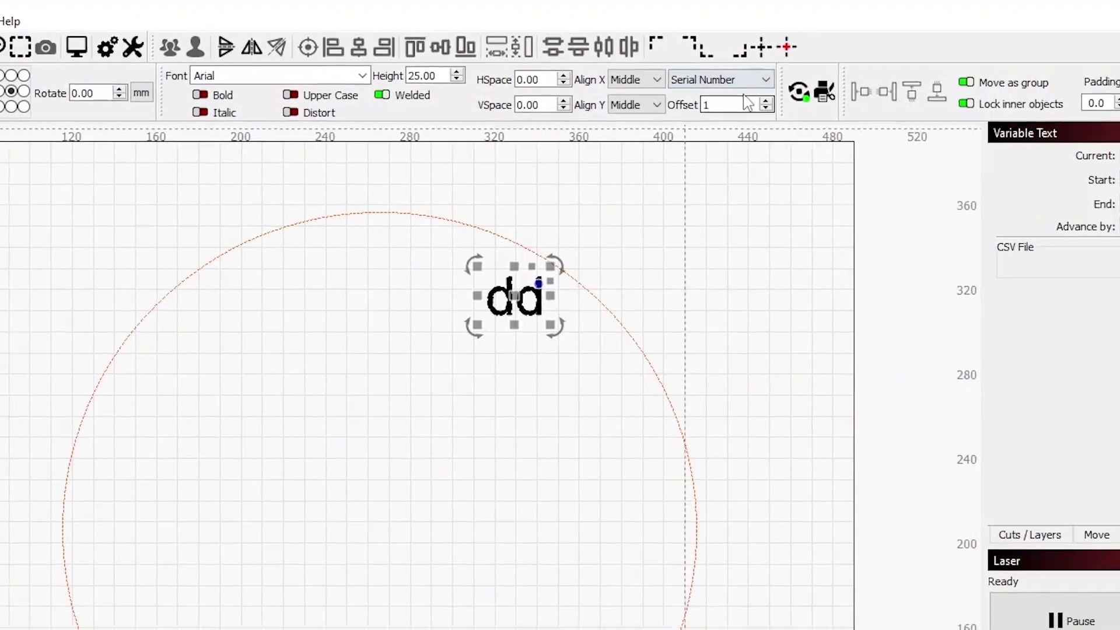
- Set the serial offset to 0 and array the dd text into 12 auto-incrementing copies around the circle
click(765, 108)
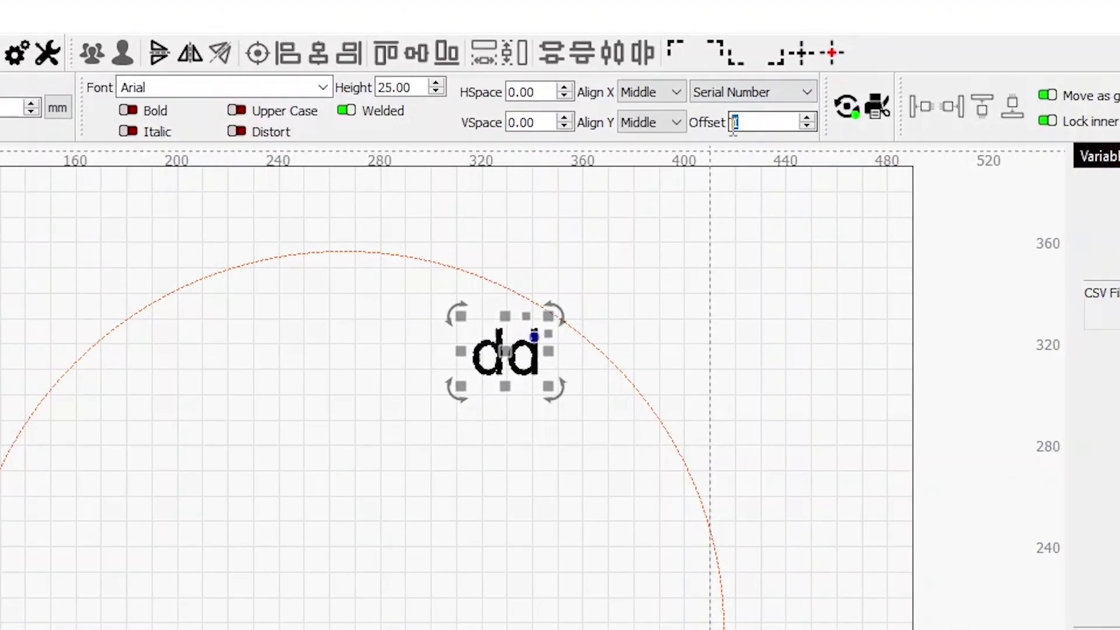
click(579, 460)
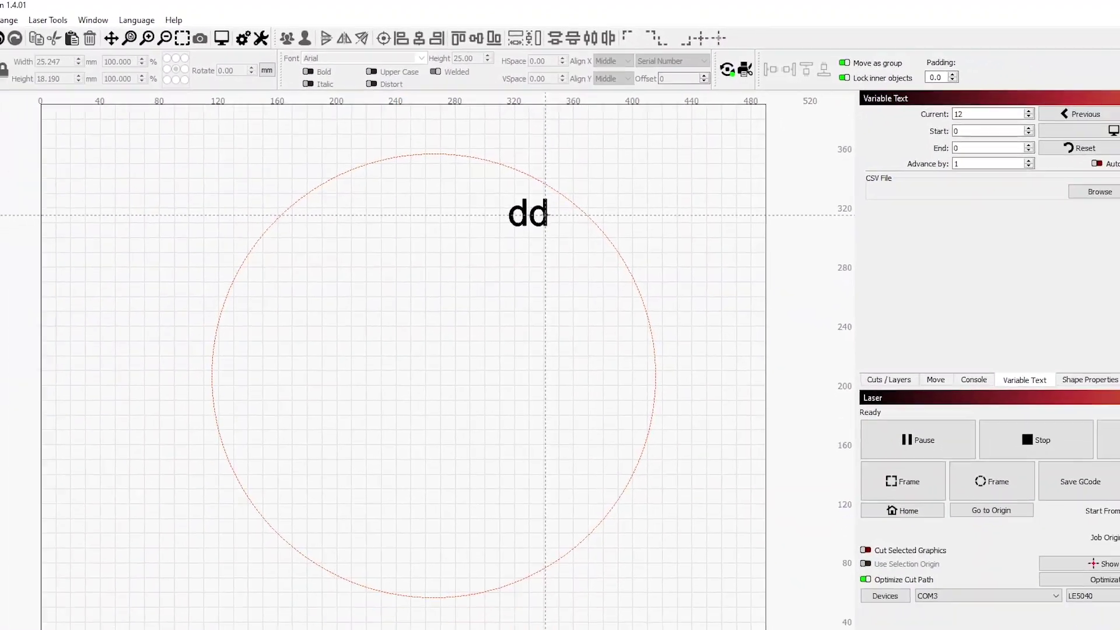
click(545, 215)
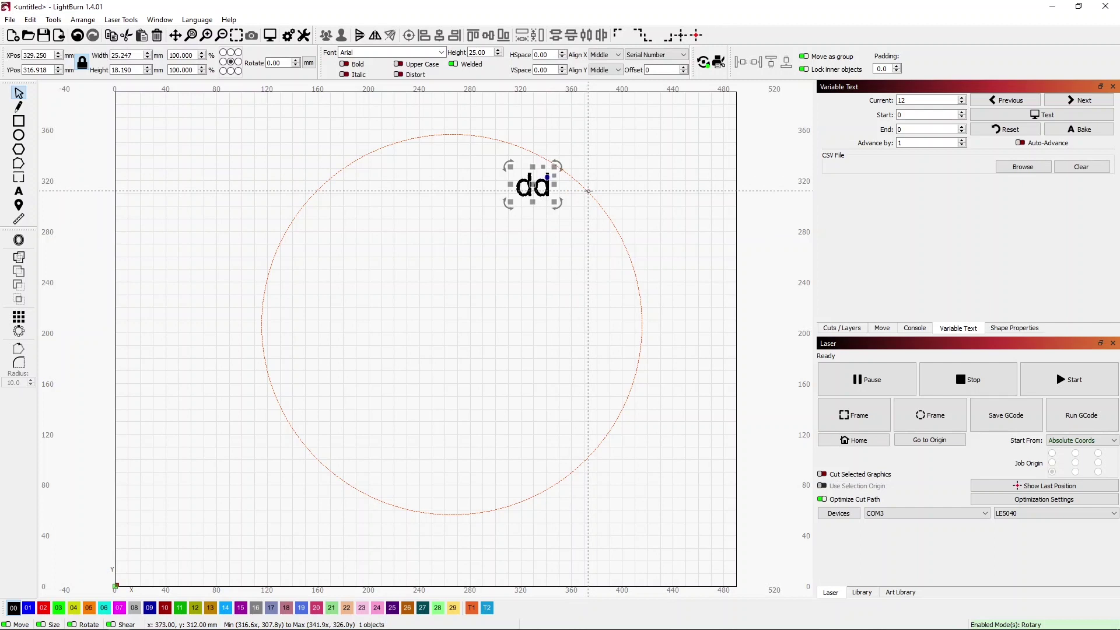
shift+click(587, 190)
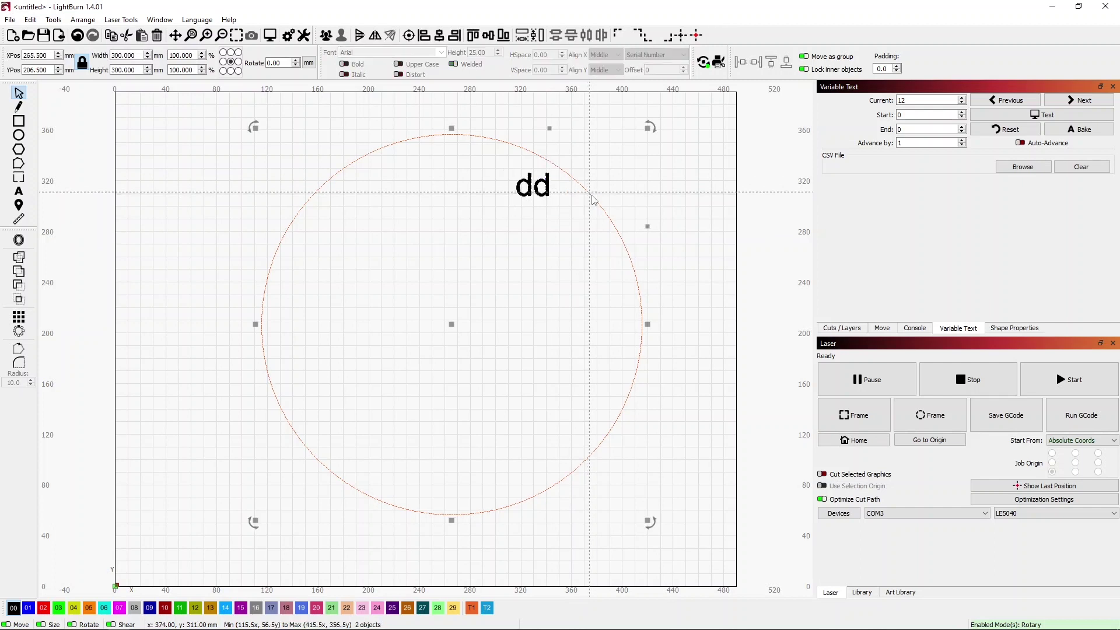
click(19, 331)
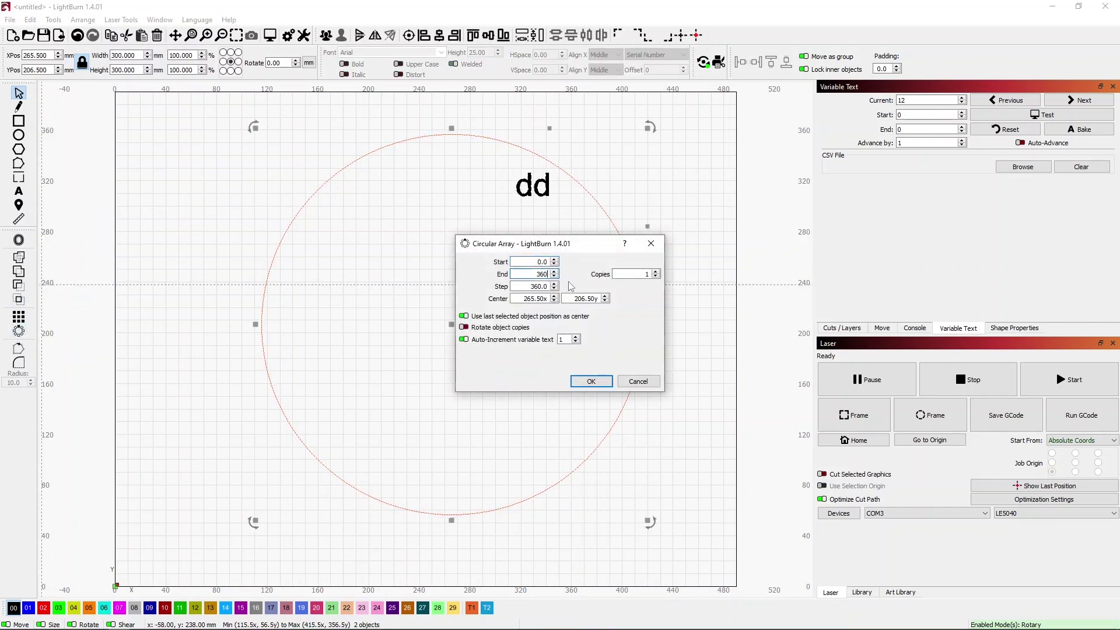
text(12)
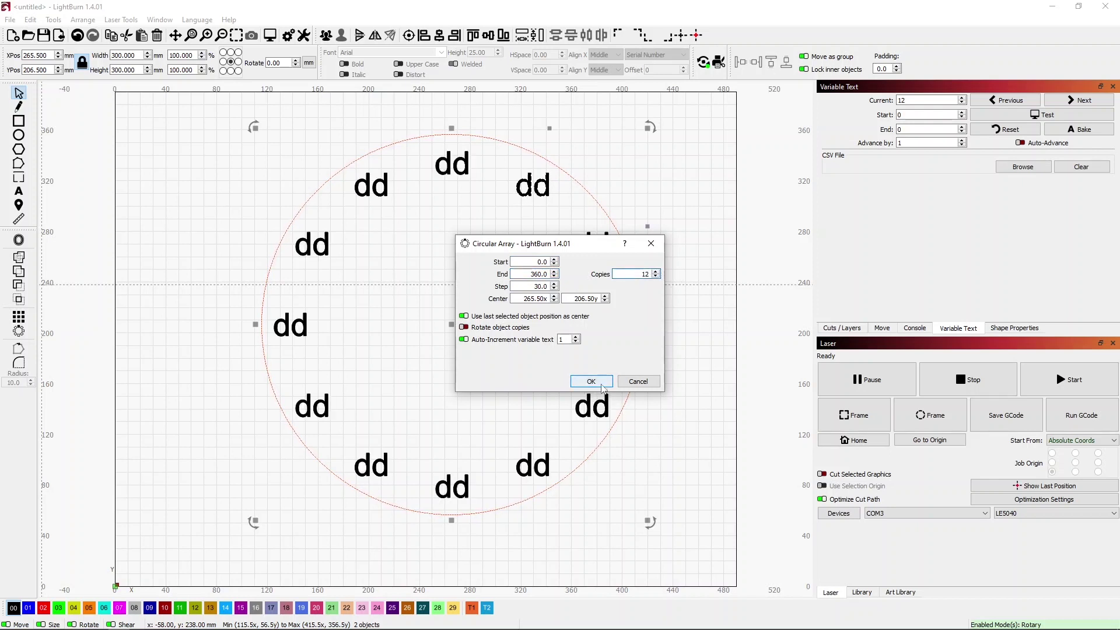
click(594, 382)
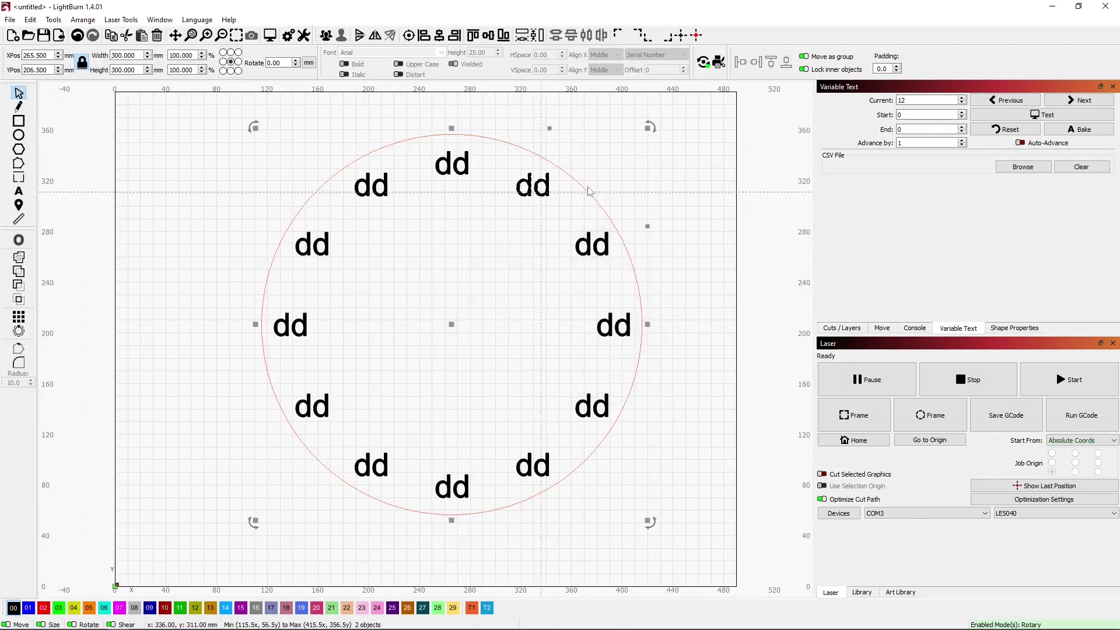
- Set the current serial number to 1 and preview the numbering around the ring
click(905, 100)
text(1)
click(1050, 116)
- Start a new project without saving and draw a large circle in the work area
click(12, 35)
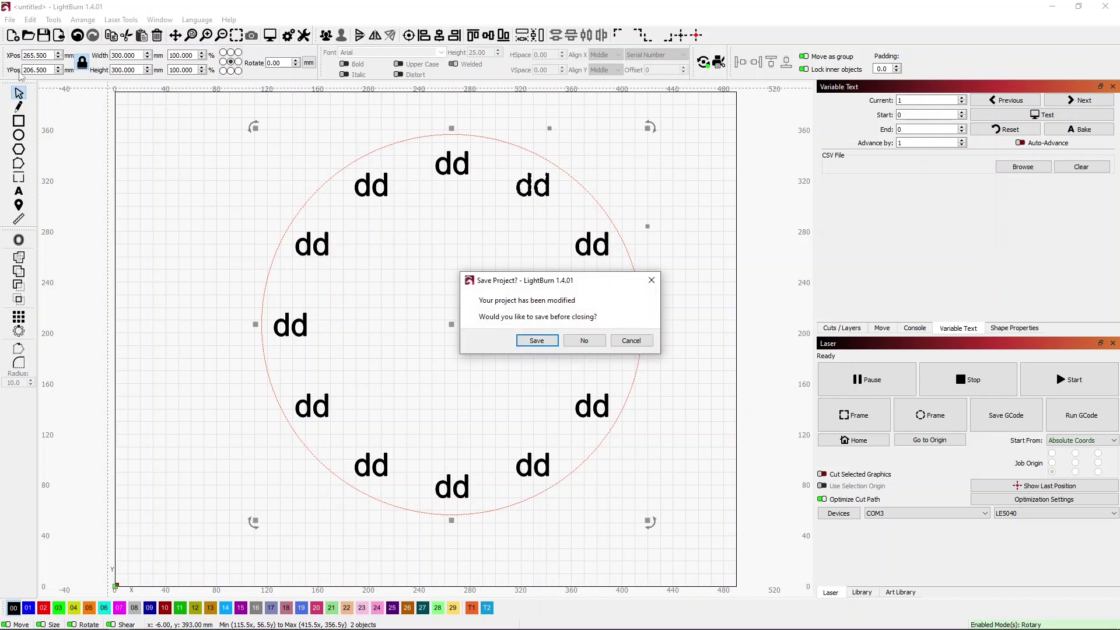
click(571, 344)
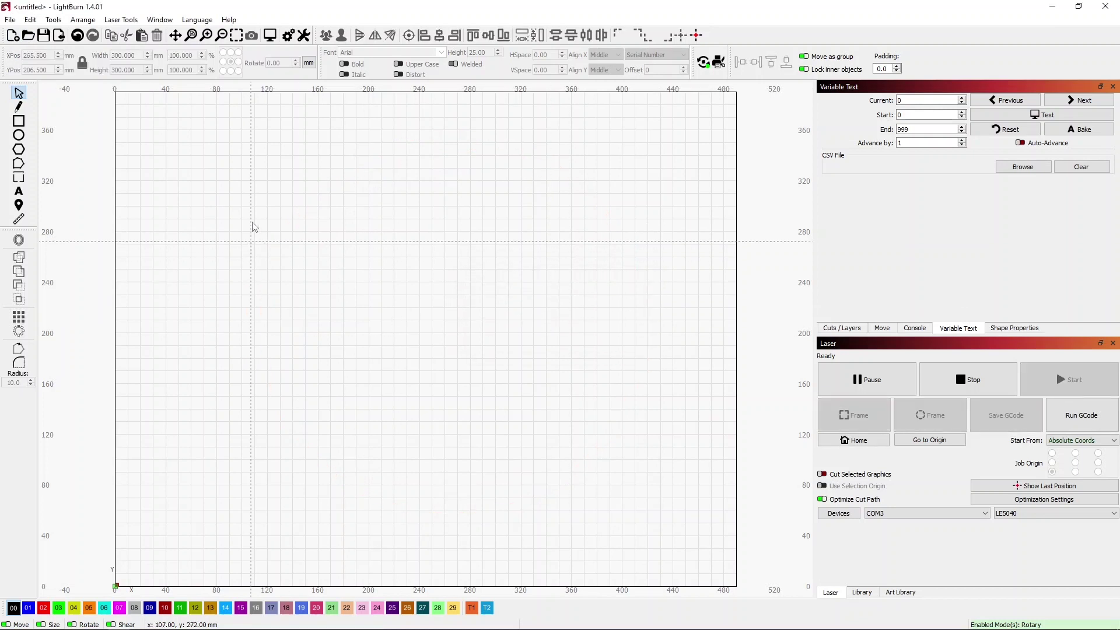
key(e)
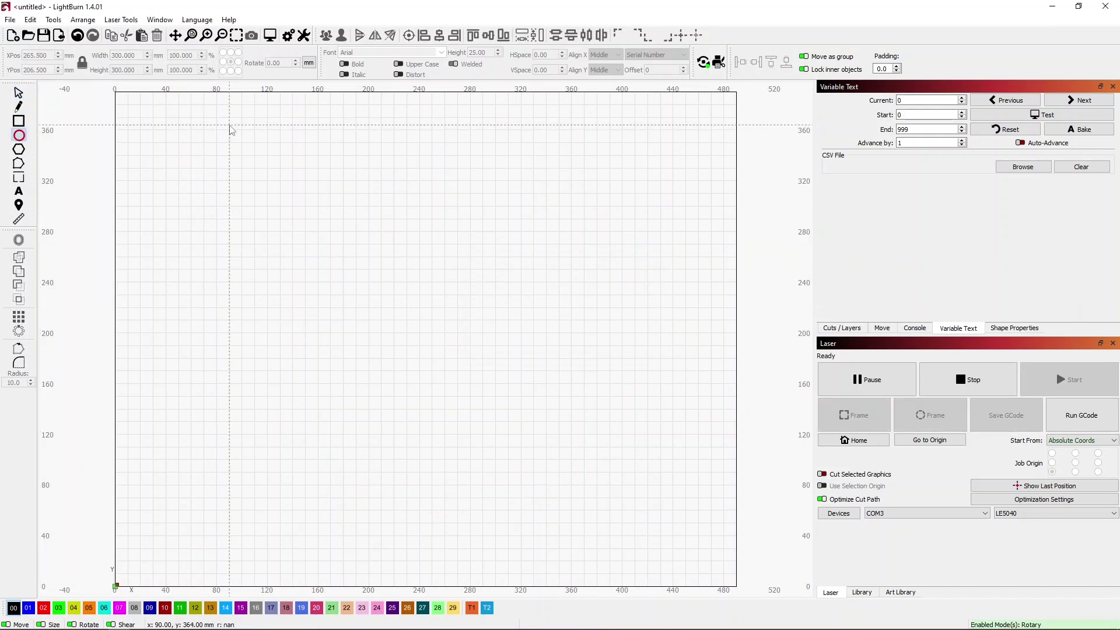
drag(228, 125, 635, 531)
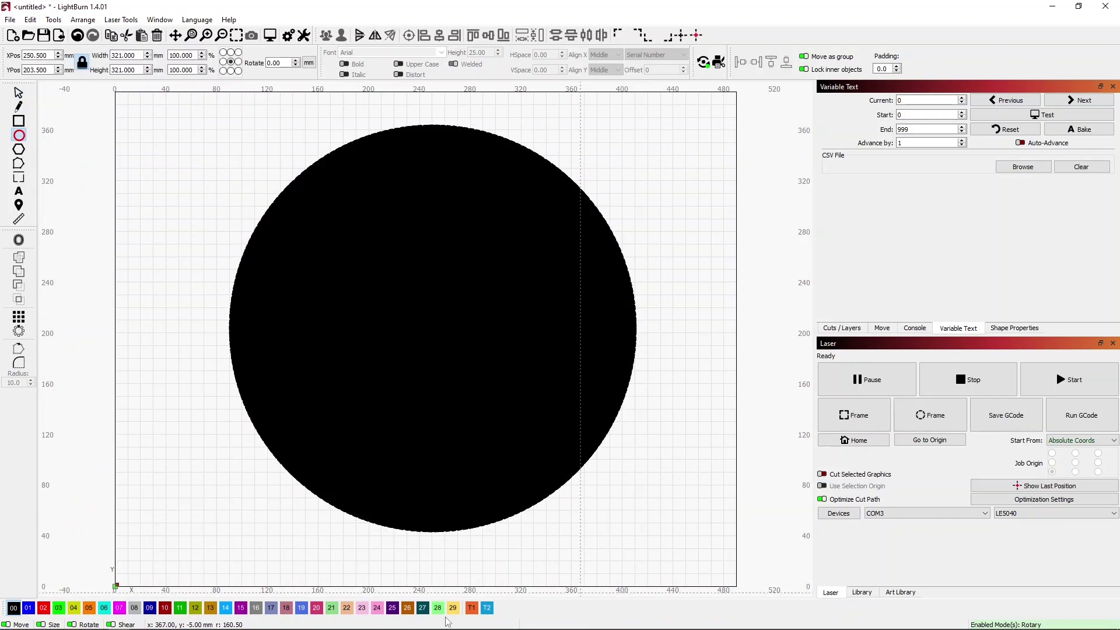
- Put the circle on layer T1 and set its width to 300 mm
click(473, 610)
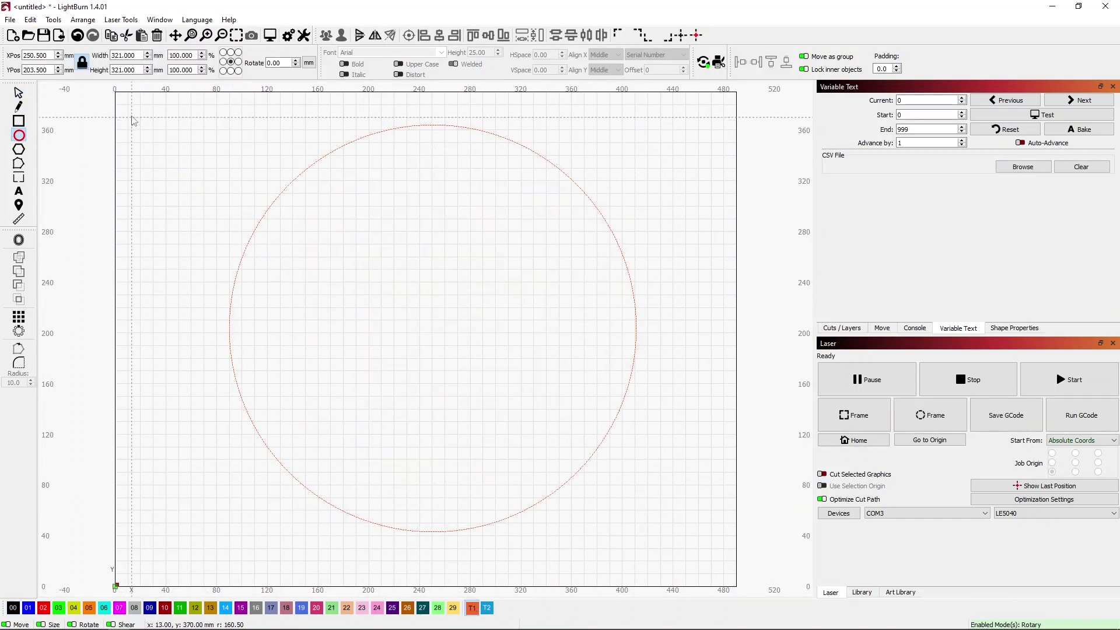
double_click(113, 55)
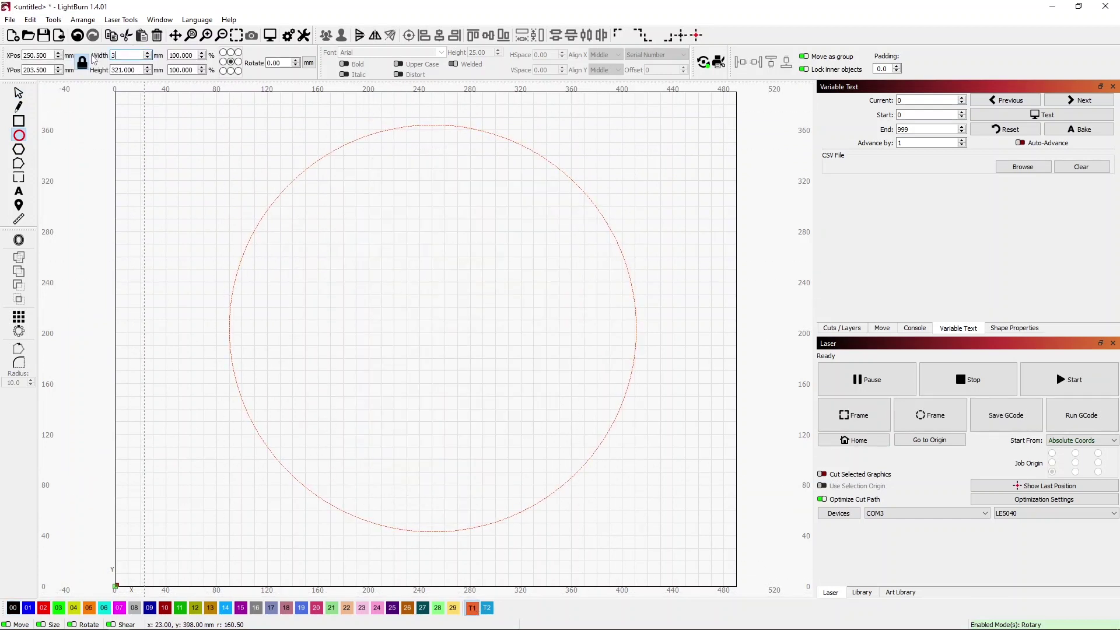
text(00)
key(Return)
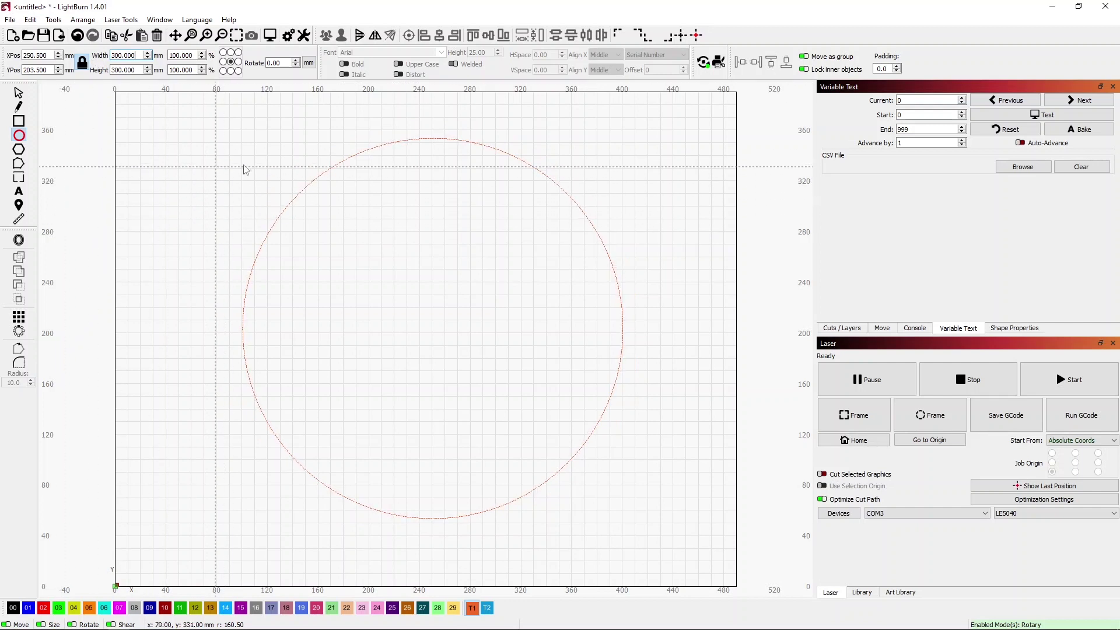
click(18, 93)
- Move the circle to layer 00 and back to T1, then clear the selection
click(19, 193)
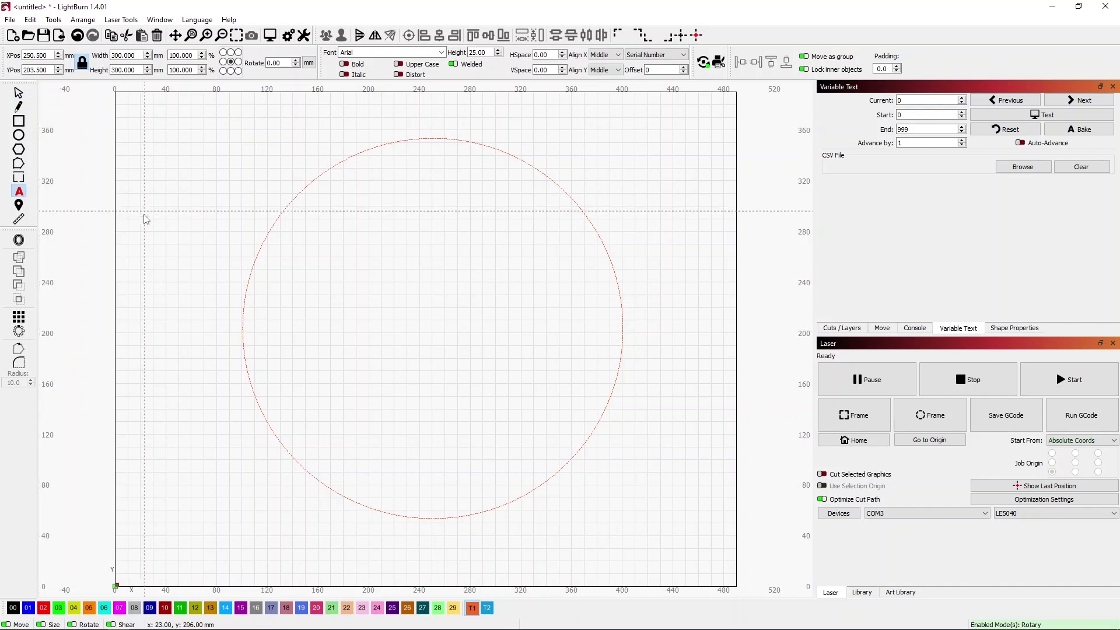
click(13, 609)
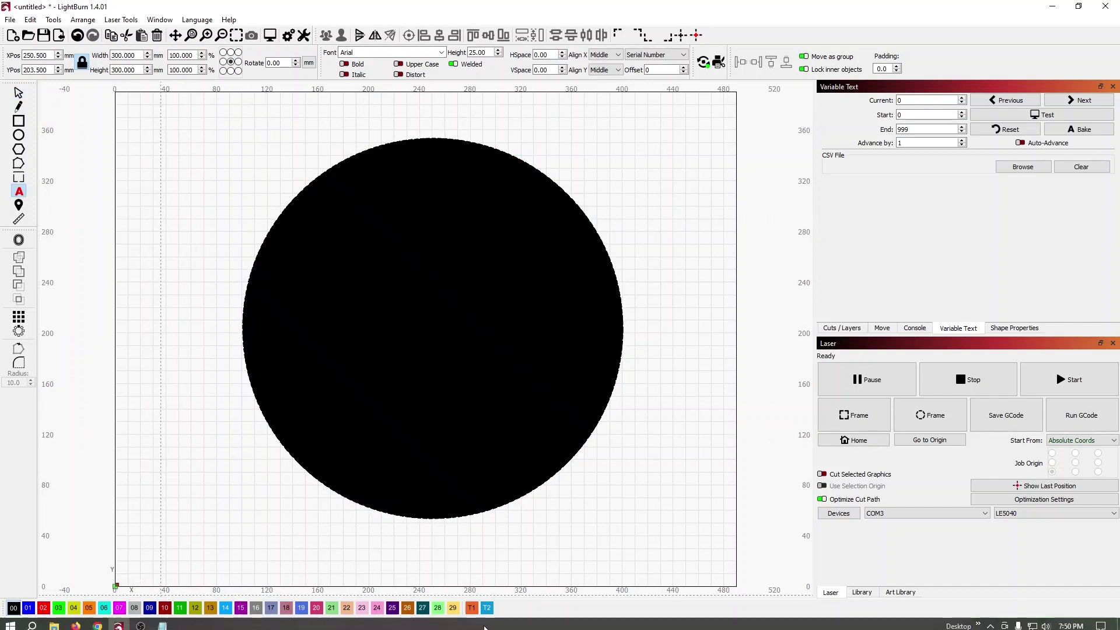
click(471, 607)
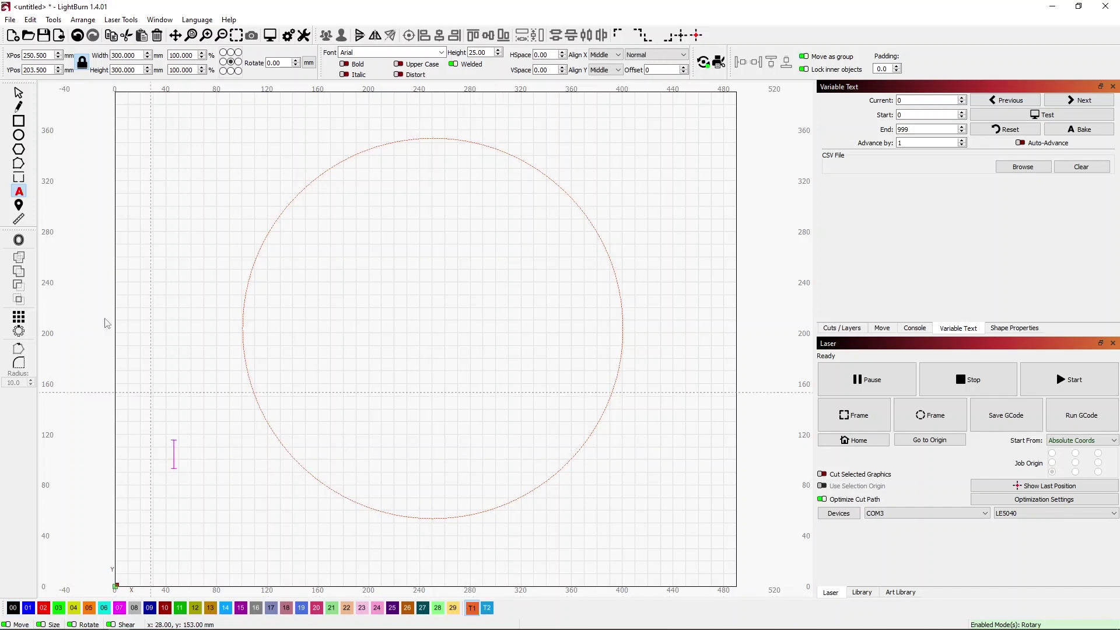
click(18, 93)
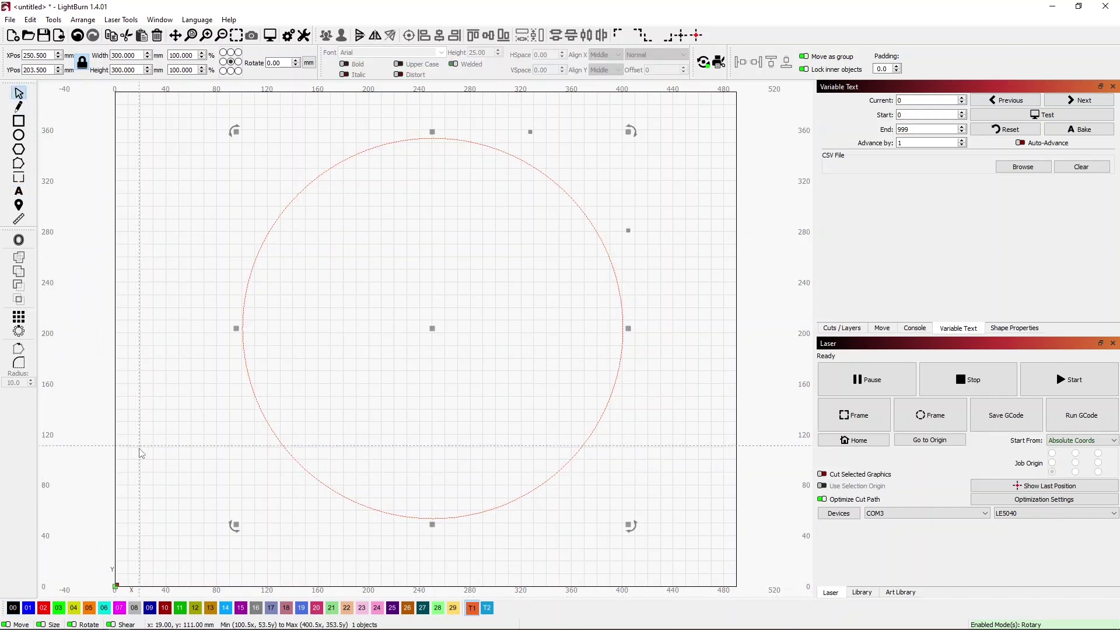
click(145, 554)
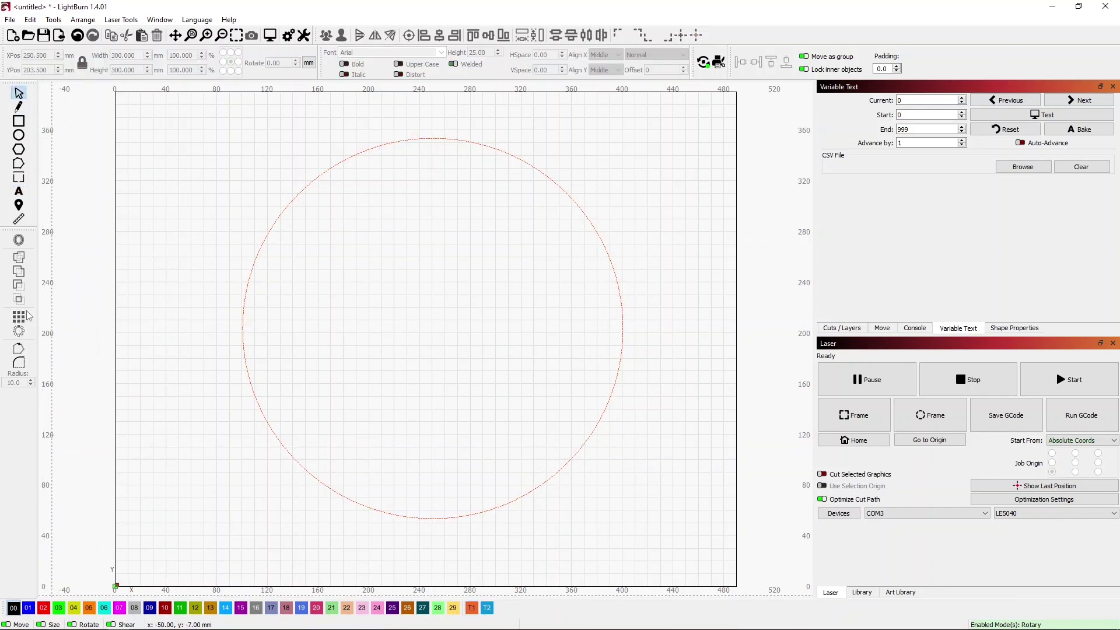
click(18, 191)
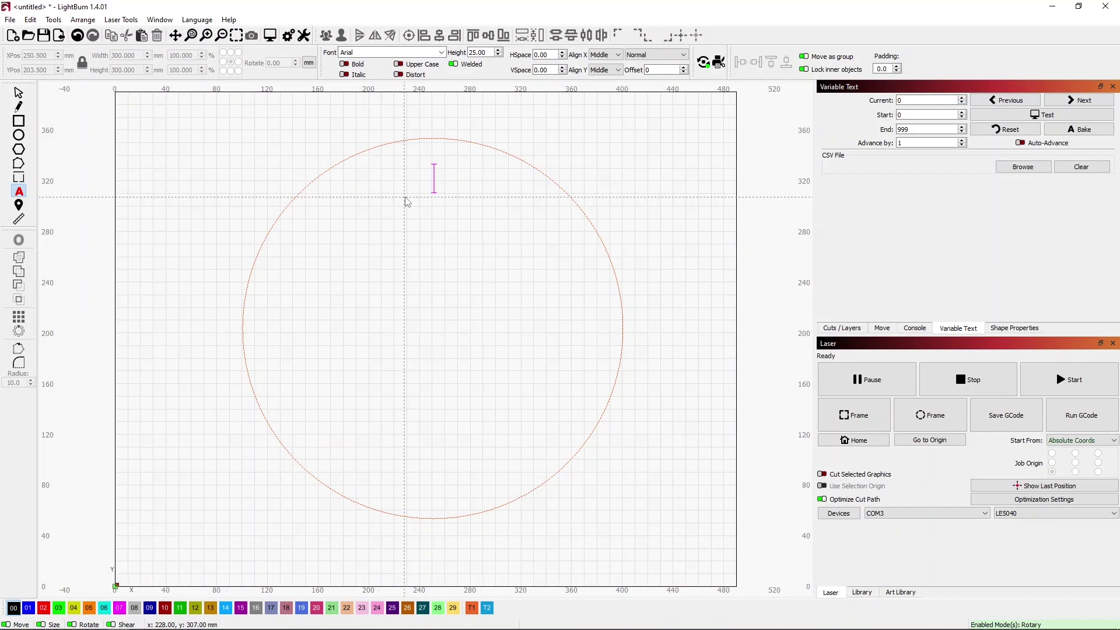
- Type %0 inside the circle's top, nudge it up toward the edge, and select the circle too
text(%0)
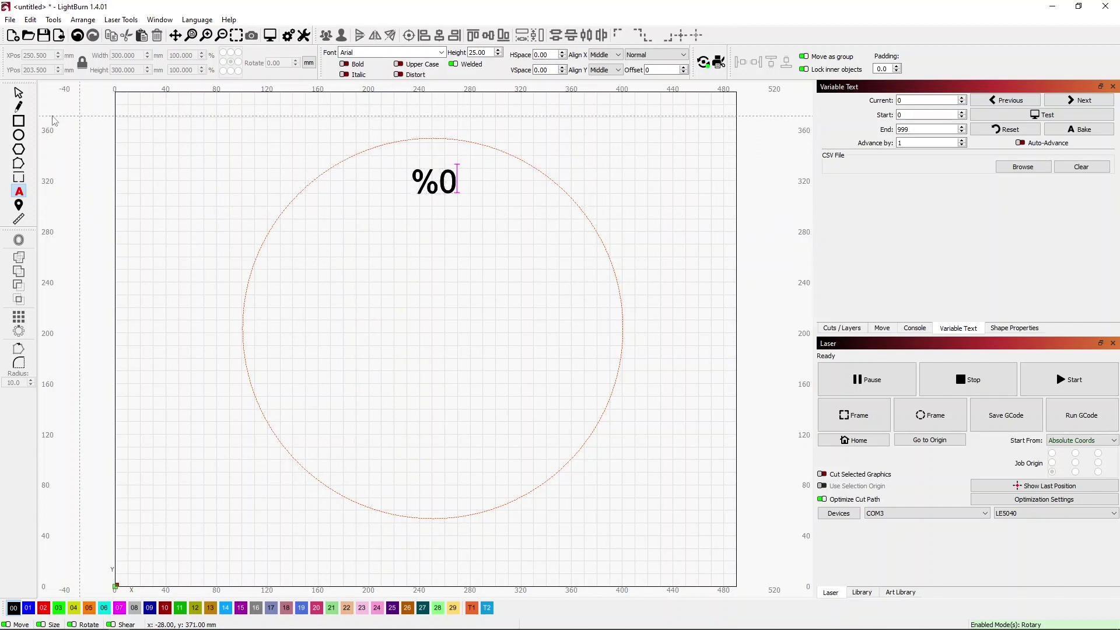
click(18, 93)
drag(432, 184, 433, 170)
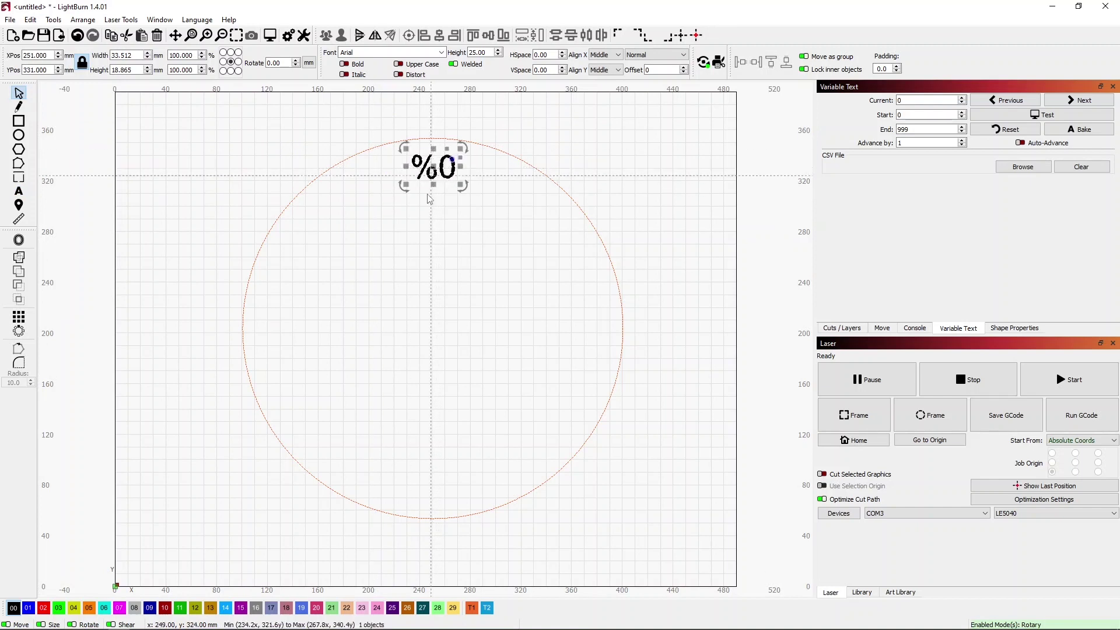
shift+click(499, 150)
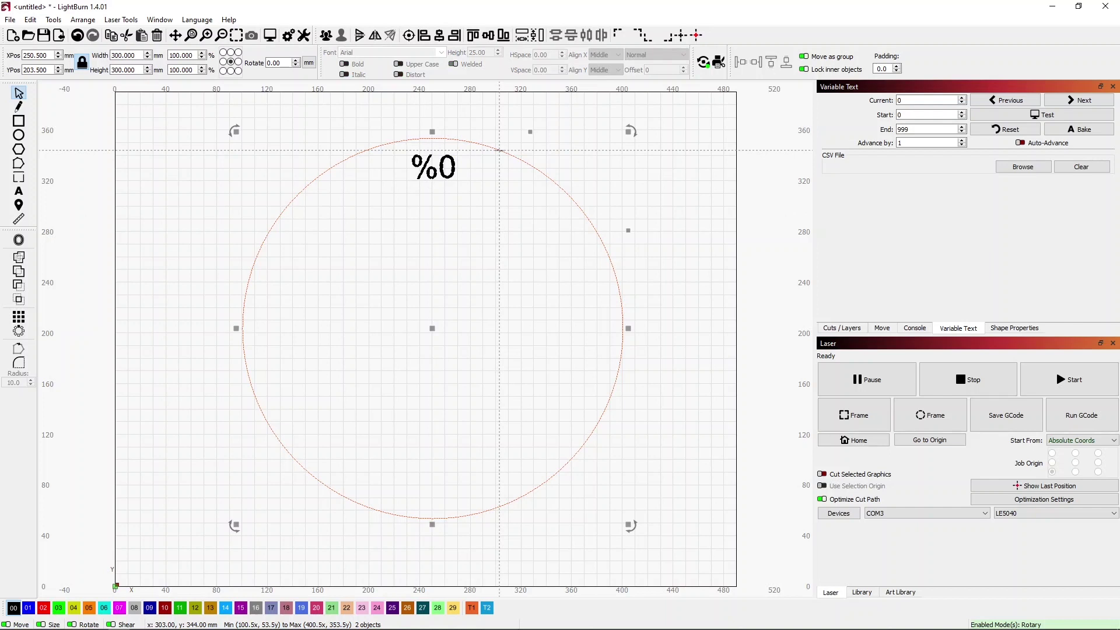
- Set the %0 text to Merge/CSV variable text from Hours12.csv and check the file in Notepad
click(371, 108)
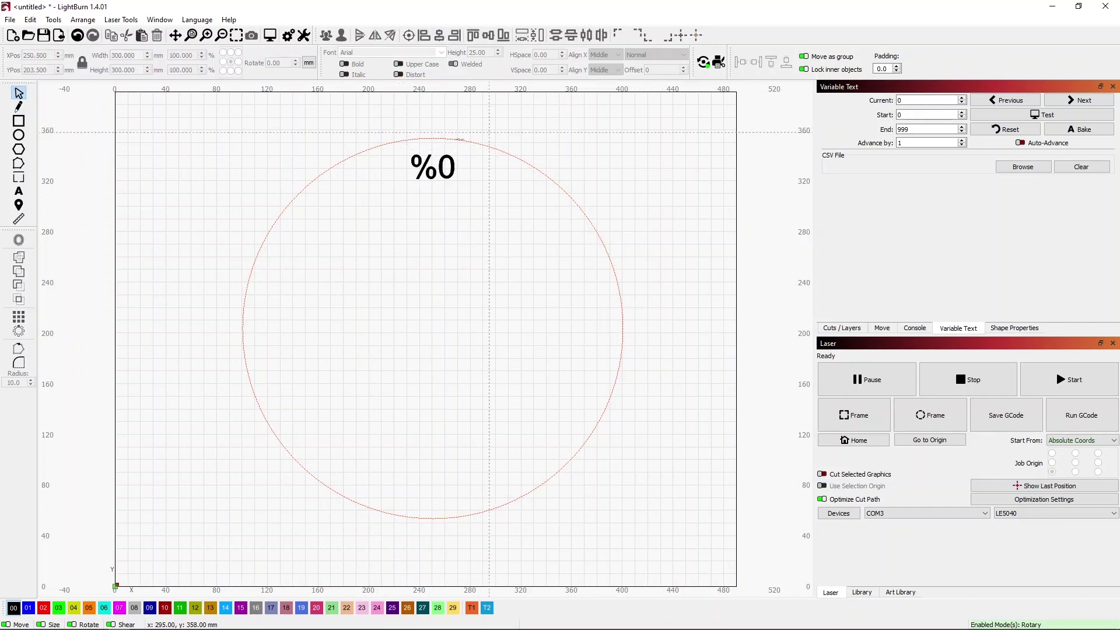
click(440, 168)
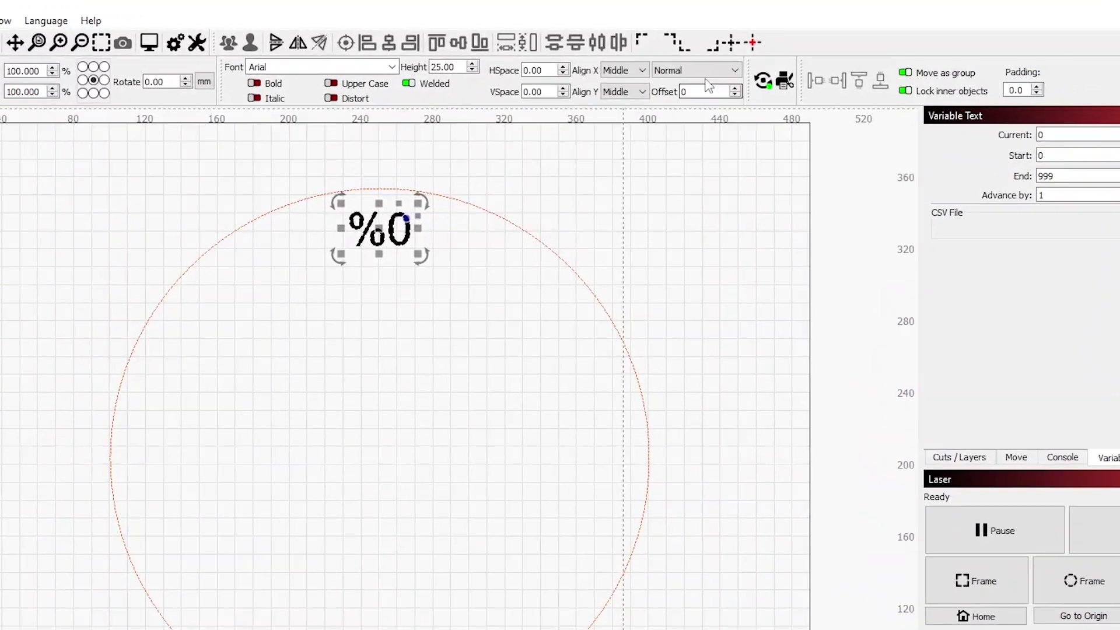
click(734, 70)
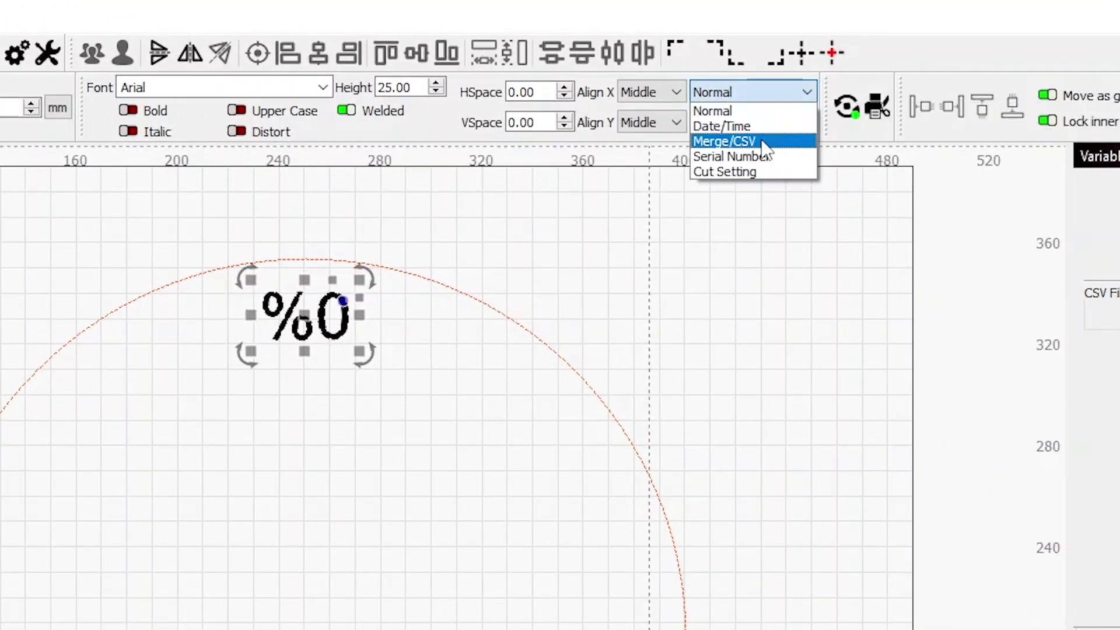
click(762, 142)
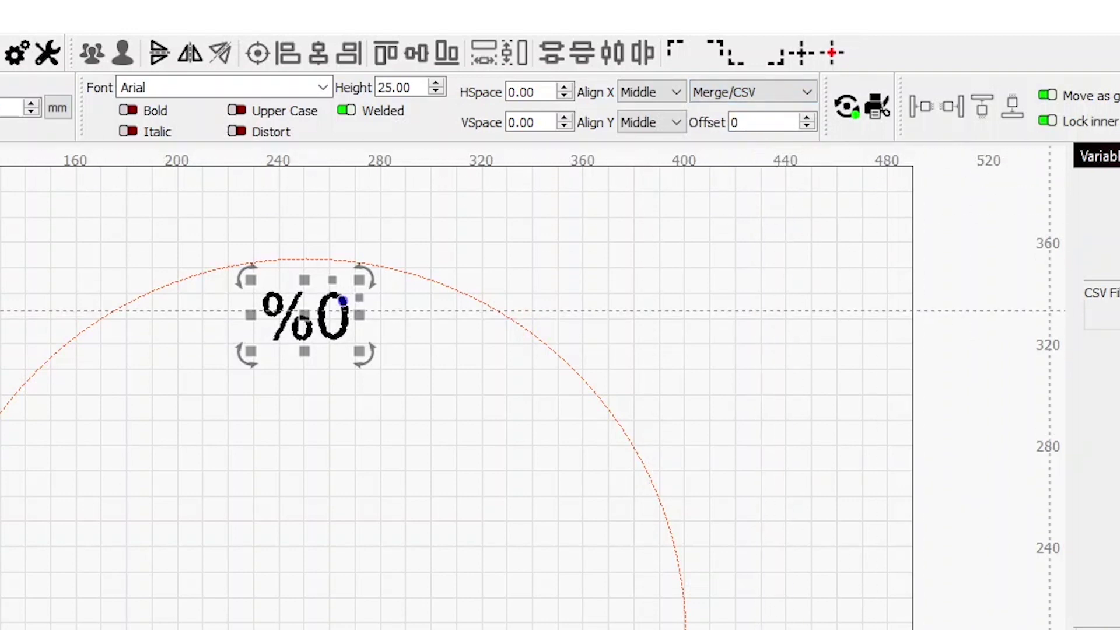
click(922, 315)
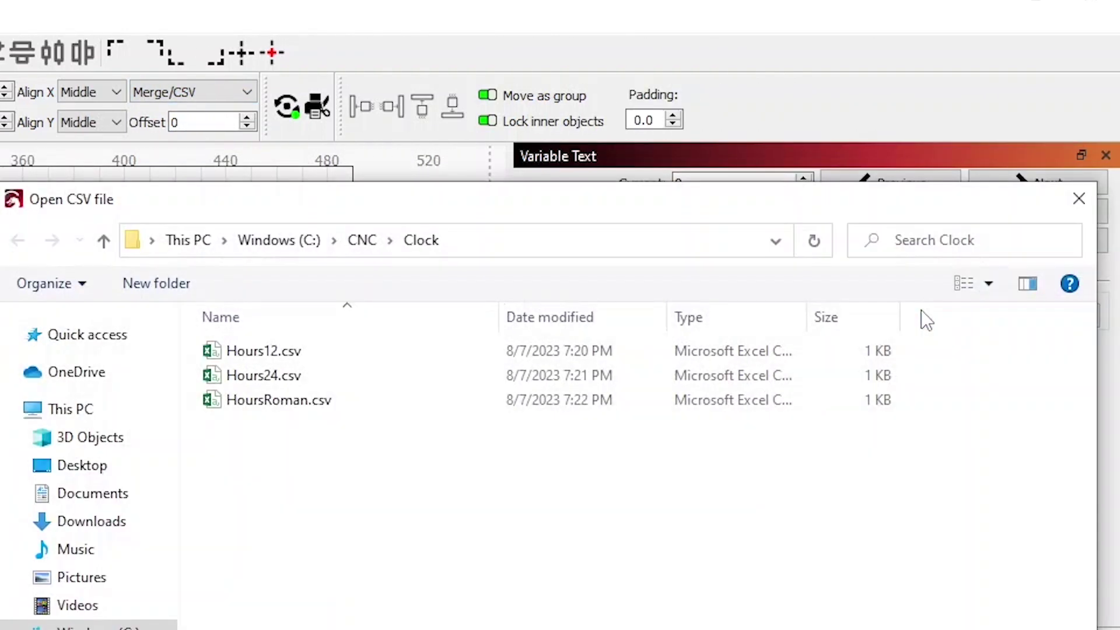
click(338, 355)
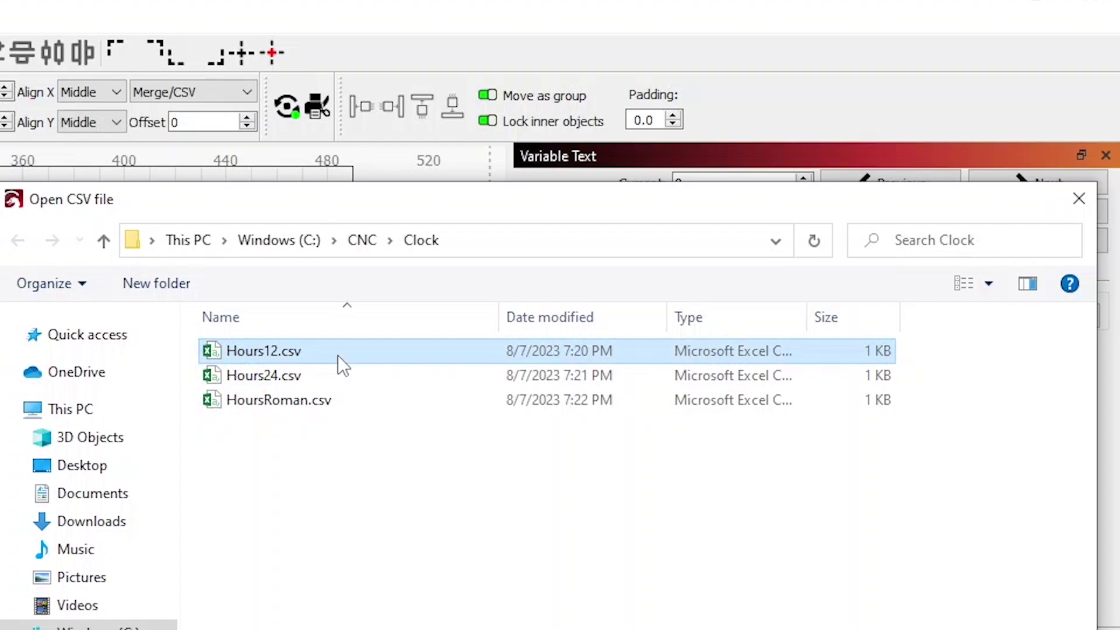
double_click(338, 355)
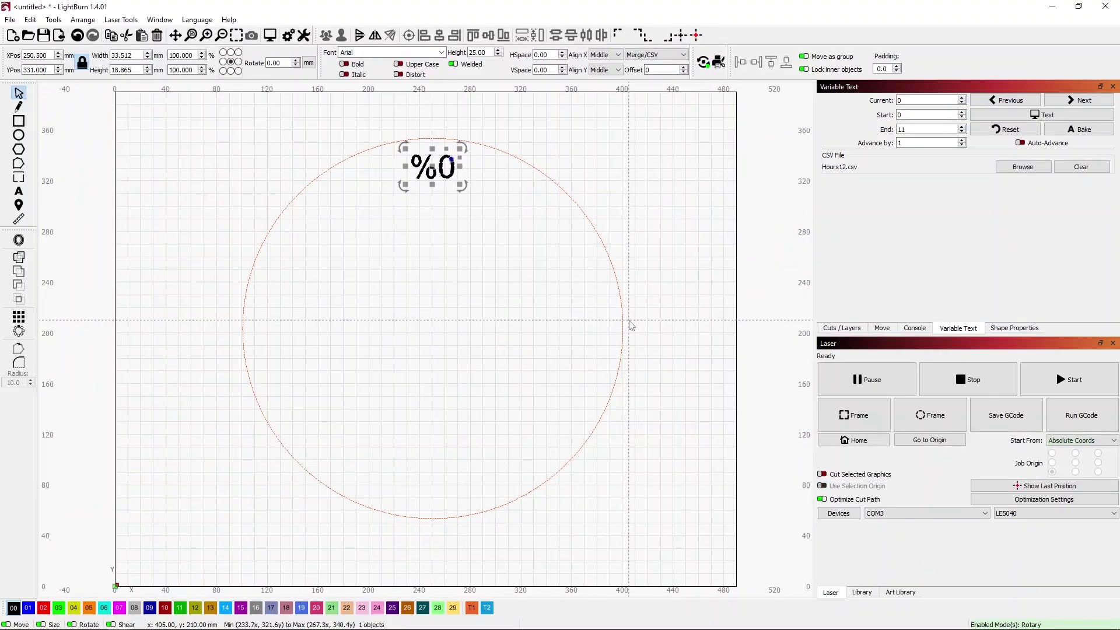
key(alt+Tab)
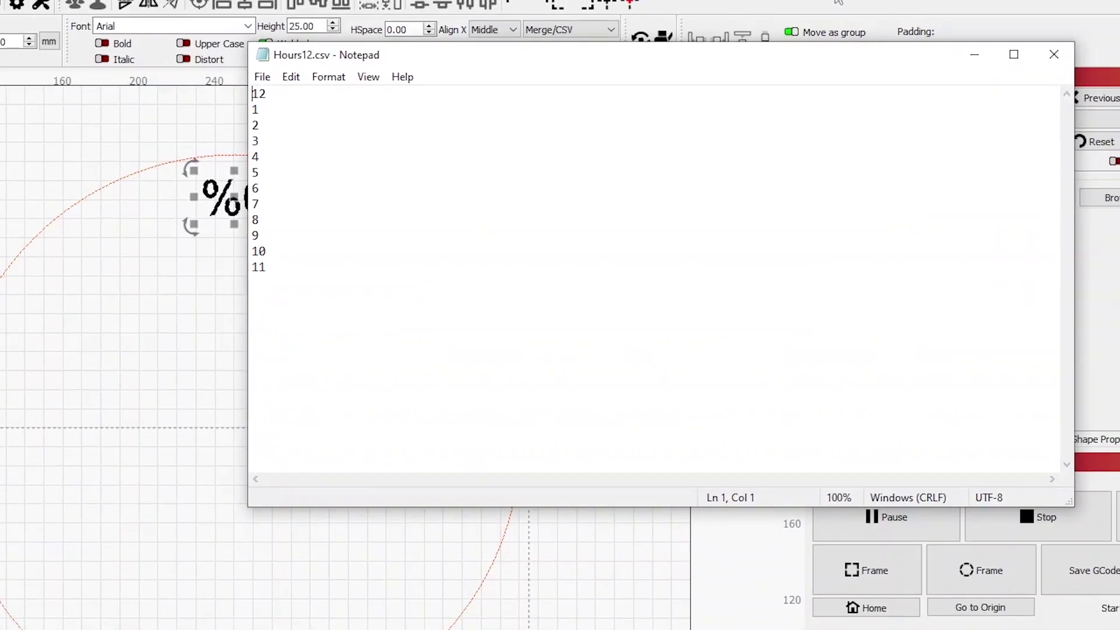
click(828, 14)
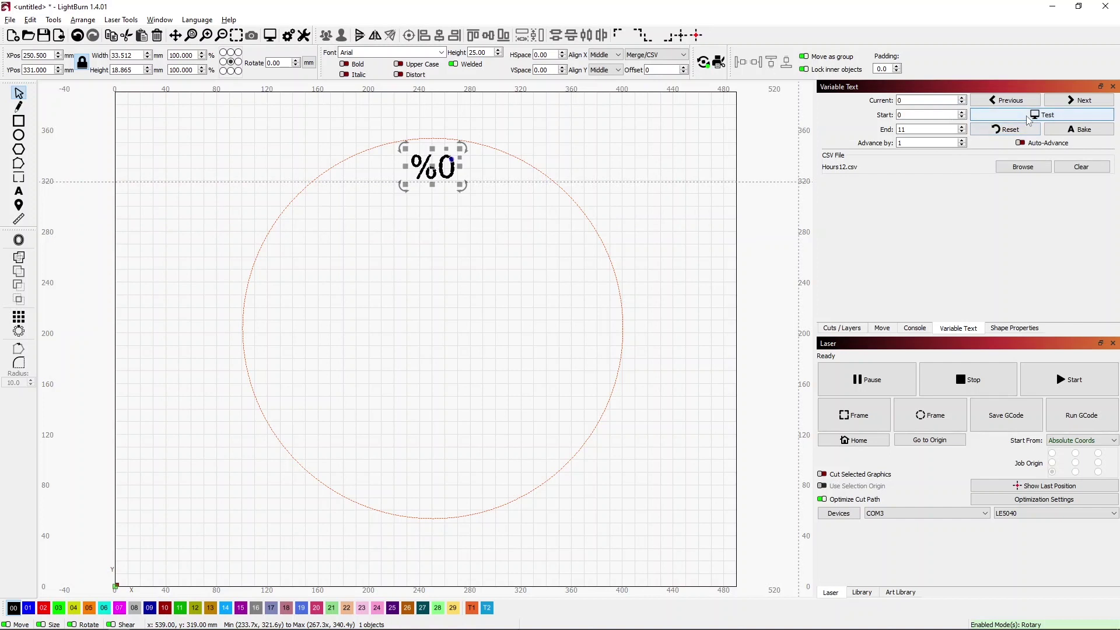
- Array the %0 text into 12 auto-incrementing copies around the circle and preview them as 12, 1–11
click(1030, 117)
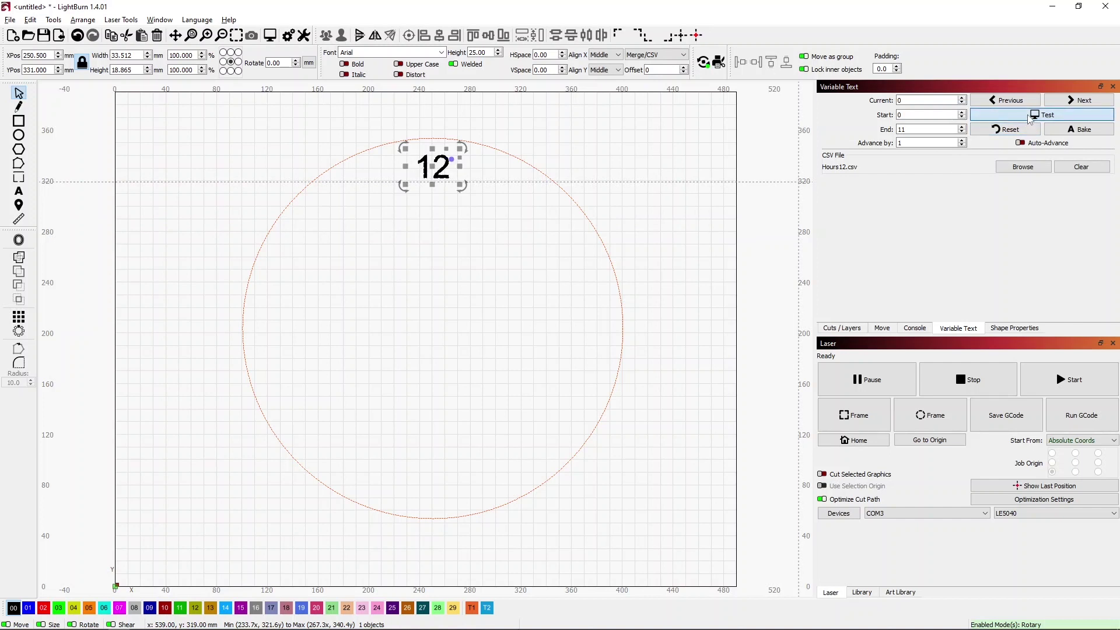
click(1030, 118)
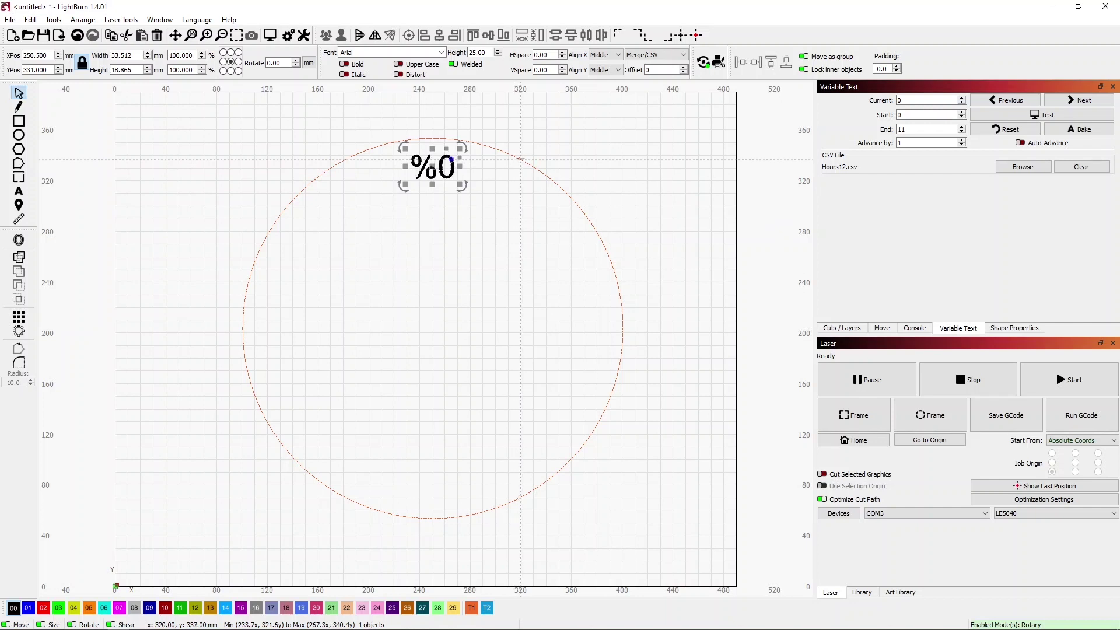
shift+click(520, 158)
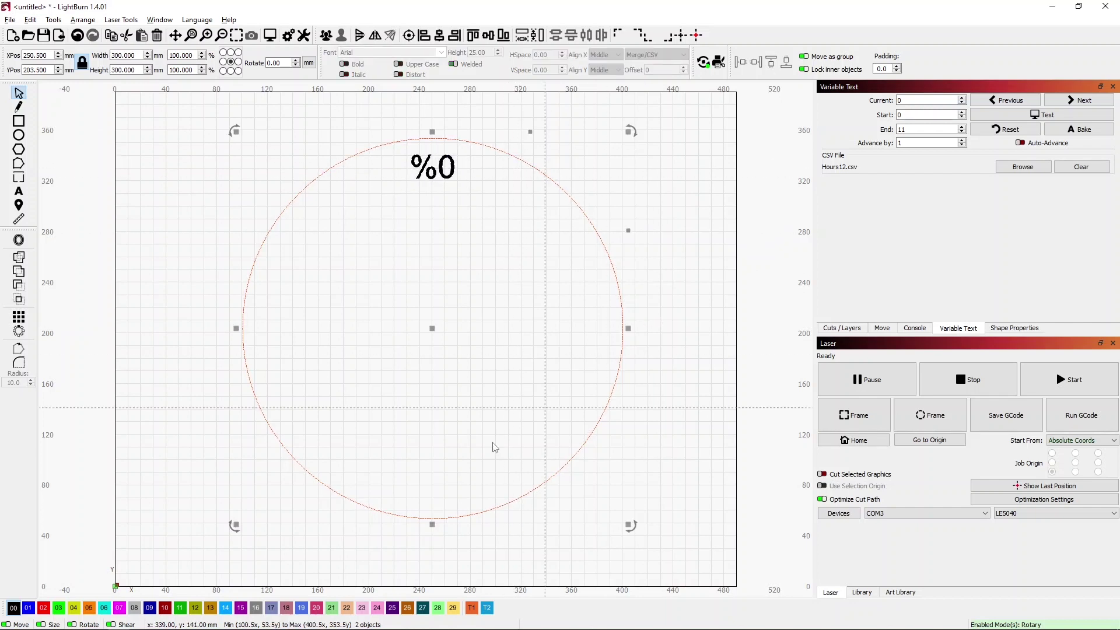
click(19, 331)
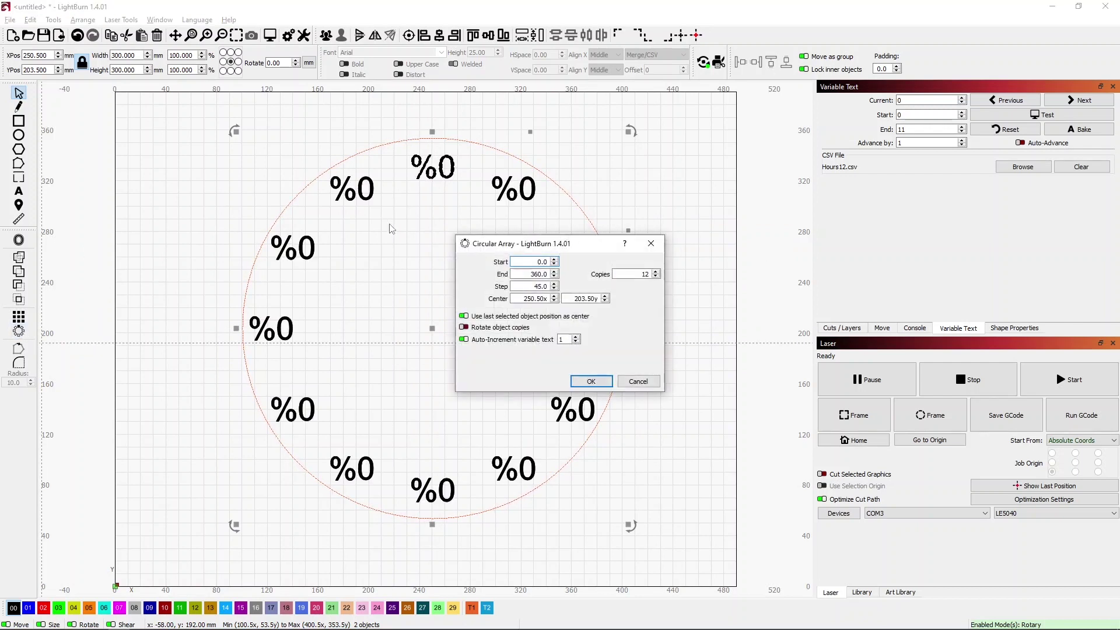
click(590, 382)
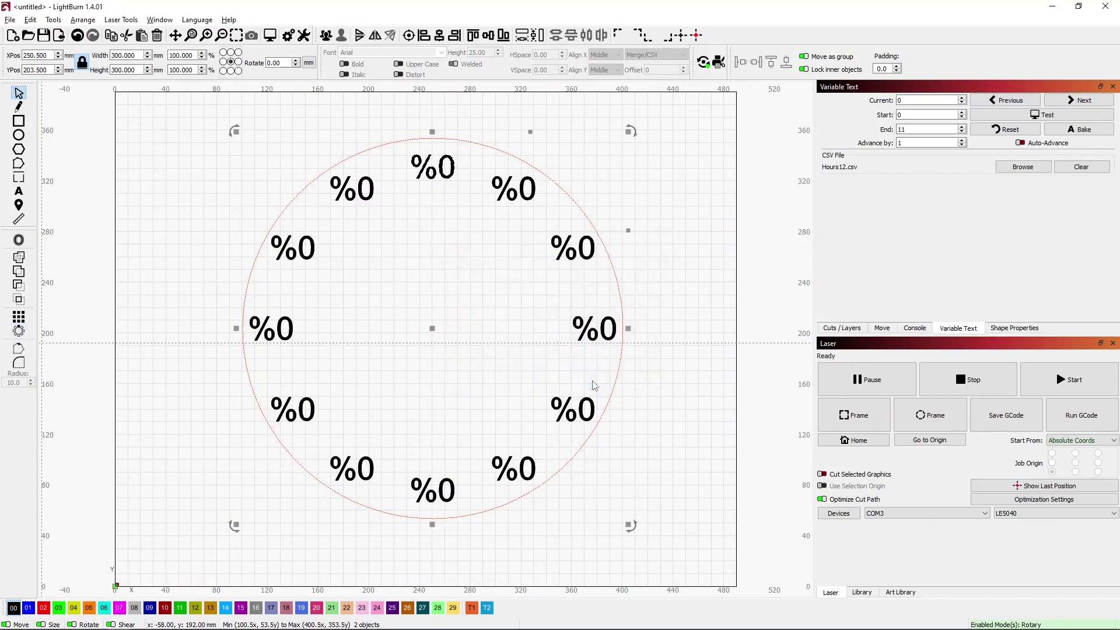
click(1035, 116)
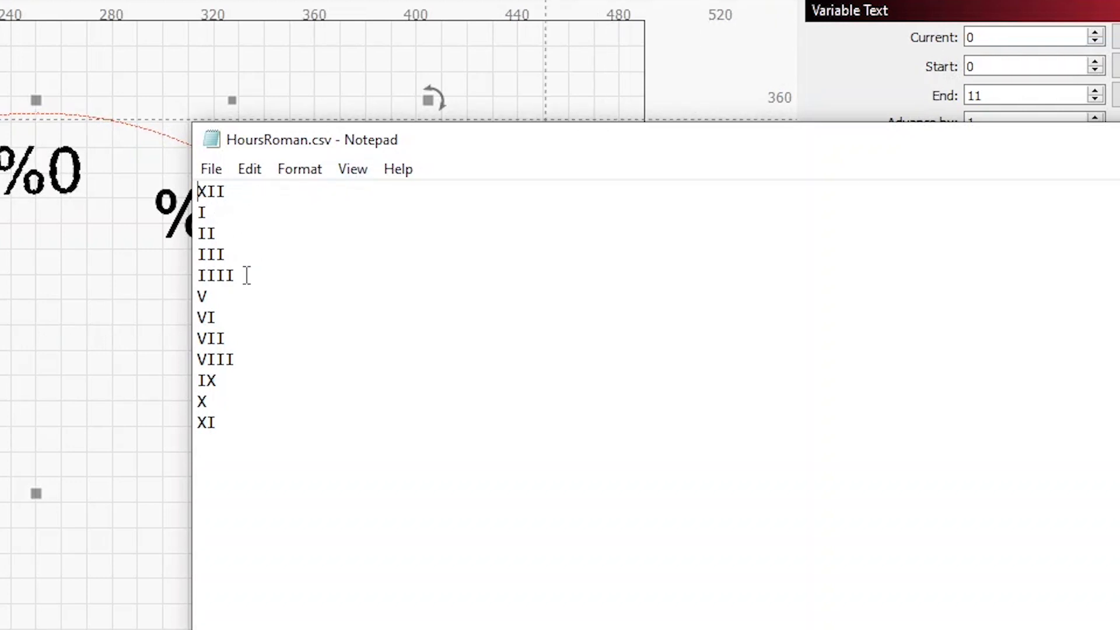
- Highlight the IIII entry used for four in HoursRoman.csv, then deselect it
drag(247, 275, 175, 275)
click(290, 277)
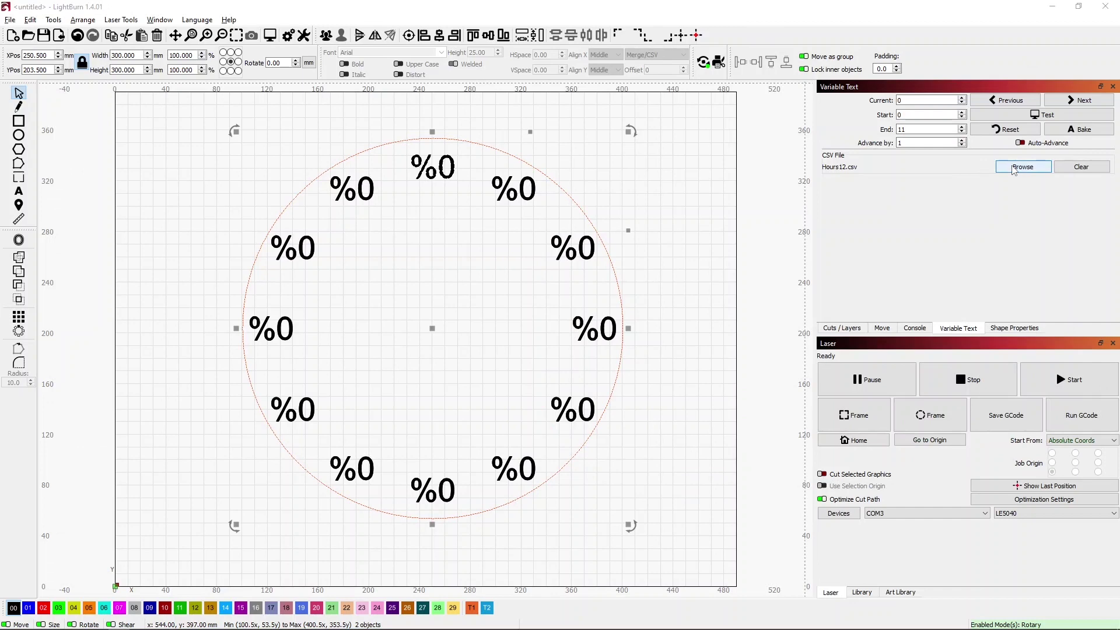
- Load HoursRoman.csv as the text source and preview the ring as Roman numerals
click(1074, 167)
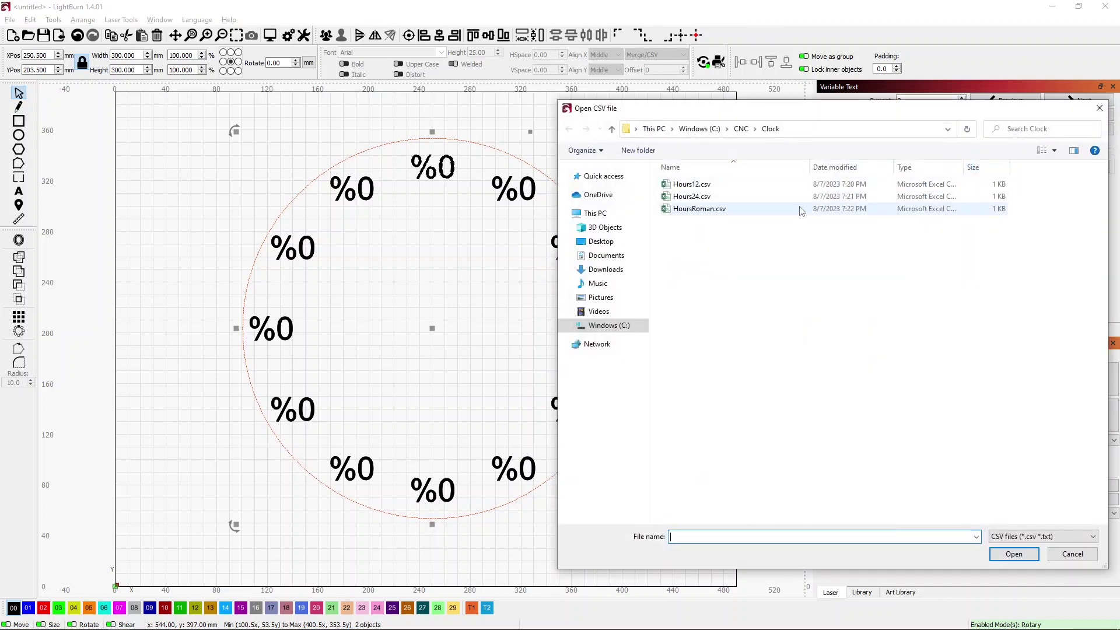
double_click(710, 210)
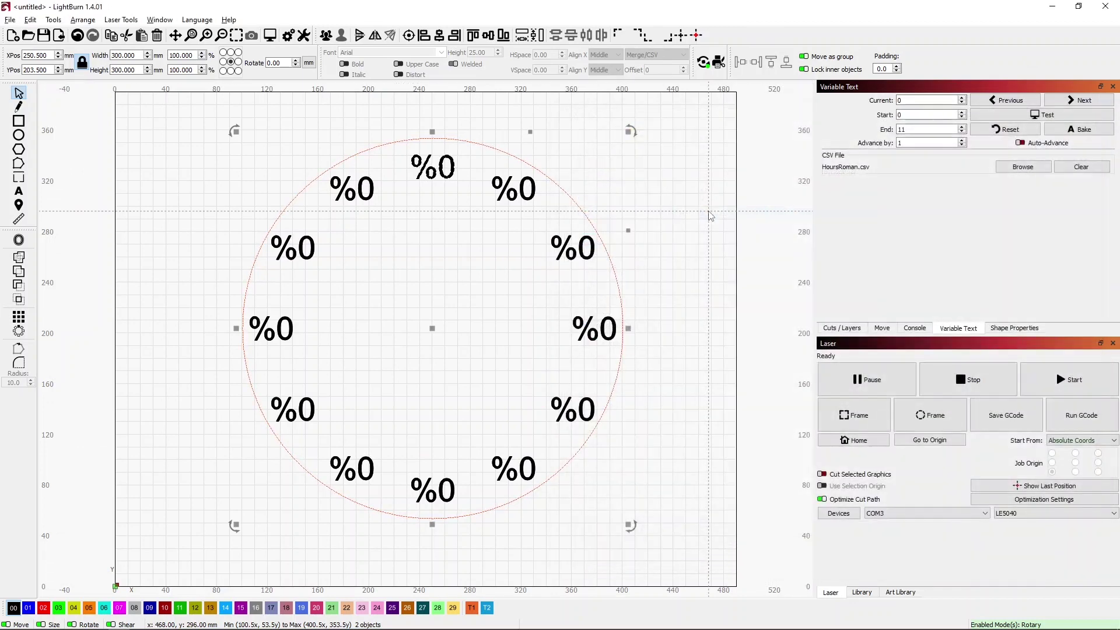
click(1034, 115)
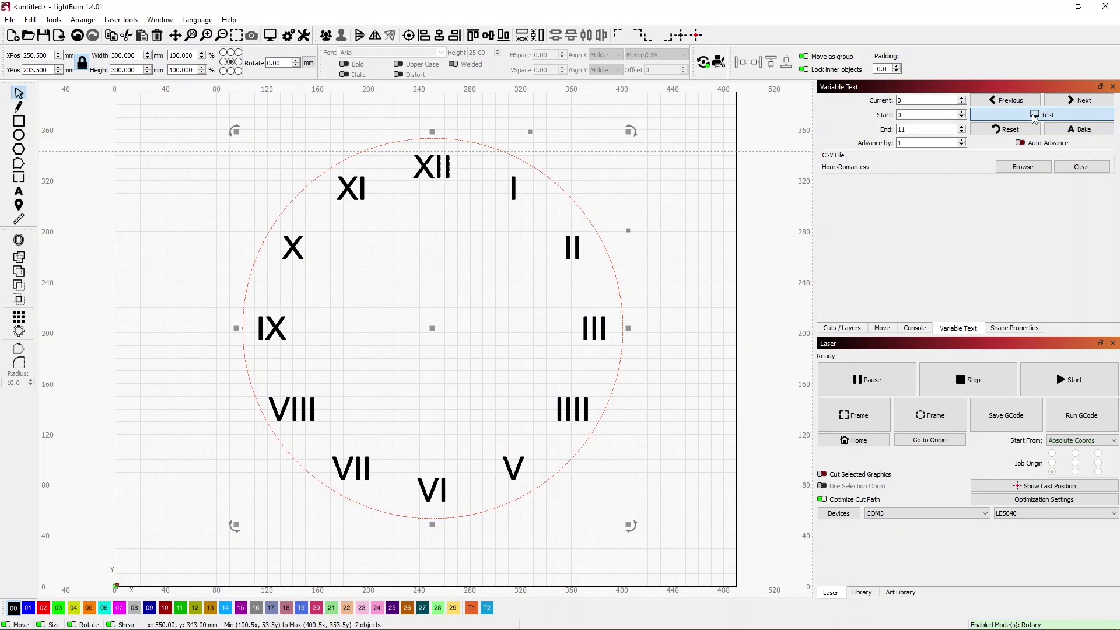
click(1034, 116)
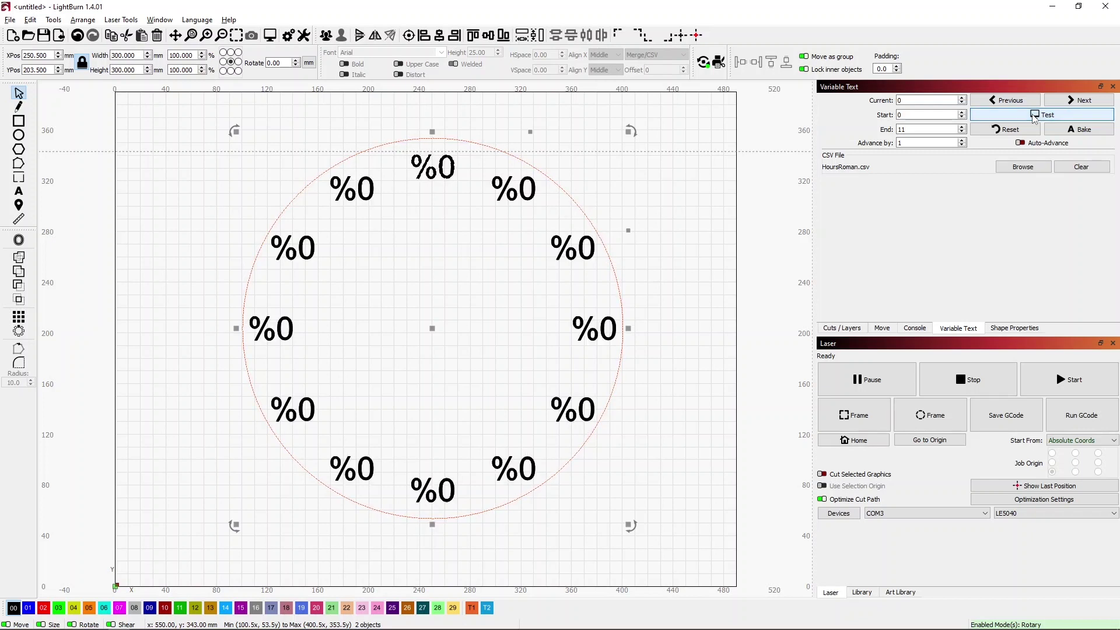
- Hide the T1 circle guide layer and deselect the text and circle
click(837, 328)
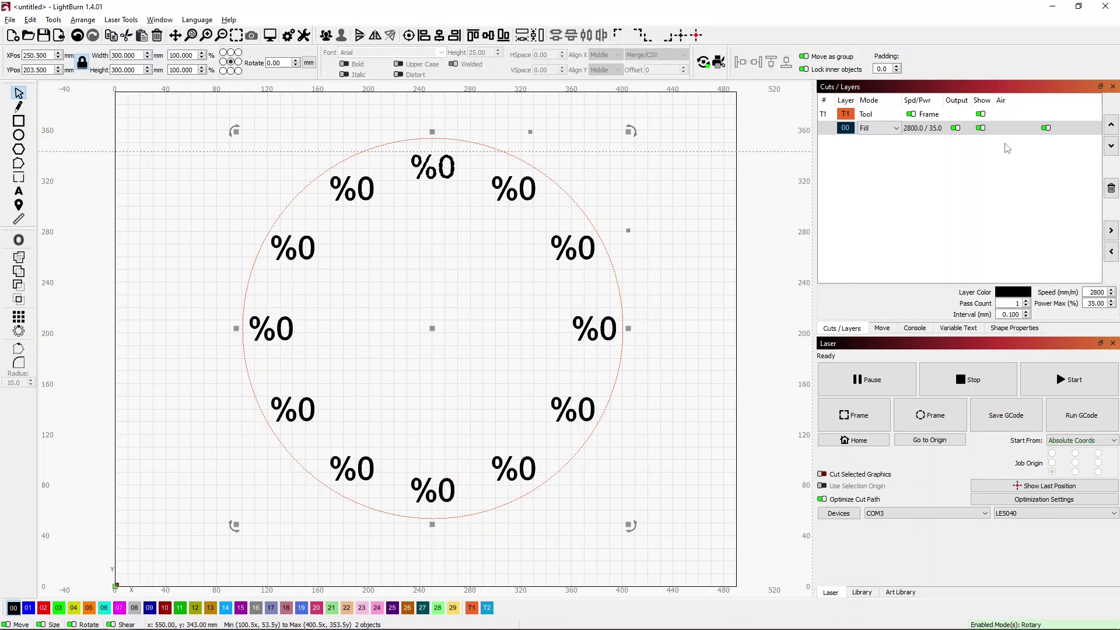
click(980, 115)
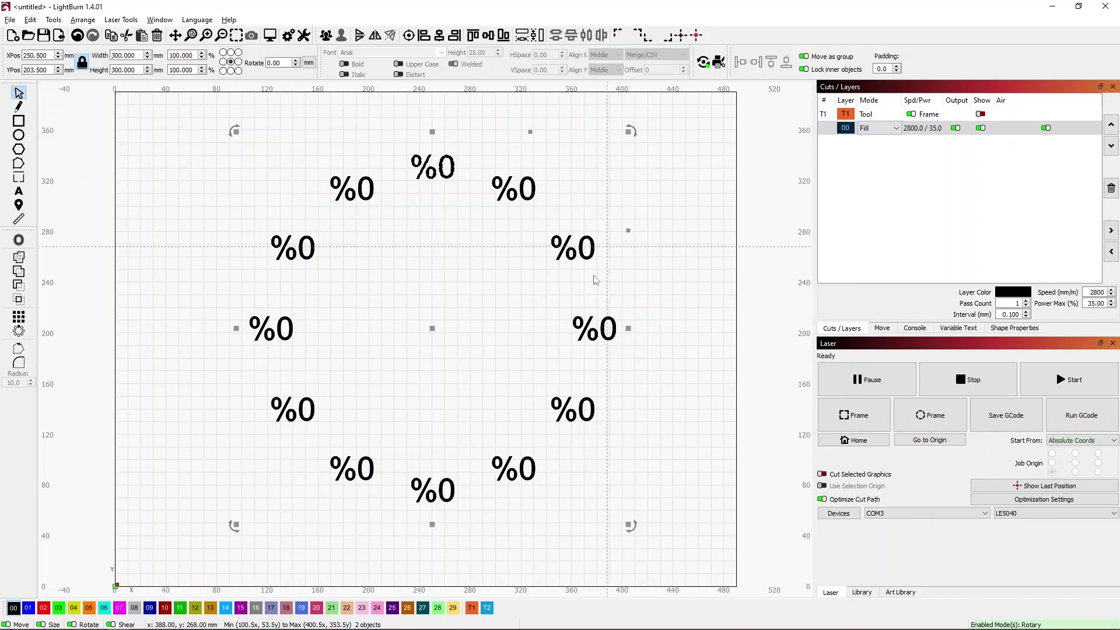
click(503, 297)
- Set all twelve hour texts to the Times New Roman font
key(ctrl+a)
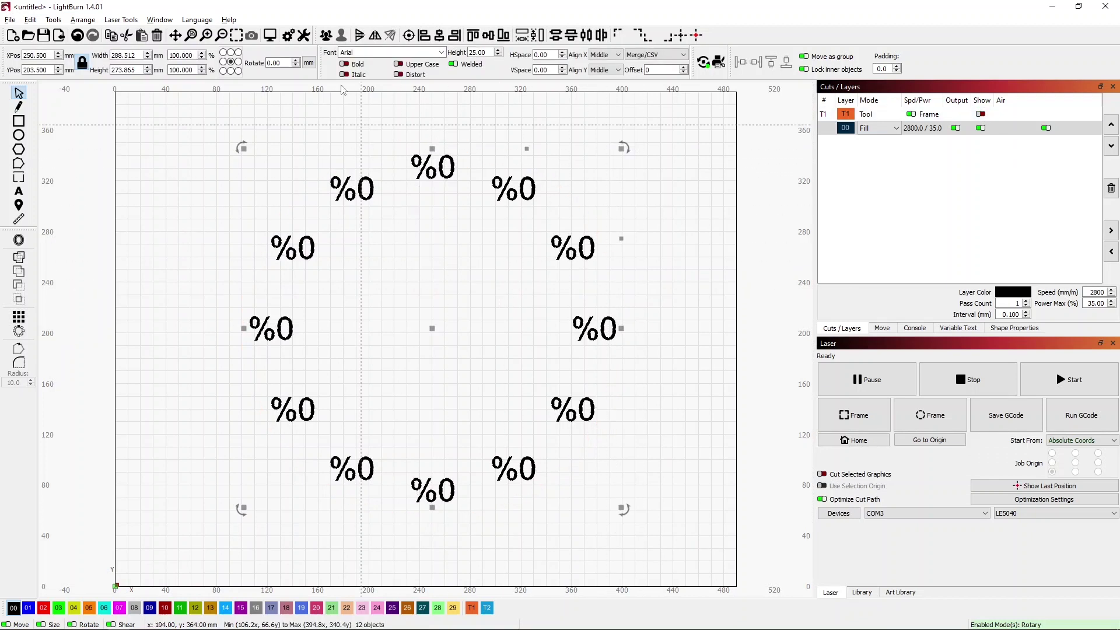
click(440, 52)
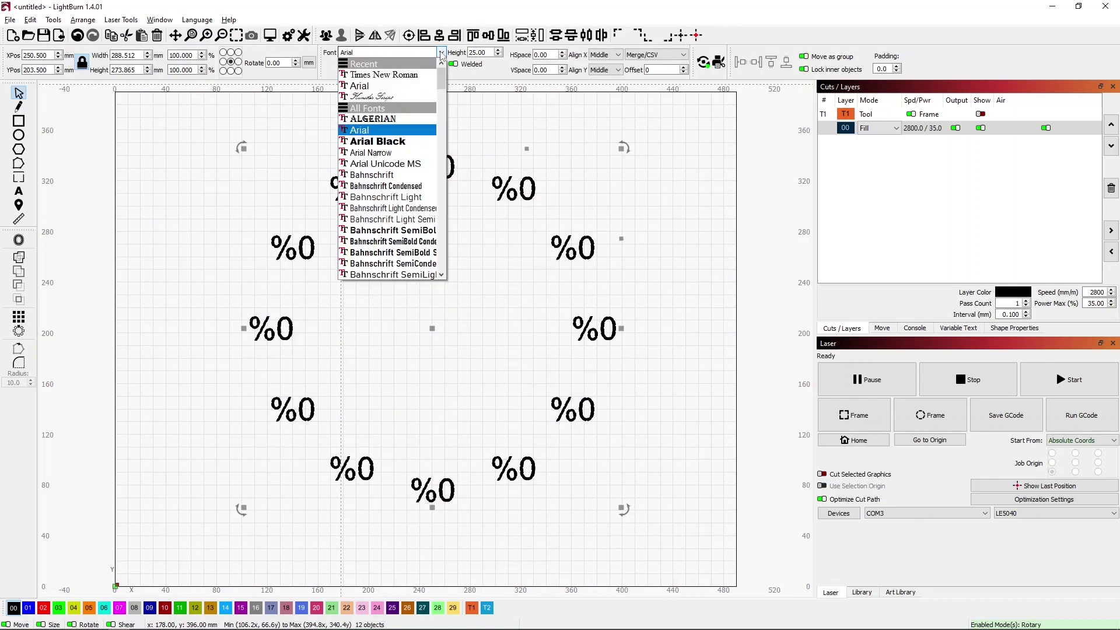
click(411, 76)
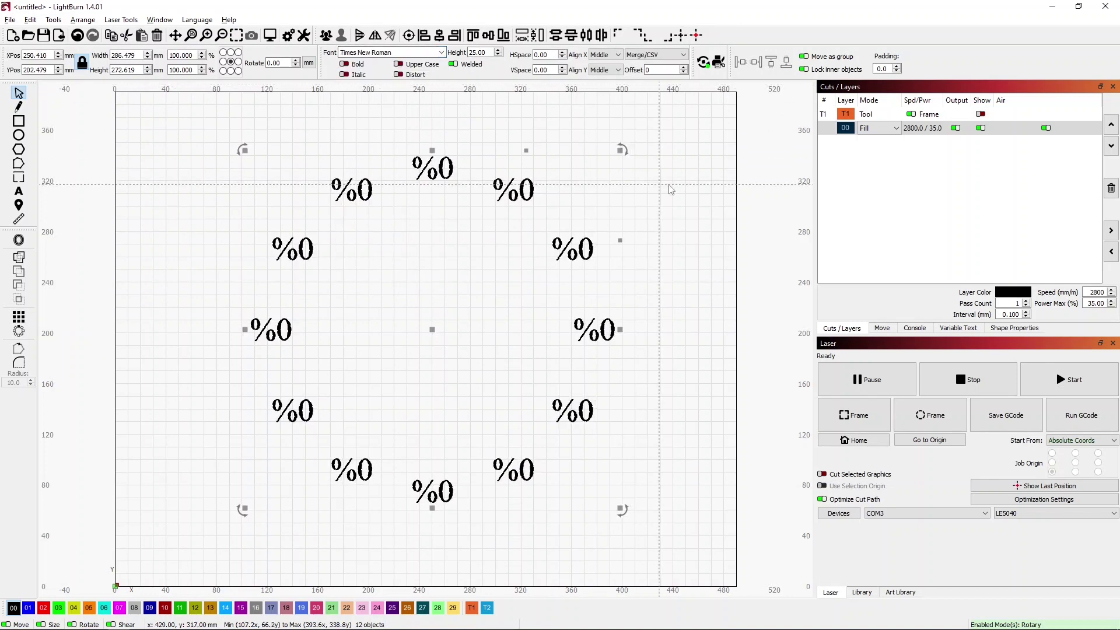
- Show layer T1 again and preview the Times New Roman Roman numerals
click(980, 114)
click(950, 328)
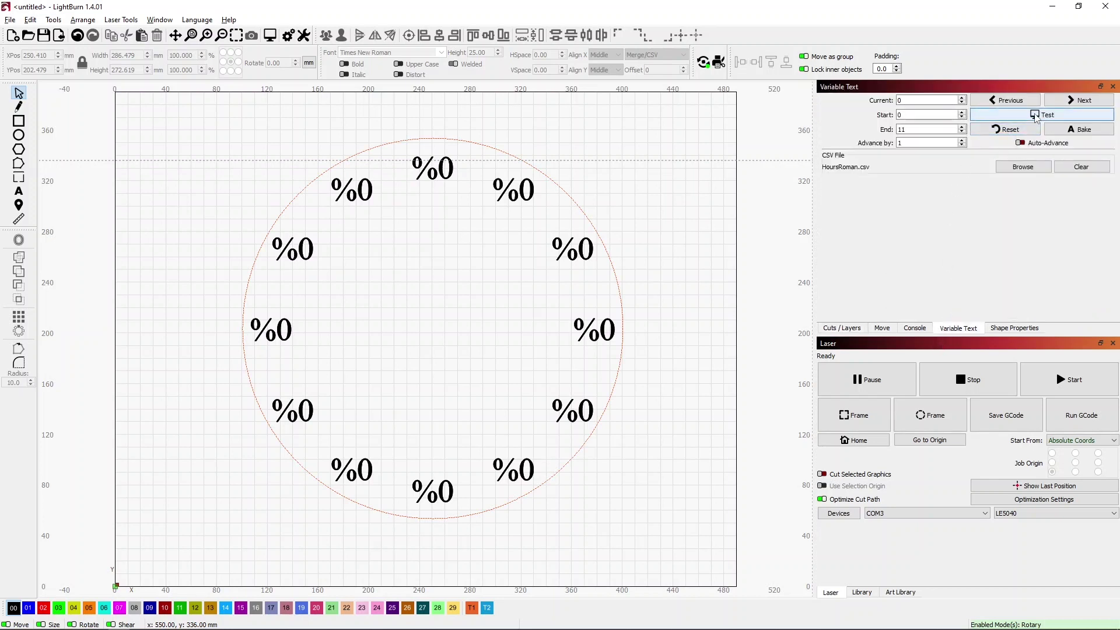
click(1035, 116)
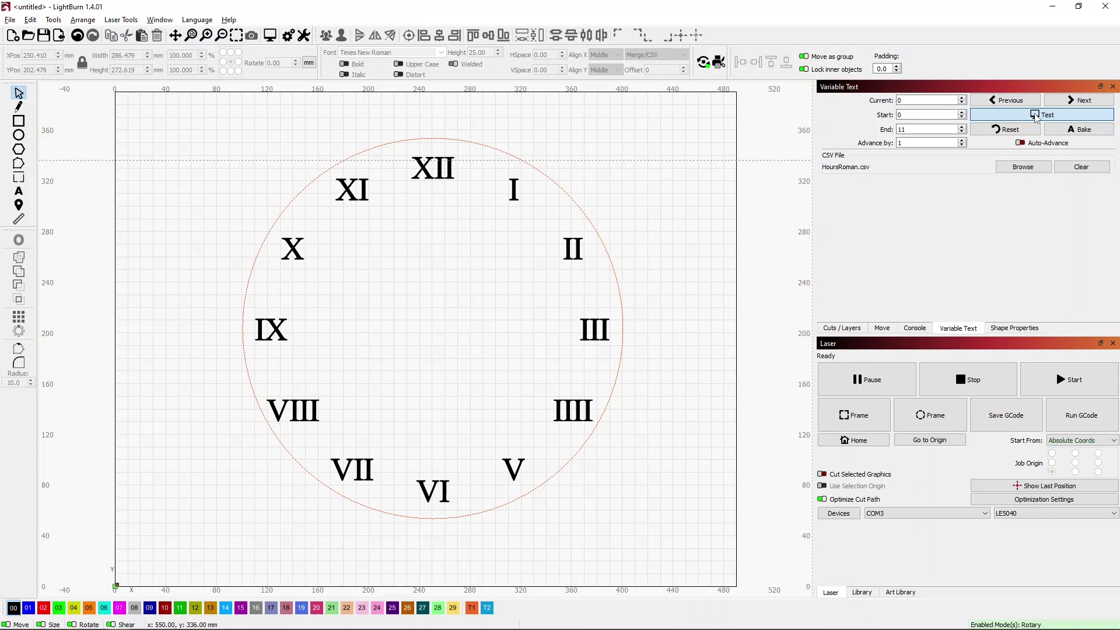
click(1035, 116)
- Reload Hours12.csv as the label source and preview the ring as 12, 1–11
click(1044, 166)
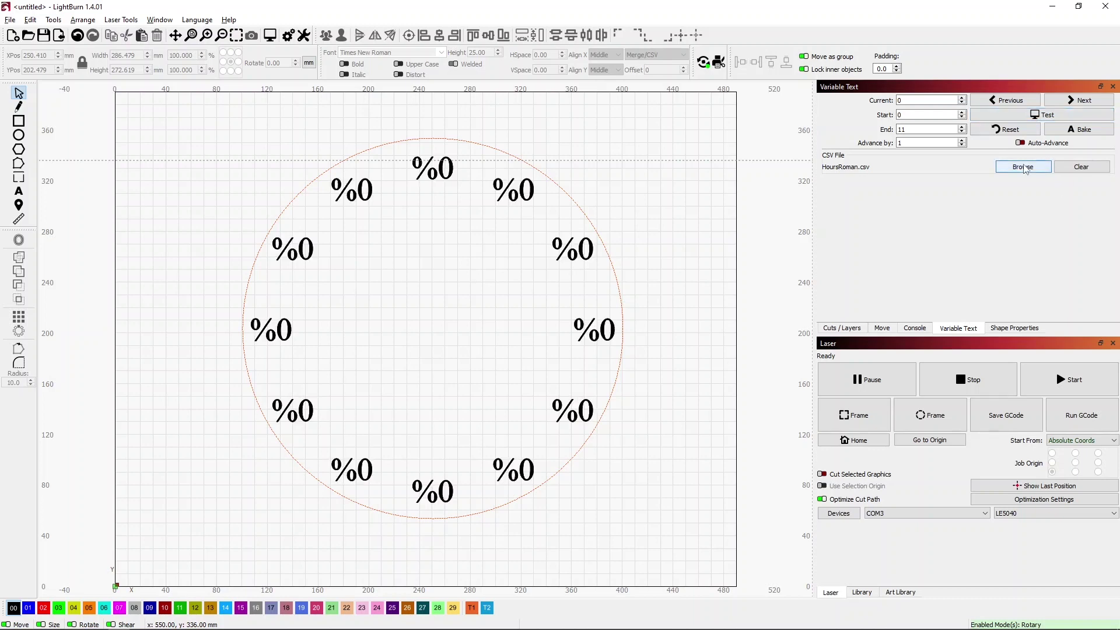
double_click(719, 188)
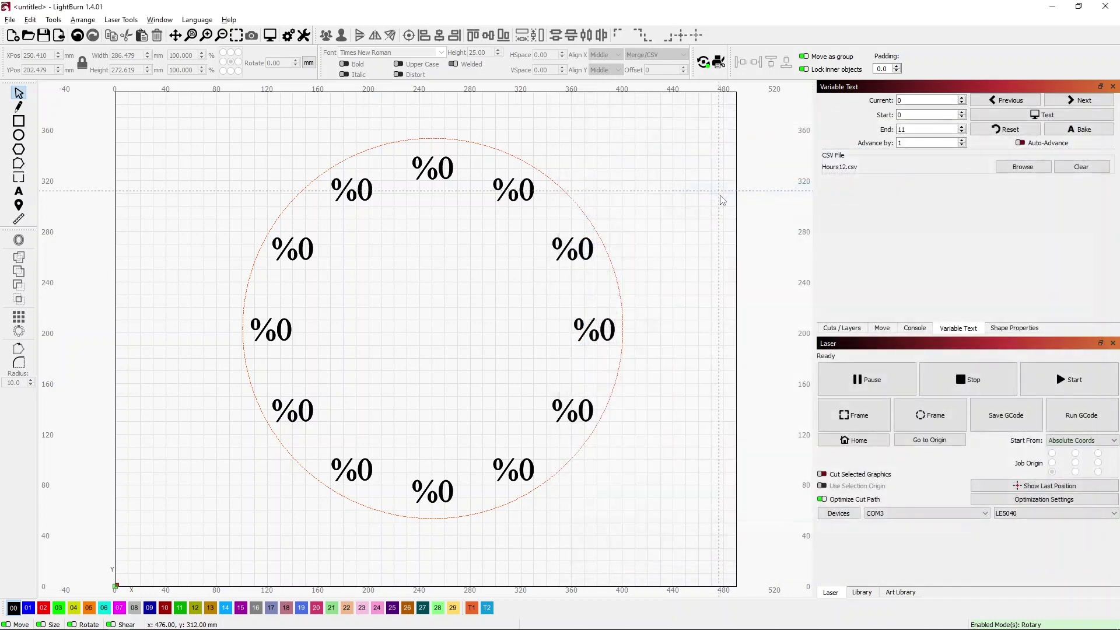
click(998, 115)
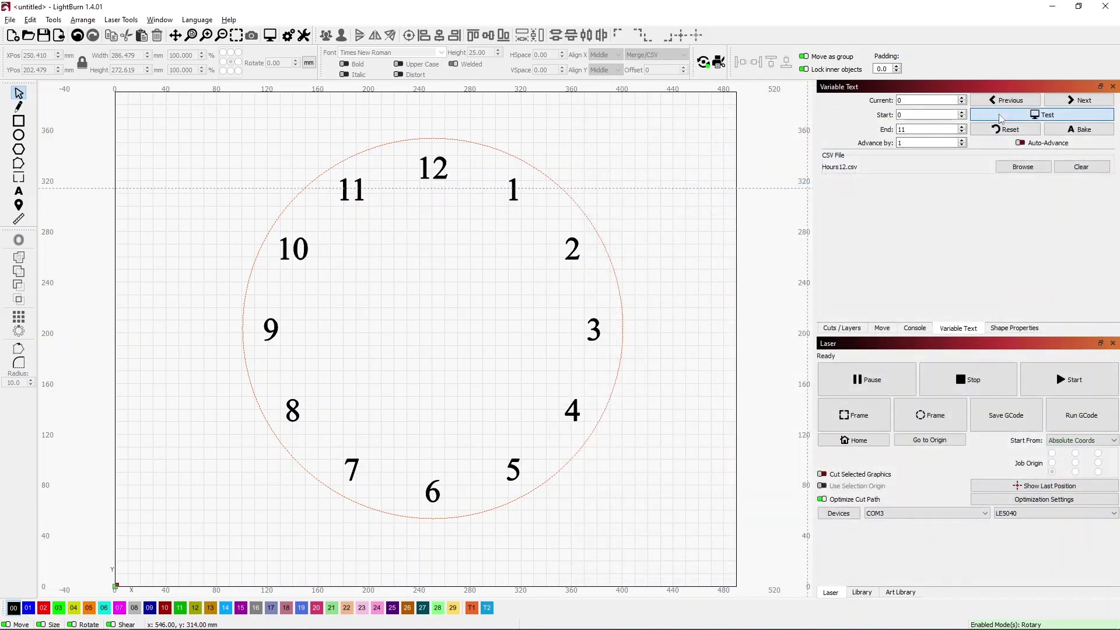
click(998, 116)
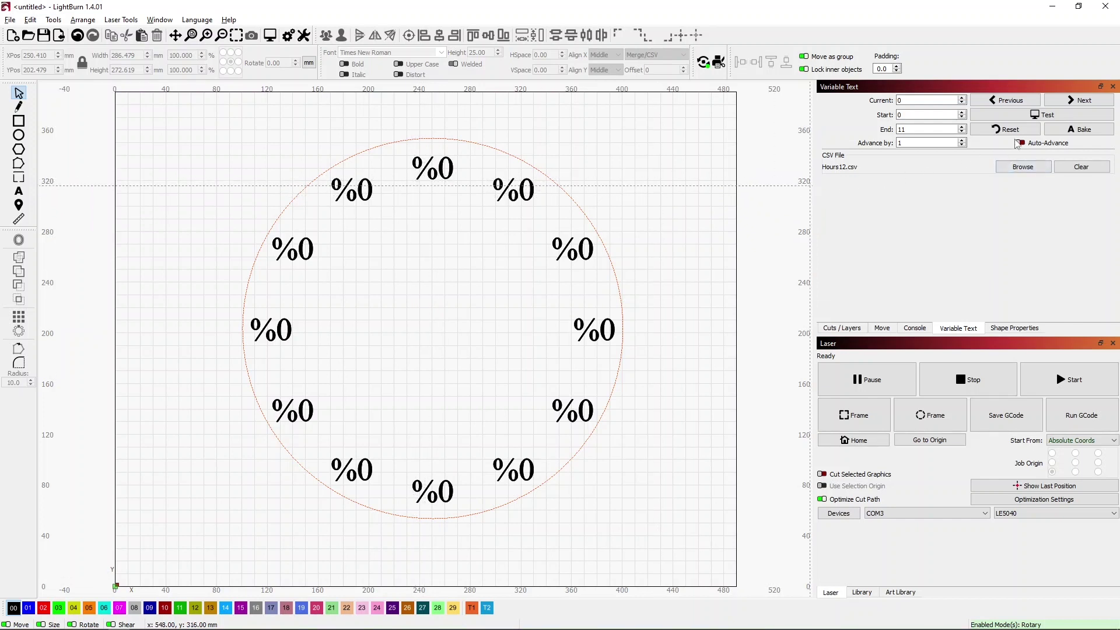
- Load Hours24.csv as the hour labels' source and preview the values
click(1022, 167)
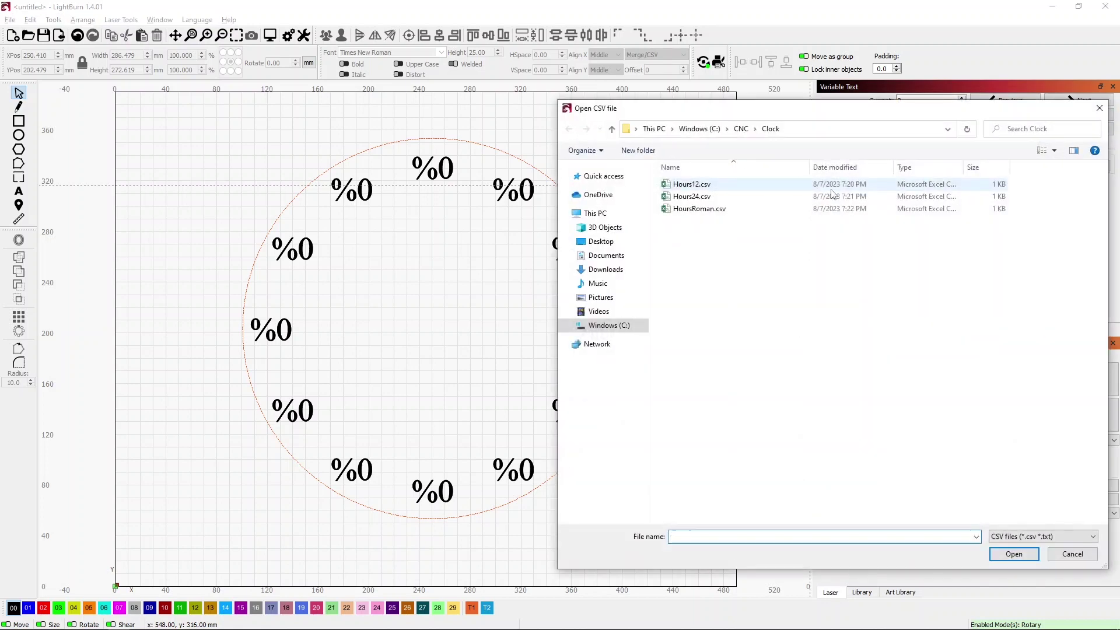
double_click(714, 197)
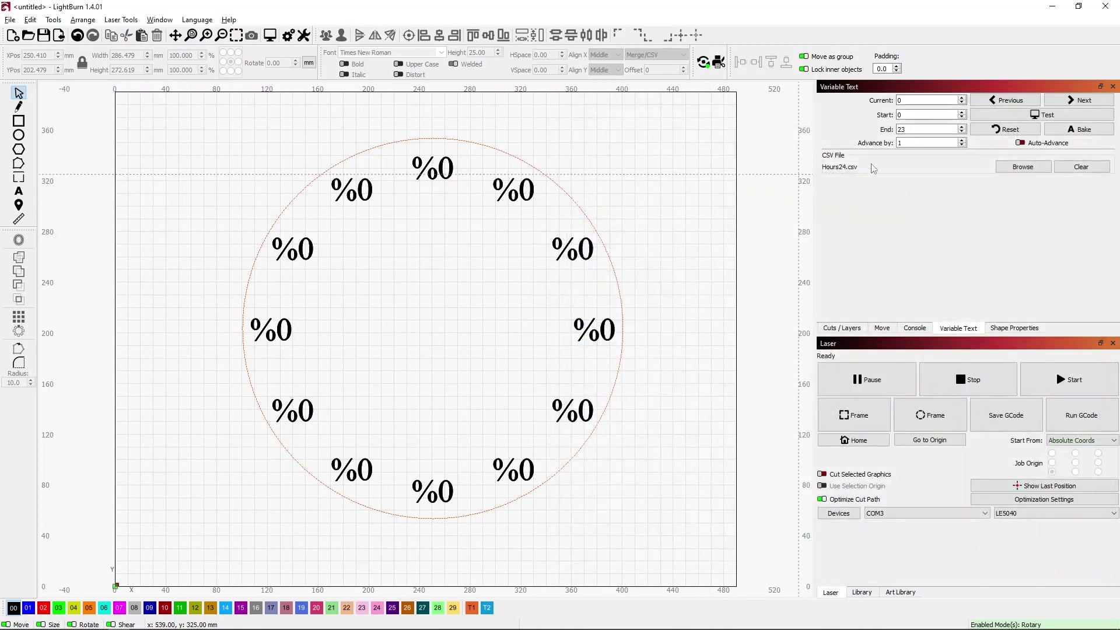
click(1044, 117)
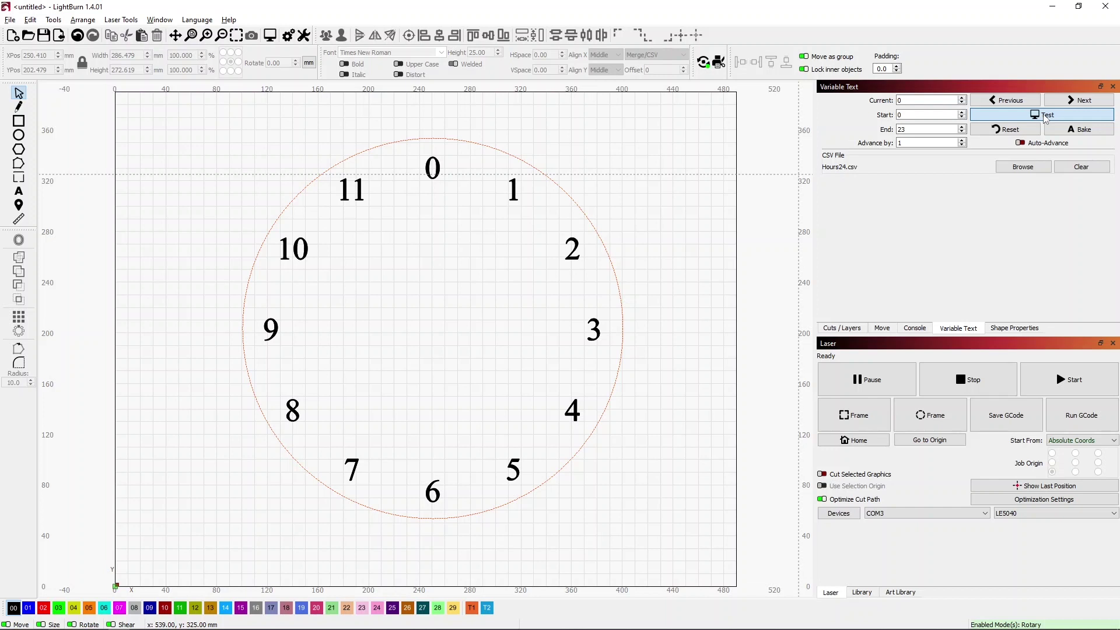
click(1044, 116)
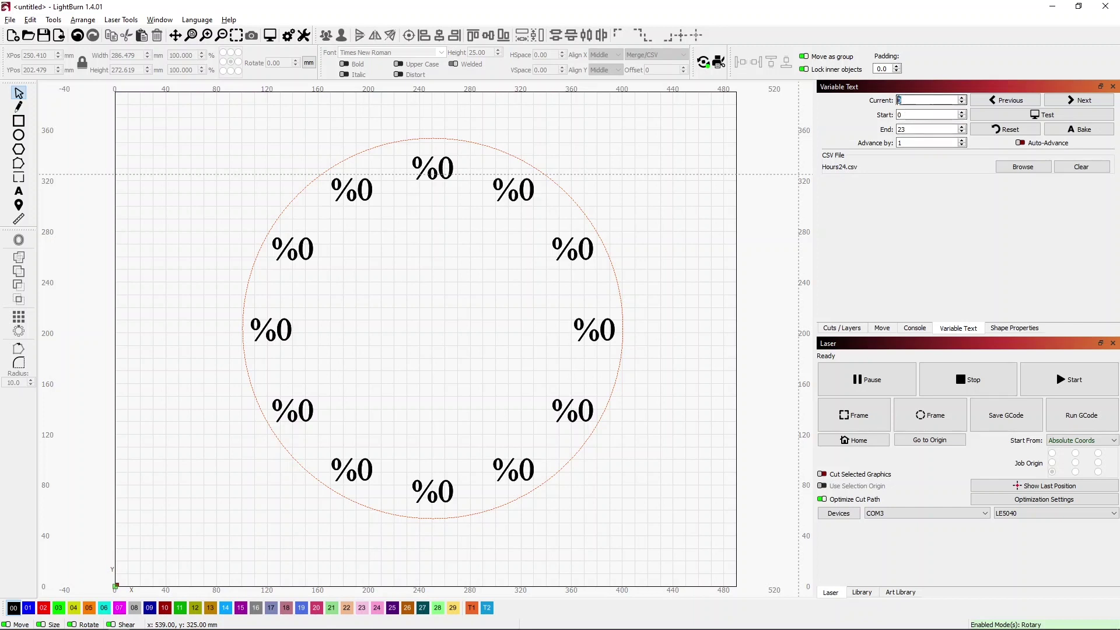
- Set the current record to 12 and preview the ring as hours 12–23
drag(905, 100, 890, 101)
text(12)
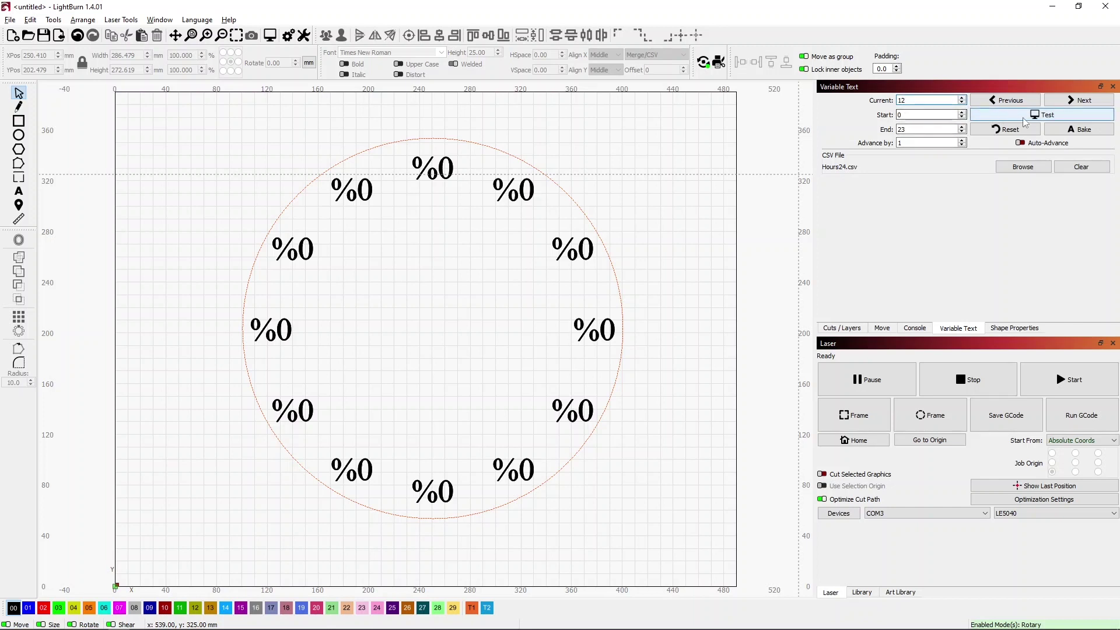
click(1027, 121)
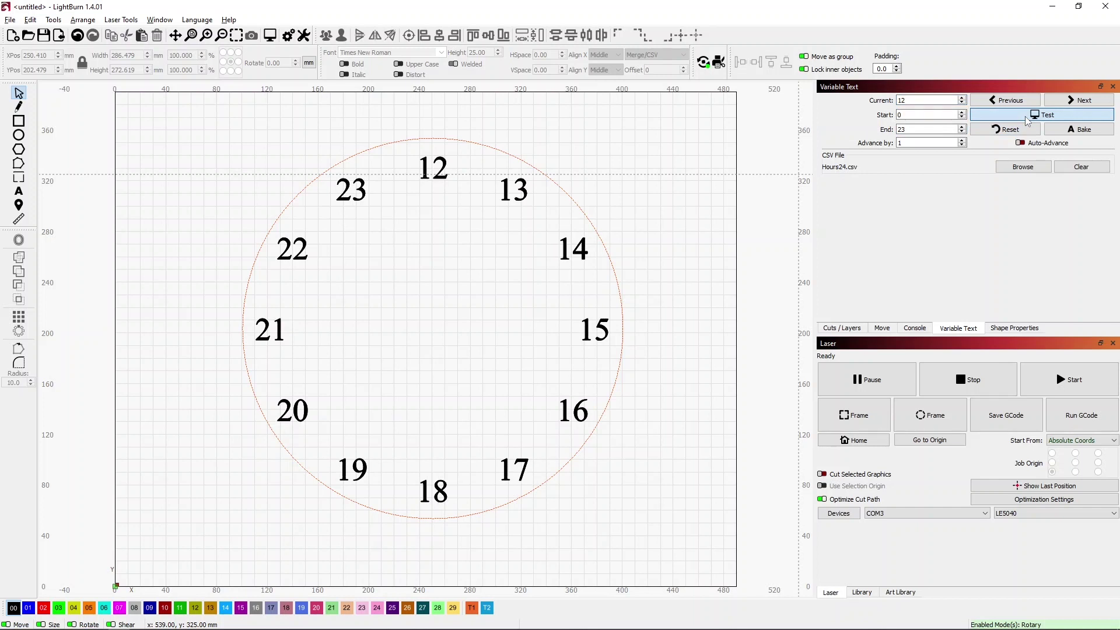
click(1028, 120)
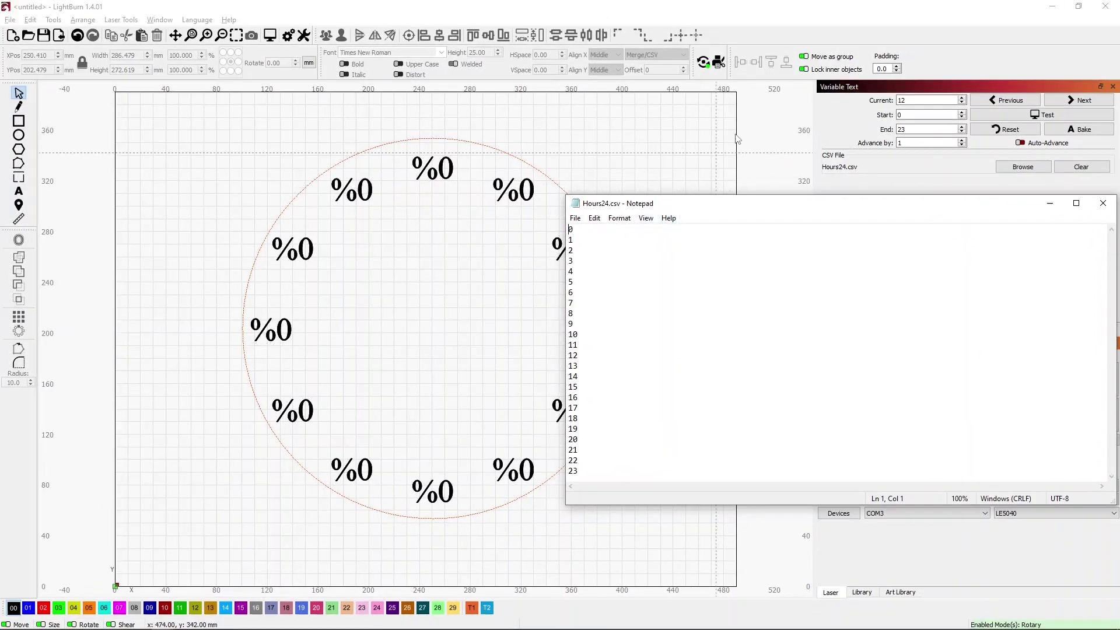
- After reviewing the 0–23 list in Hours24.csv, bring the LightBurn clock layout back to the front
click(932, 111)
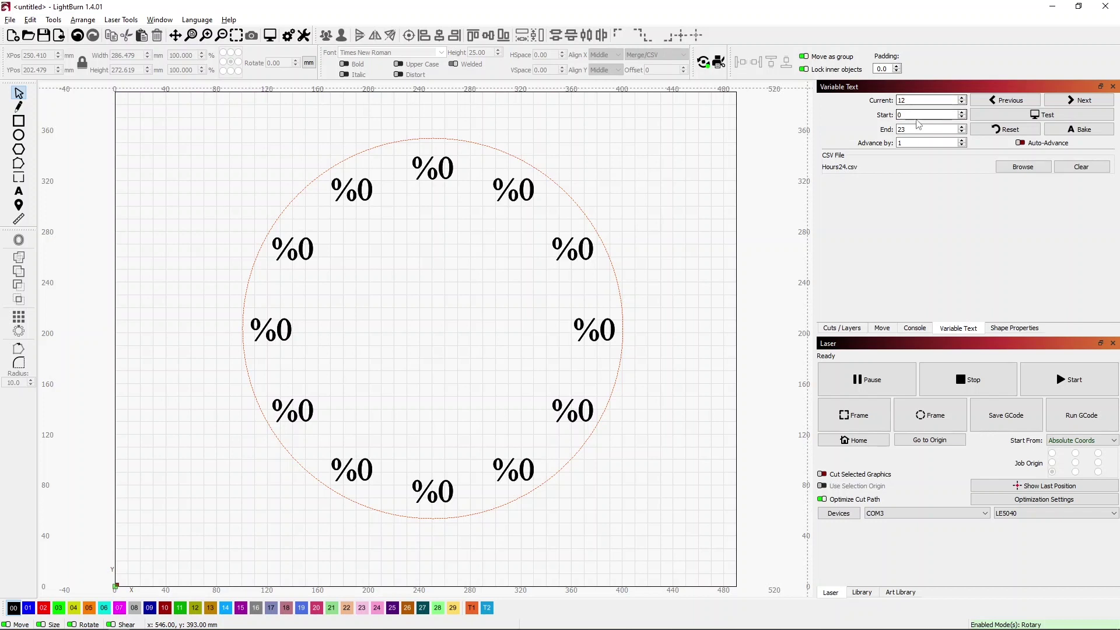
- Reset the variable text Current record to 0 and preview the labels
click(1036, 116)
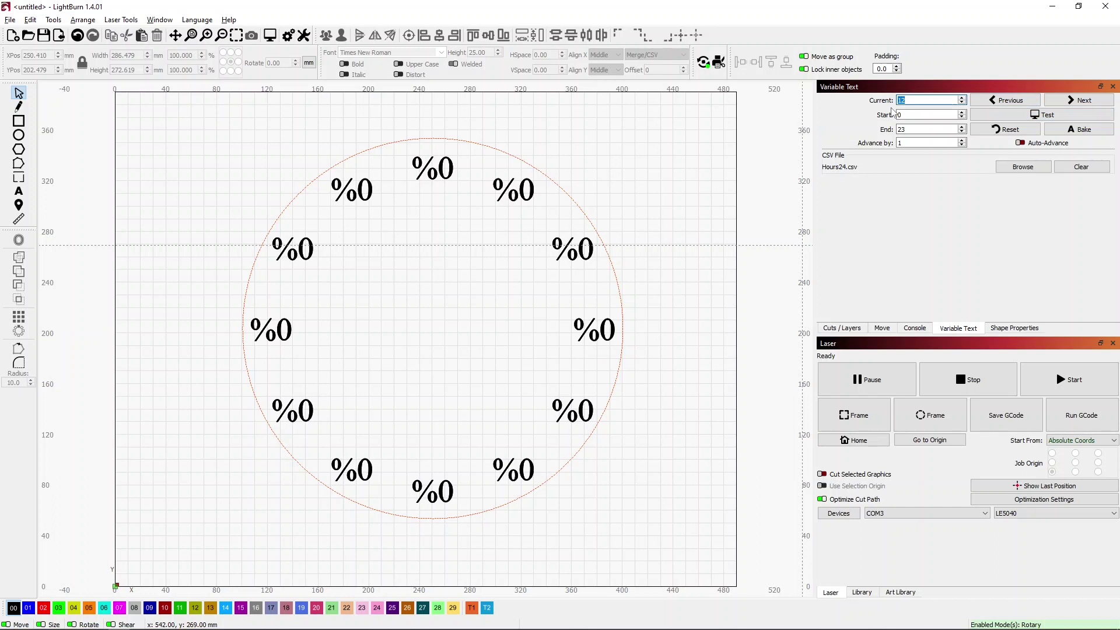
text(0)
click(1015, 116)
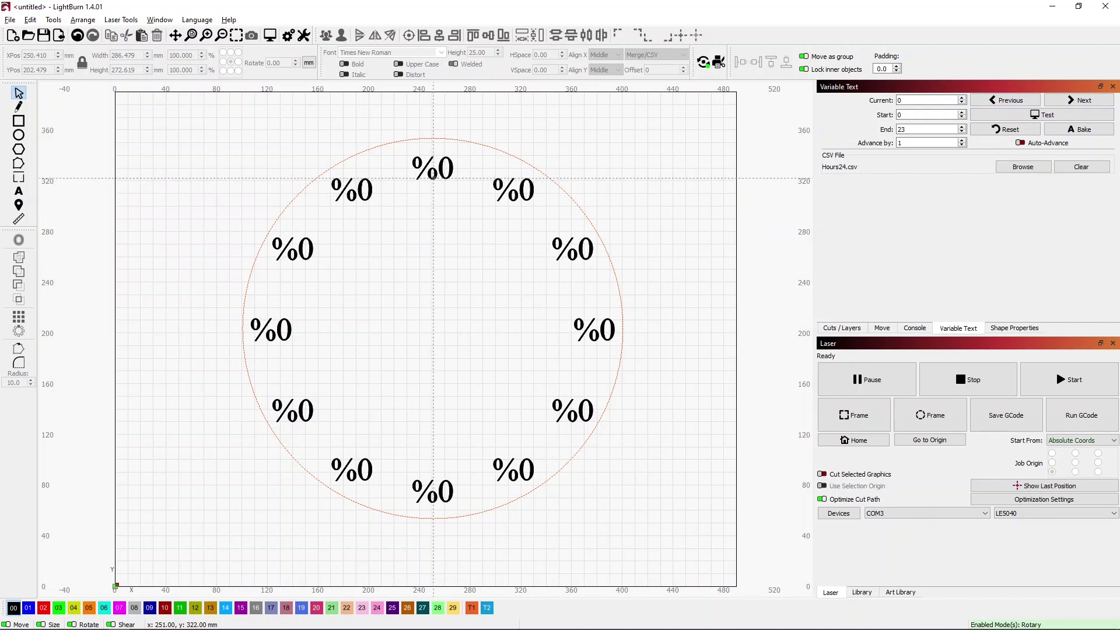
- Paste a copy of the top %0 hour label and place it inside the ring at X 250, Y 296
click(433, 176)
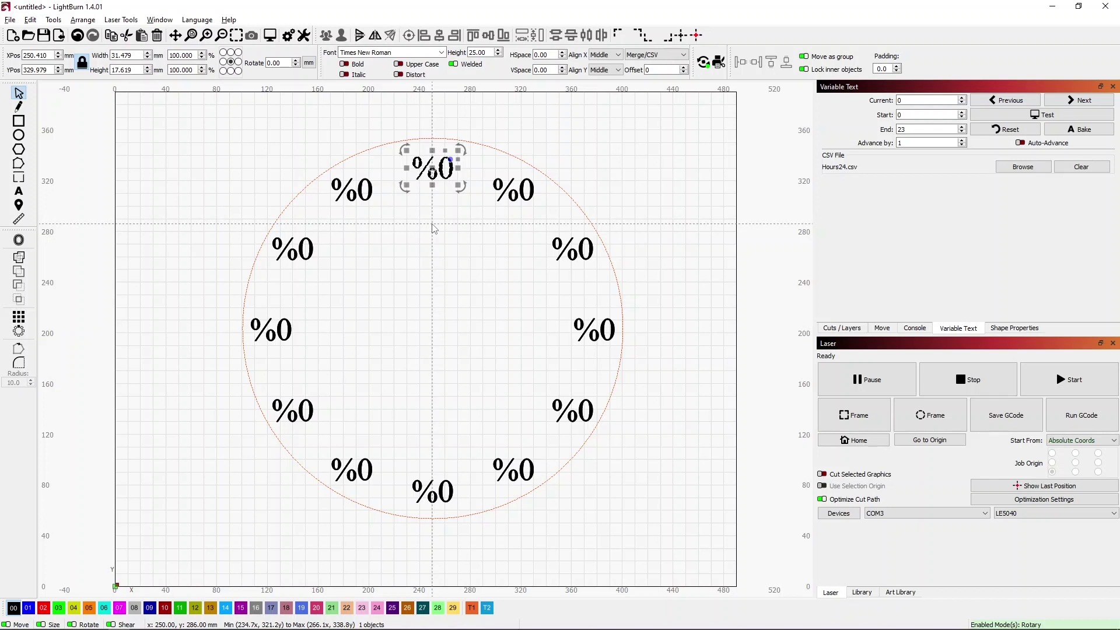
key(ctrl+v)
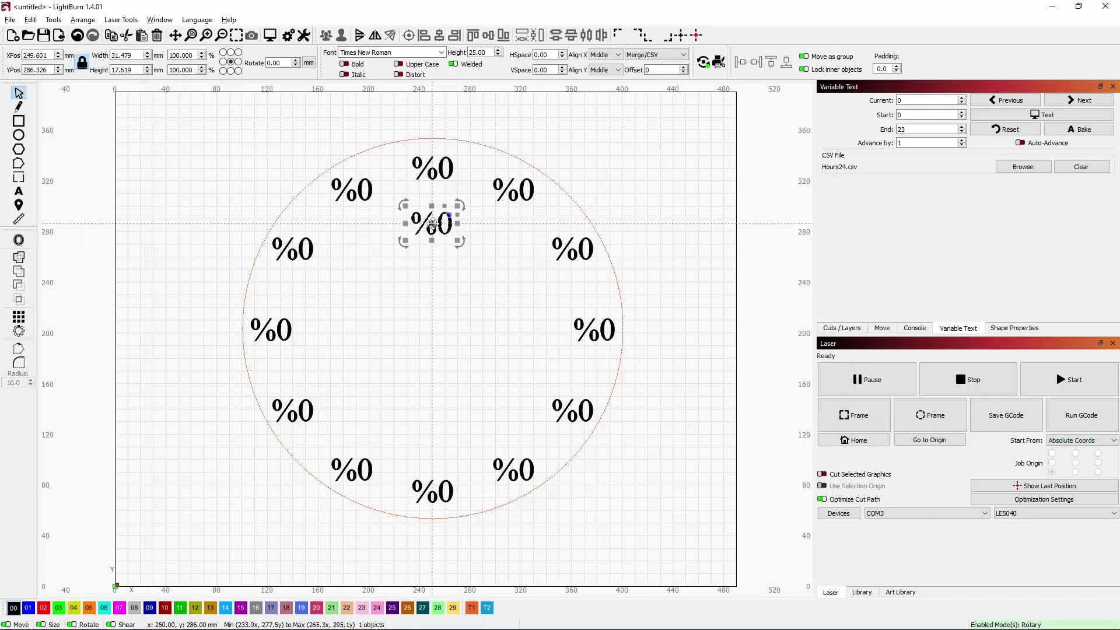
drag(432, 223, 433, 224)
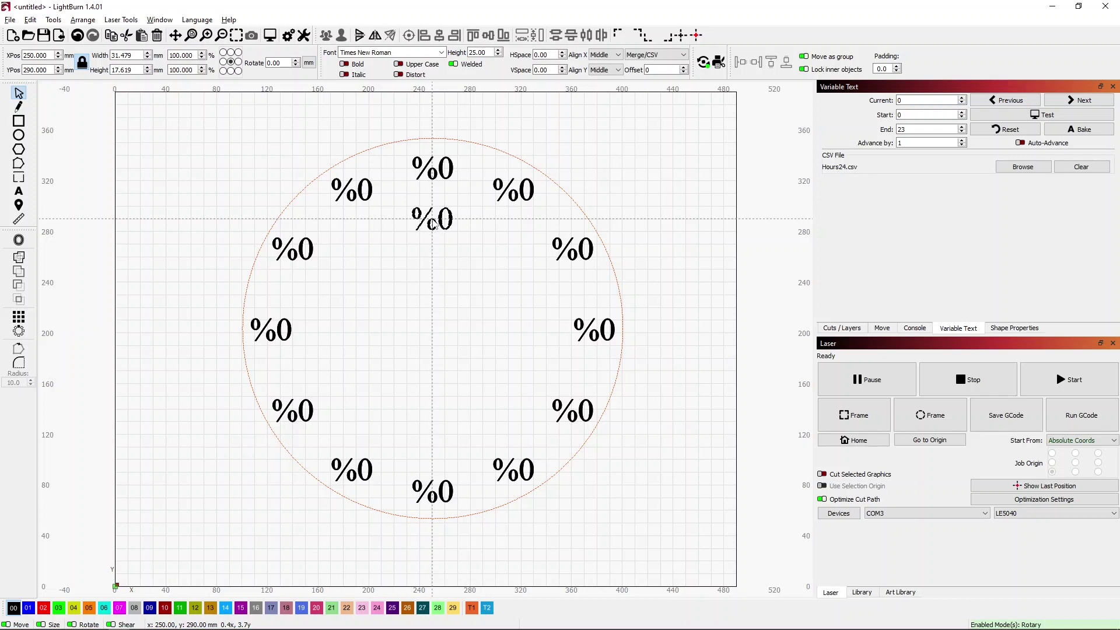
drag(433, 224, 432, 215)
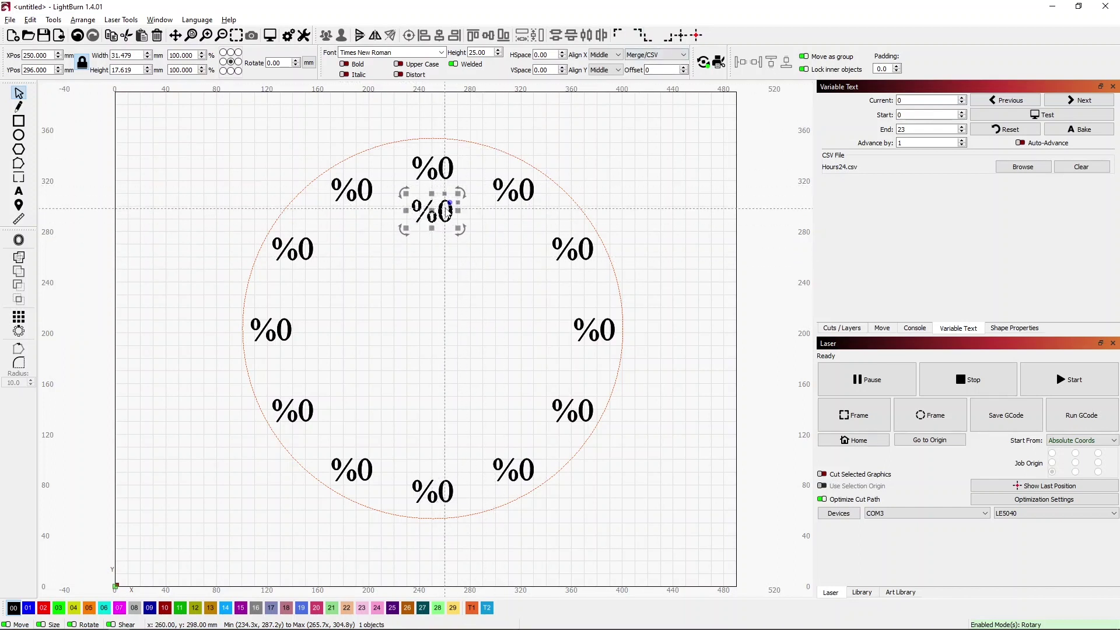
- Give the inner label a CSV Offset of 12 and preview it
click(999, 116)
text(12)
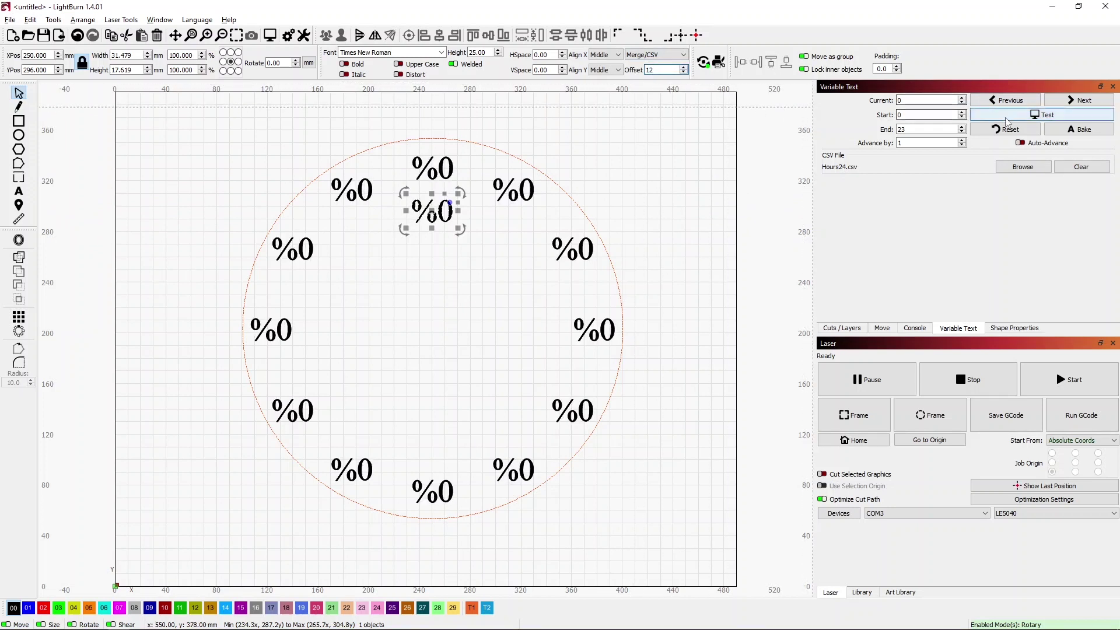
click(1006, 119)
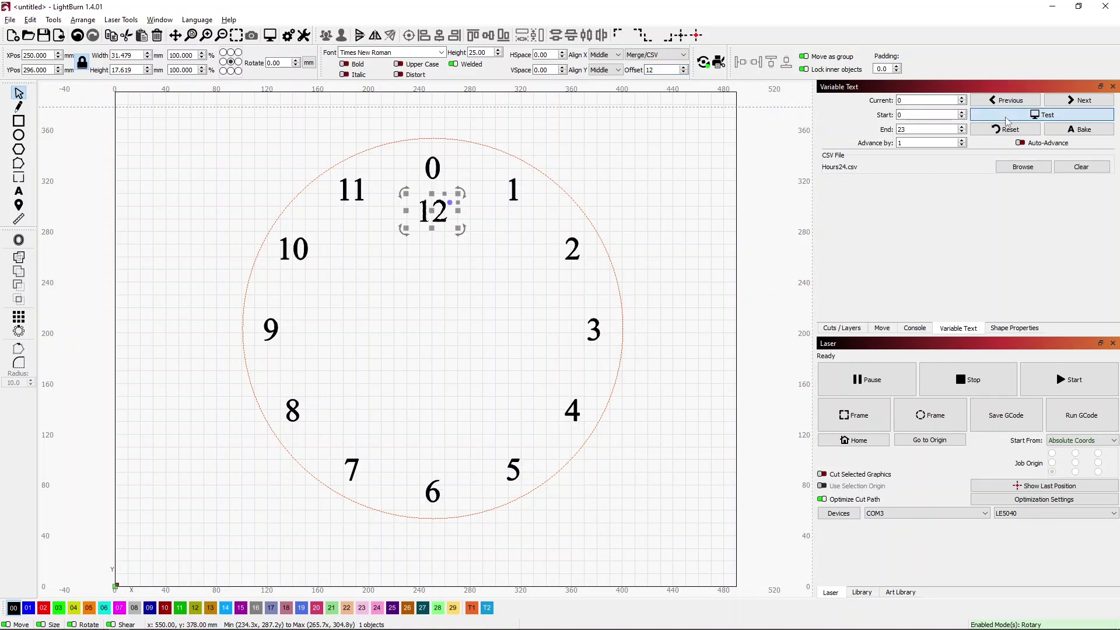
- Check the value 12 in the Hours24.csv list in Notepad, then return to LightBurn
key(alt+Tab)
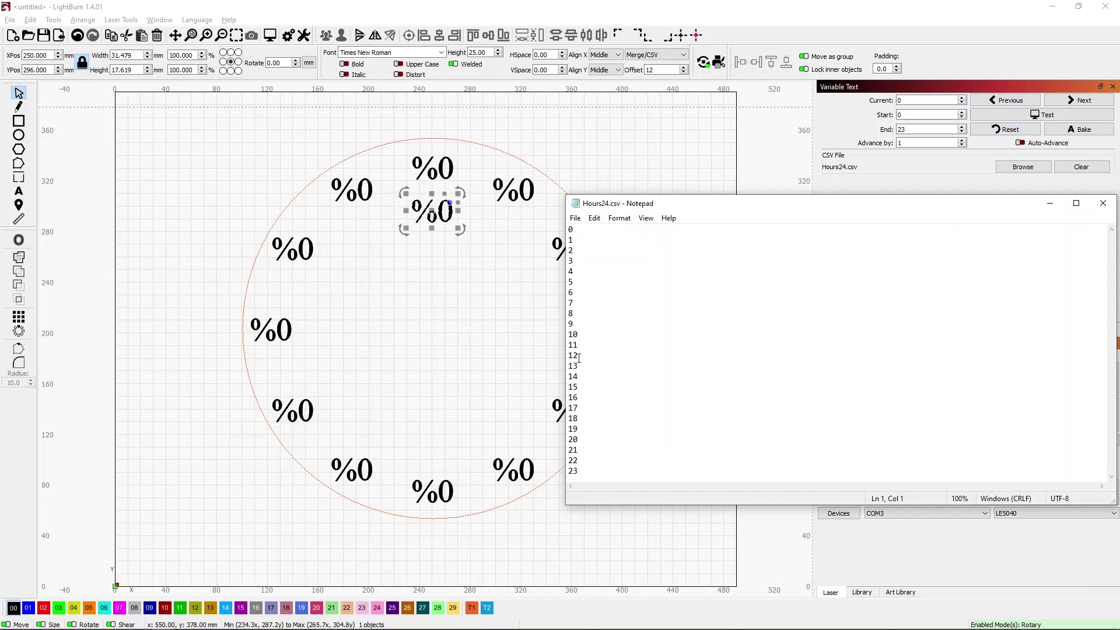
drag(579, 355, 567, 355)
click(805, 27)
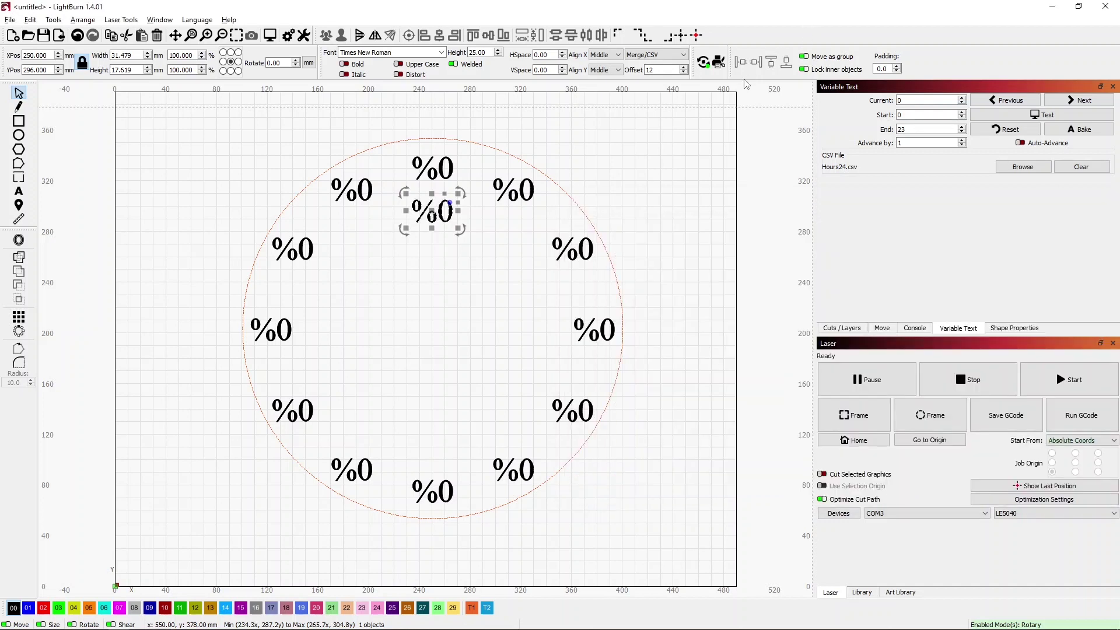
- Circular-array the inner label around the circle: 12 copies, variable text auto-incrementing by 1
click(1045, 116)
click(1045, 116)
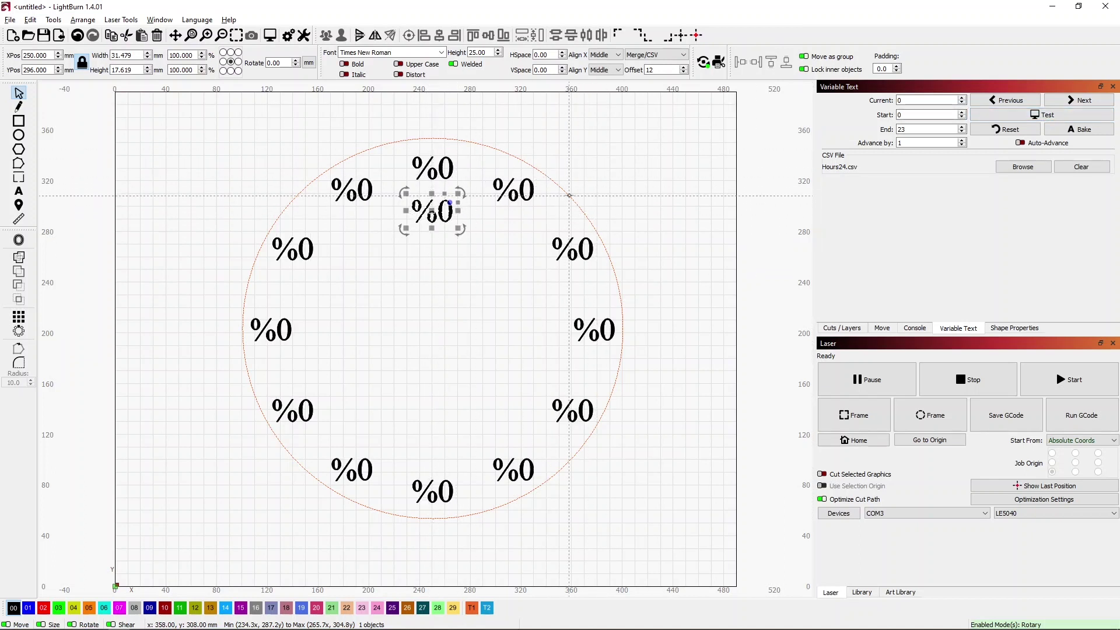
shift+click(569, 195)
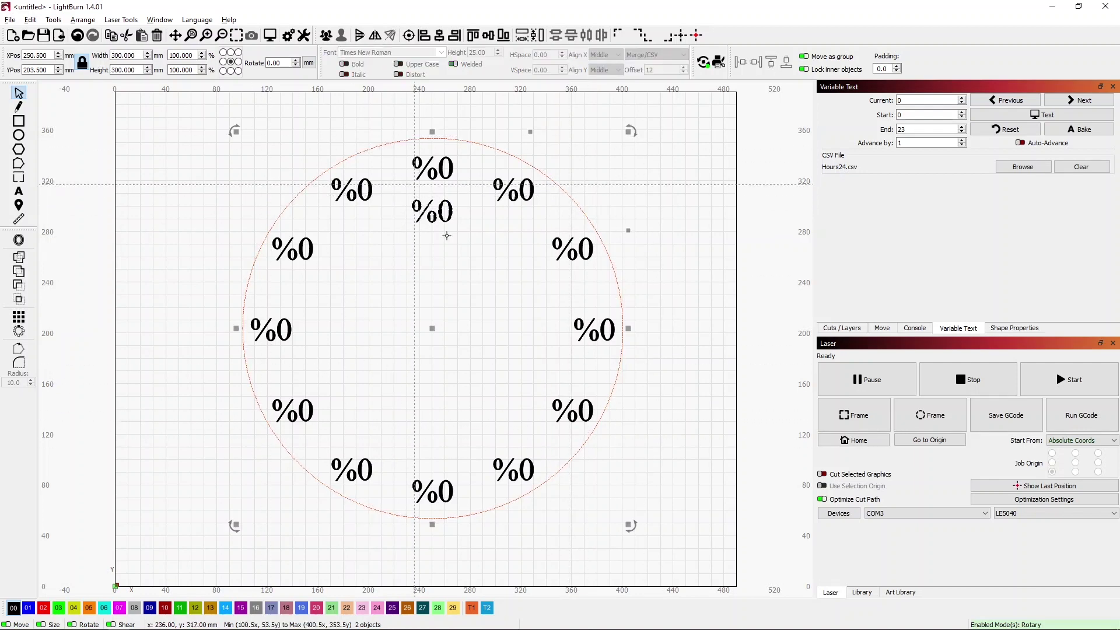
click(20, 332)
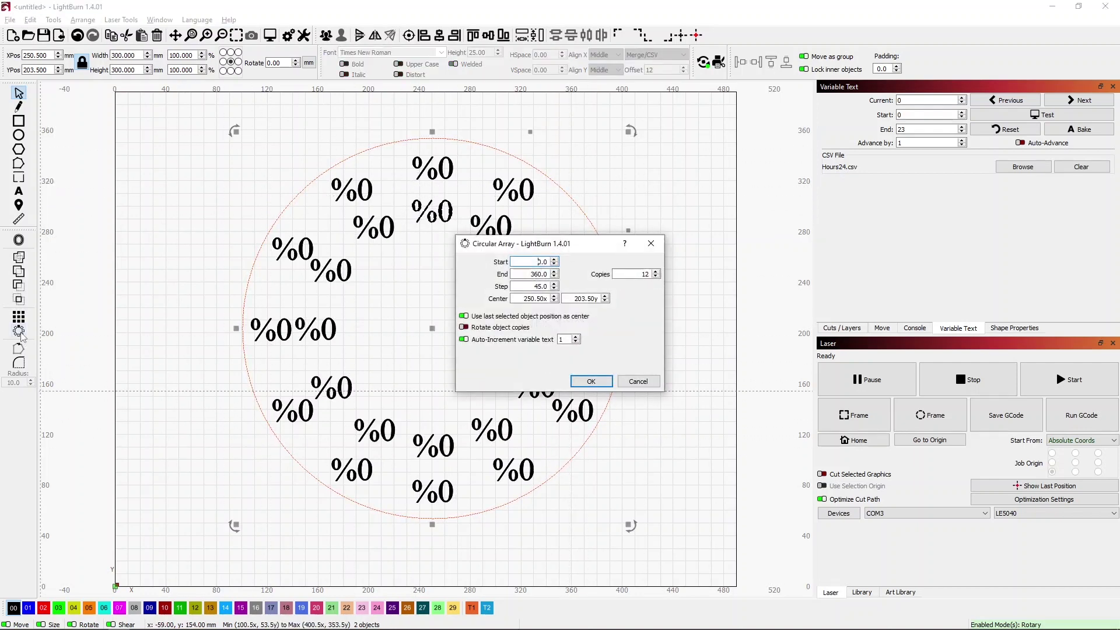
click(601, 385)
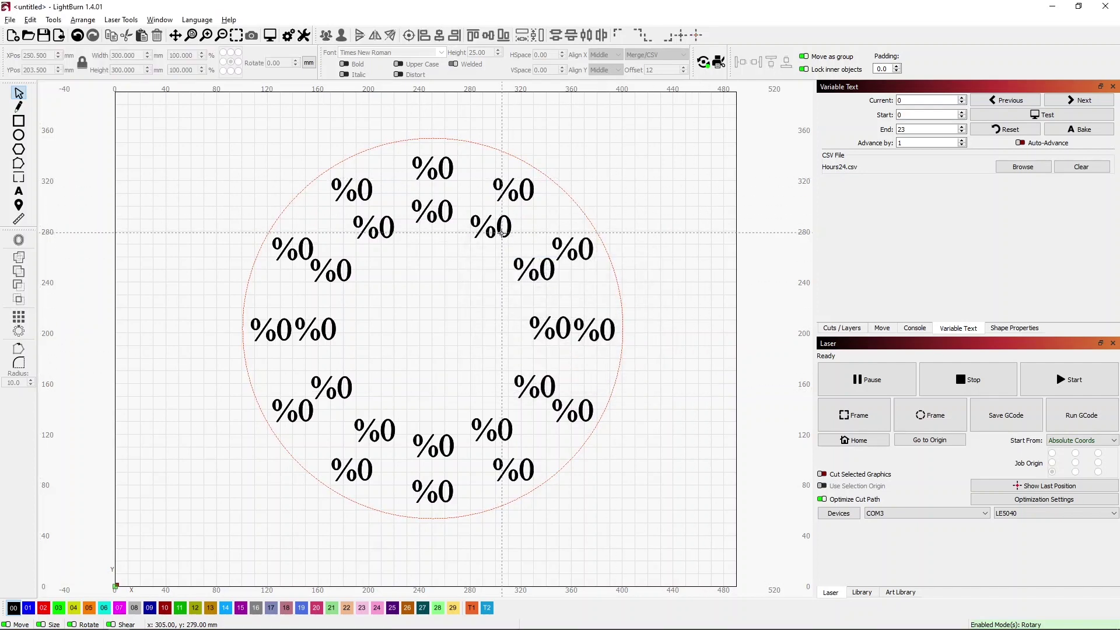
click(501, 233)
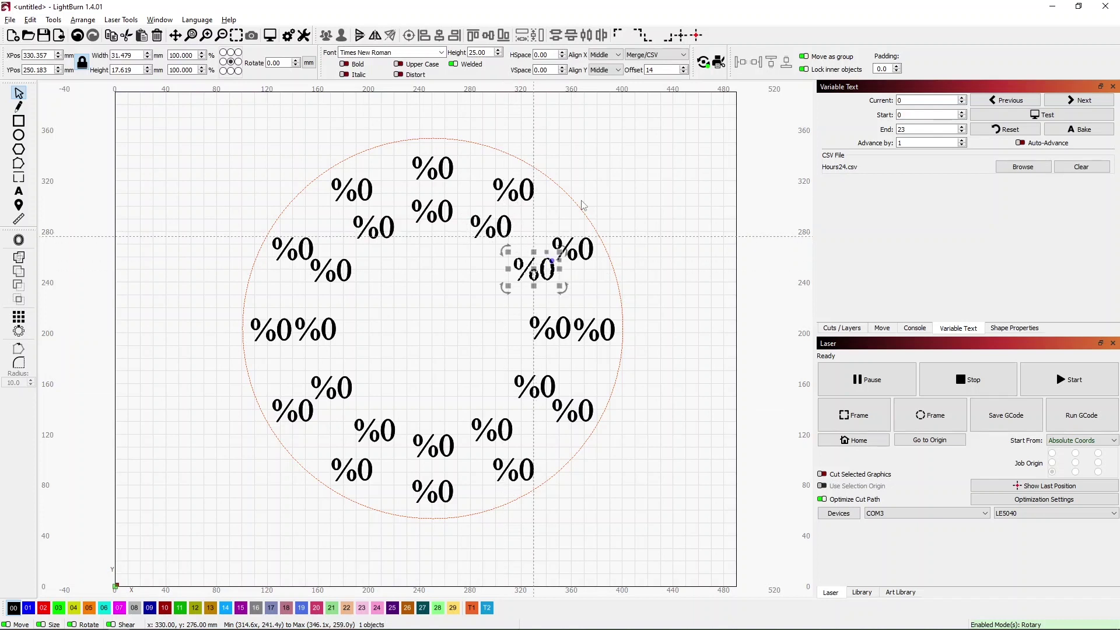
click(675, 183)
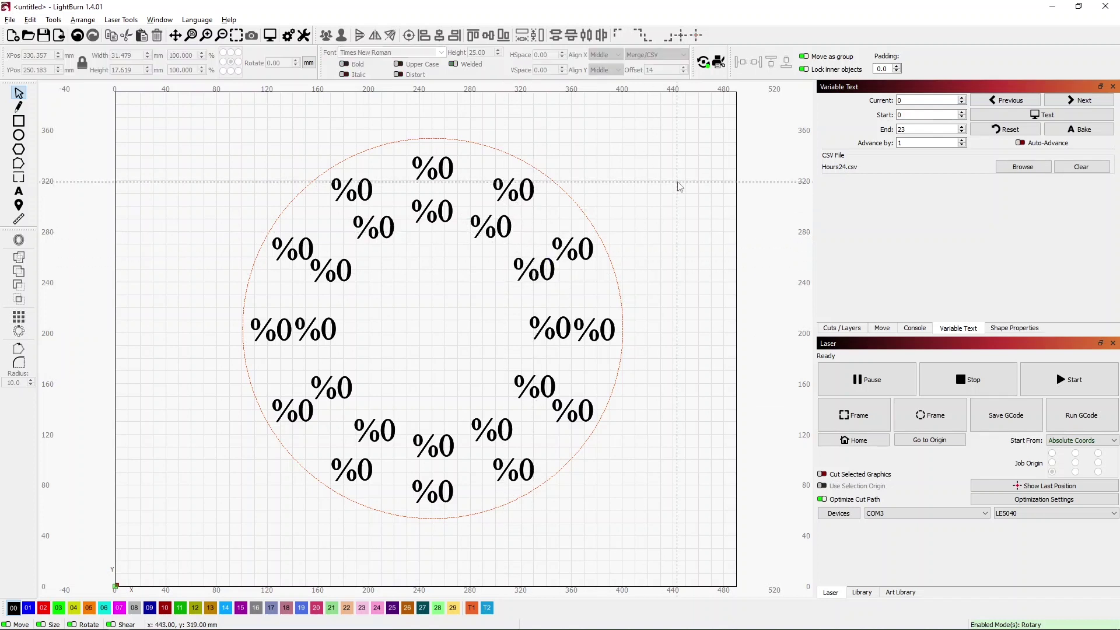
click(1032, 120)
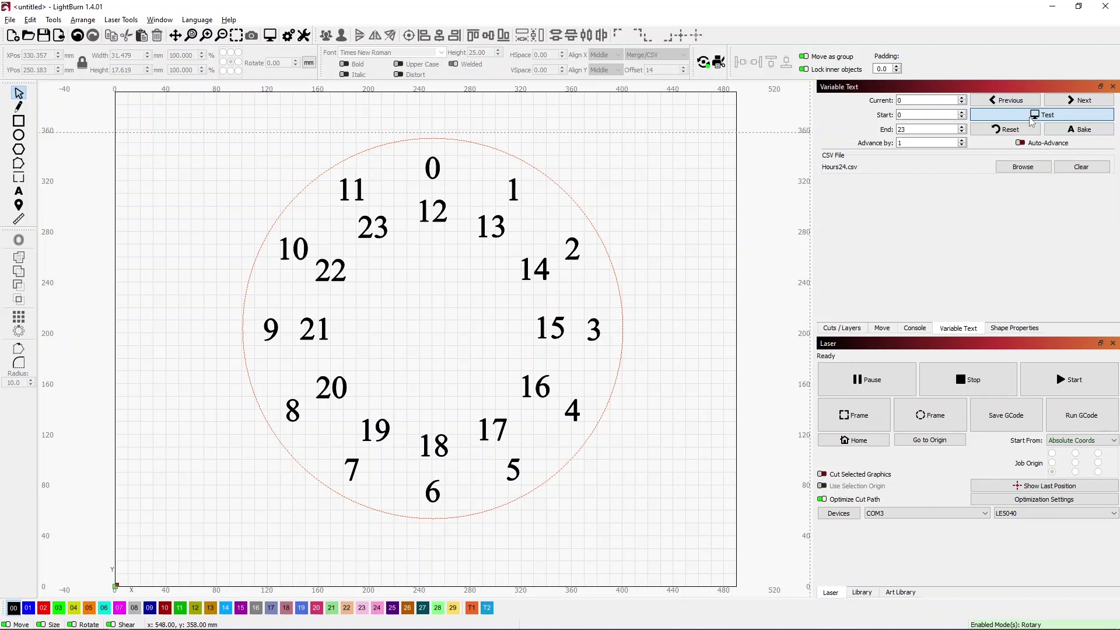
click(1030, 117)
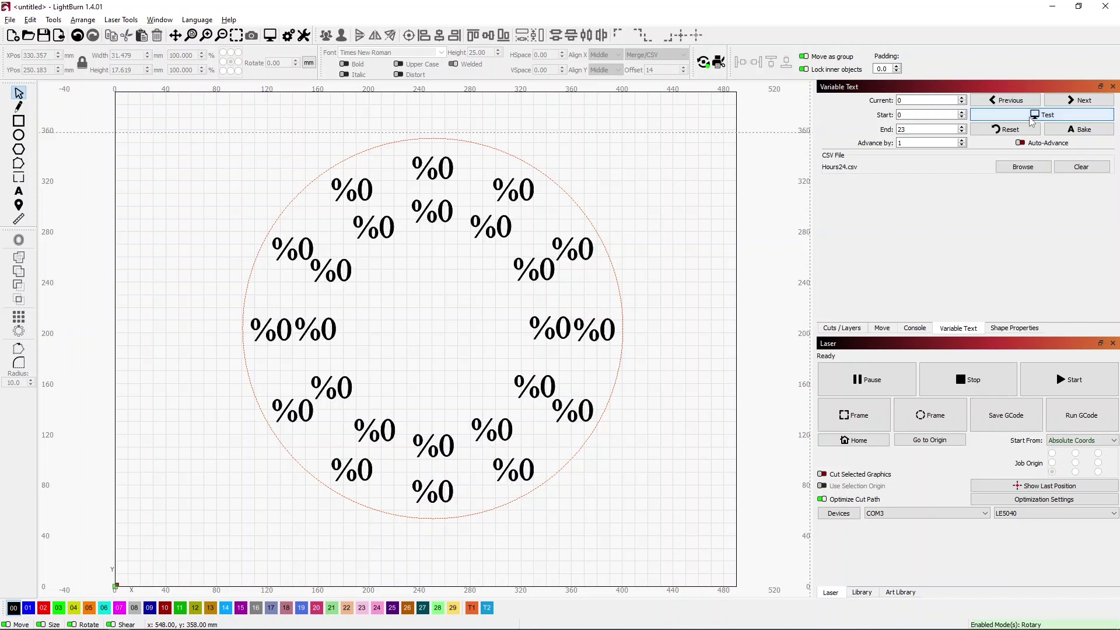